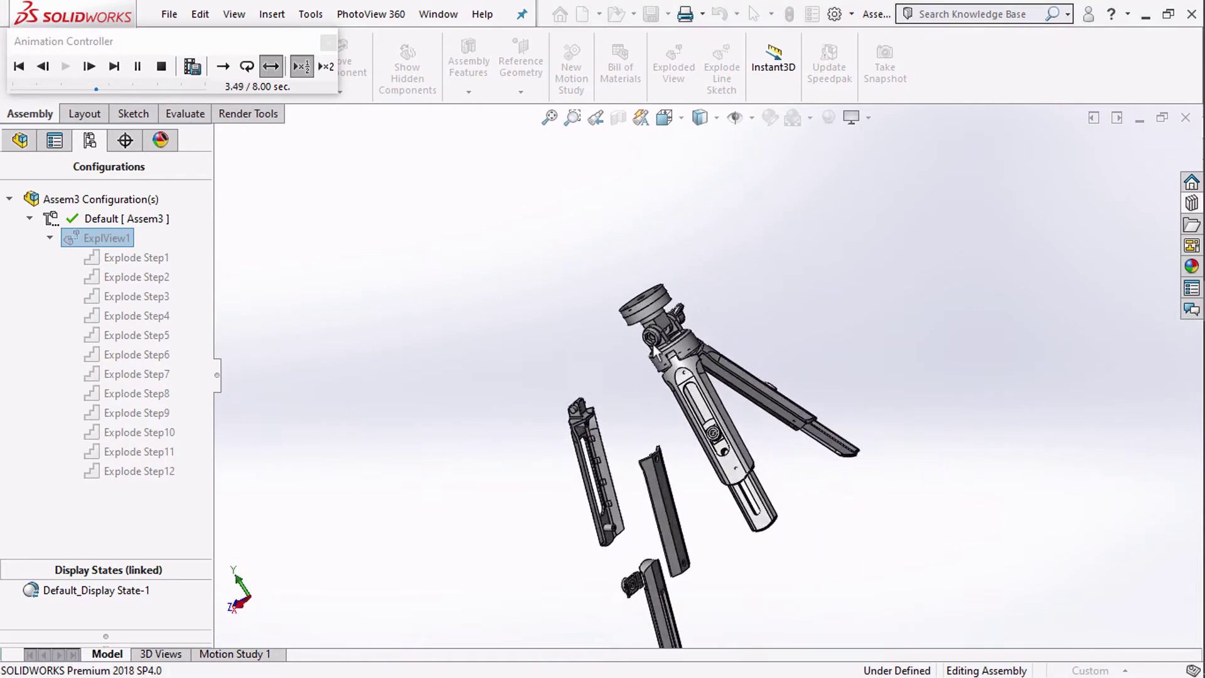
Examine the tripod's exploding and collapsing animation from several angles, including the isometric view.
scroll(658, 404, down, 3)
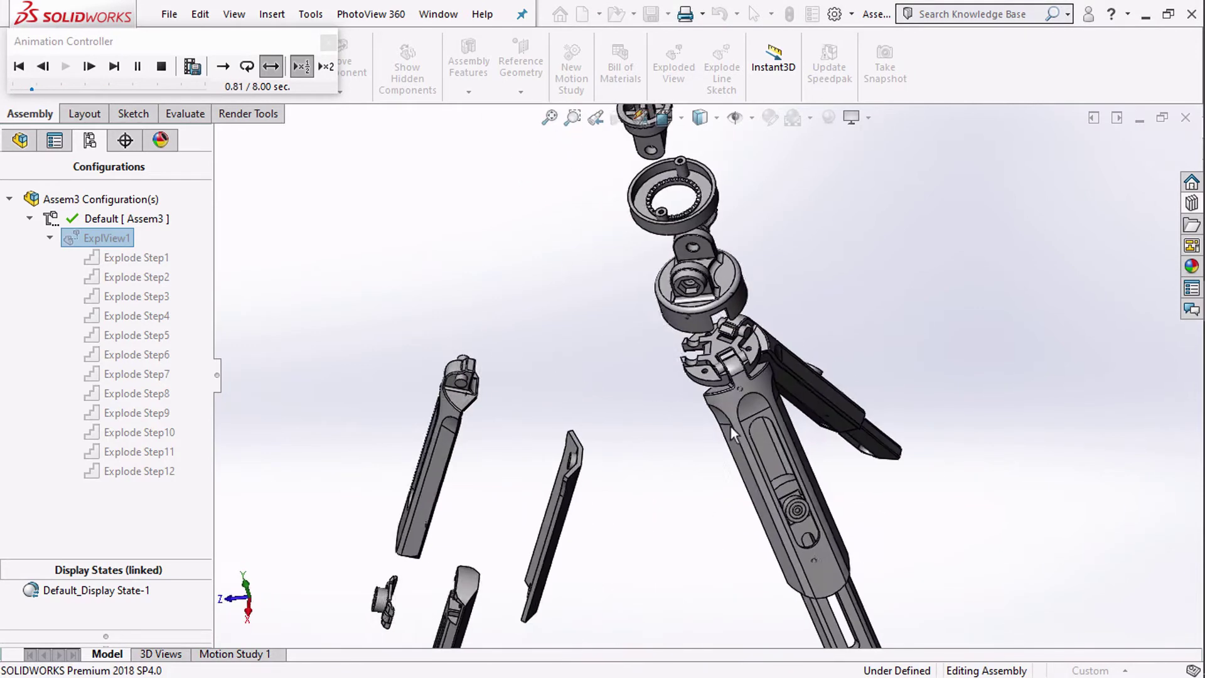
scroll(722, 364, up, 2)
scroll(717, 352, down, 3)
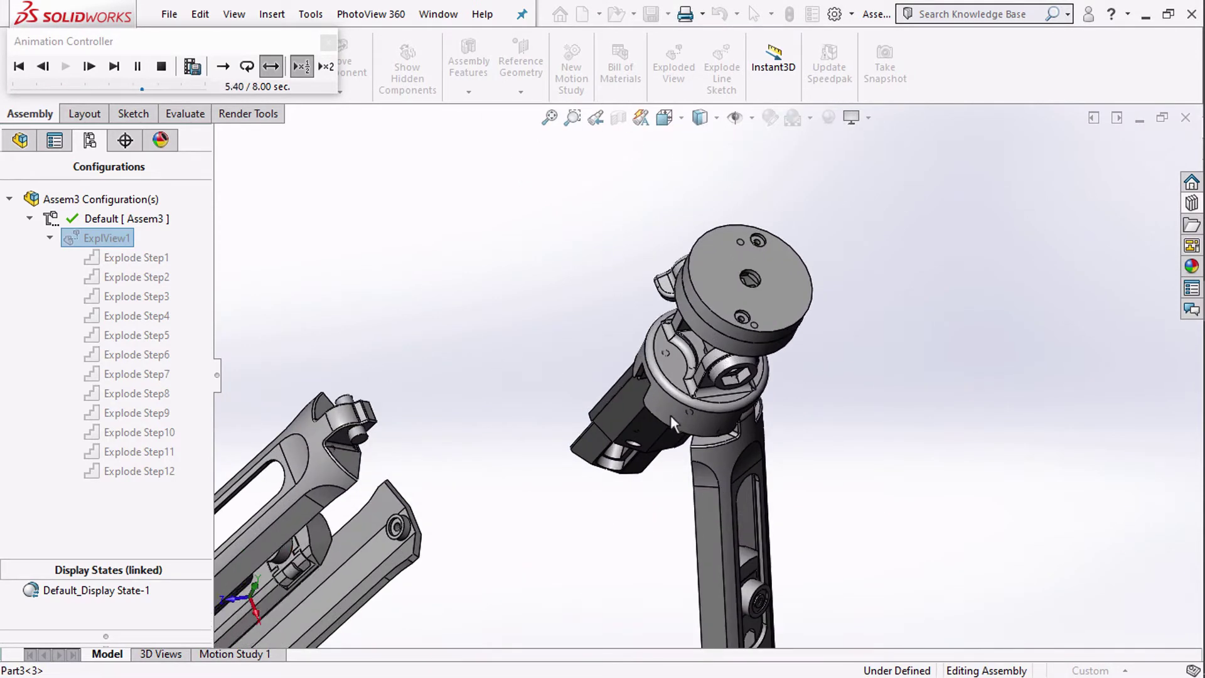
scroll(730, 428, up, 2)
middle_drag(670, 415, 713, 446)
scroll(714, 446, down, 2)
scroll(713, 446, up, 1)
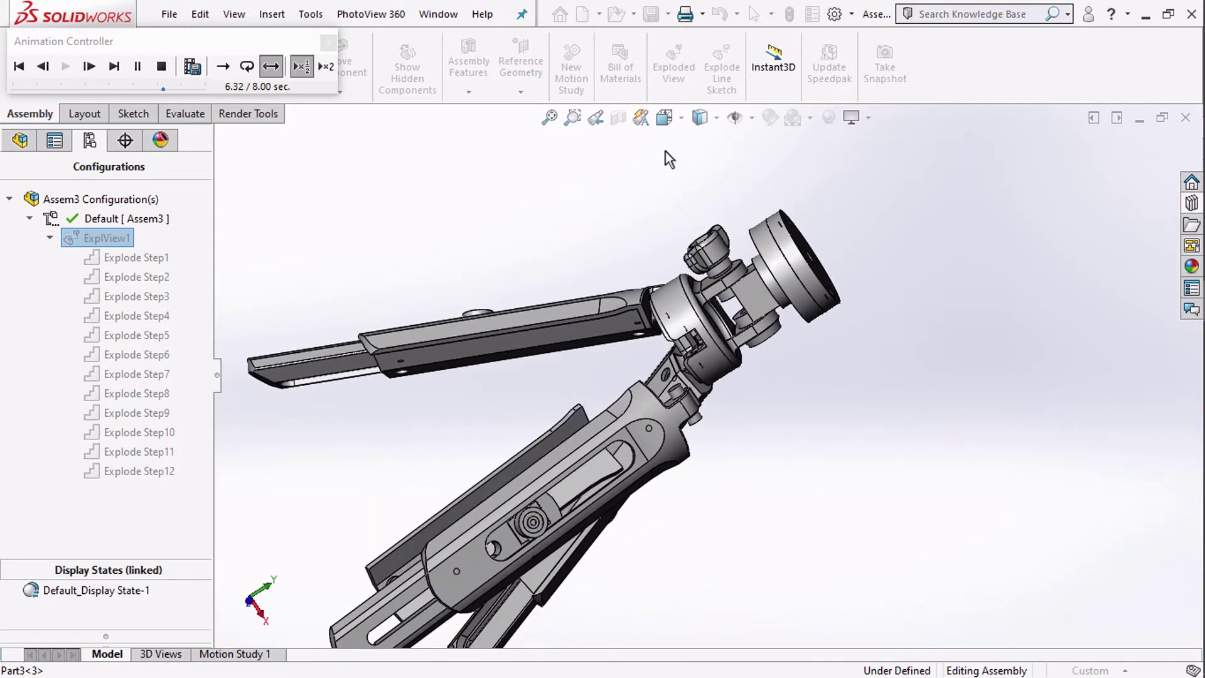
click(664, 117)
click(748, 171)
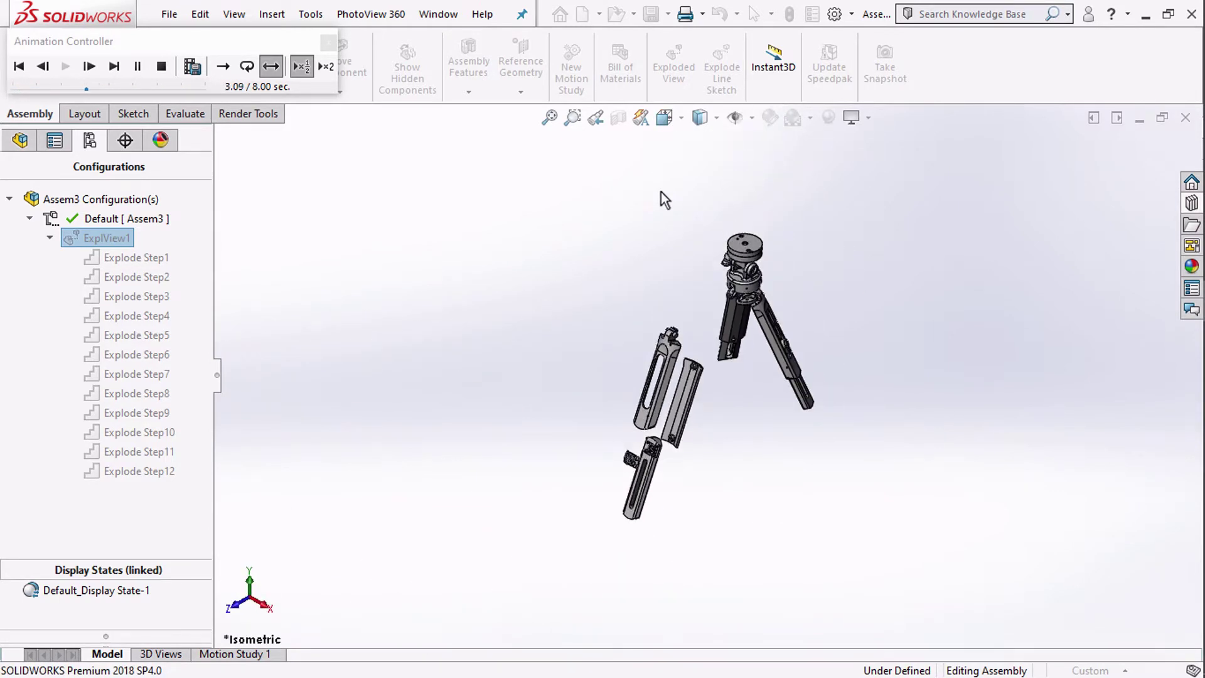
scroll(730, 289, down, 2)
scroll(732, 294, down, 3)
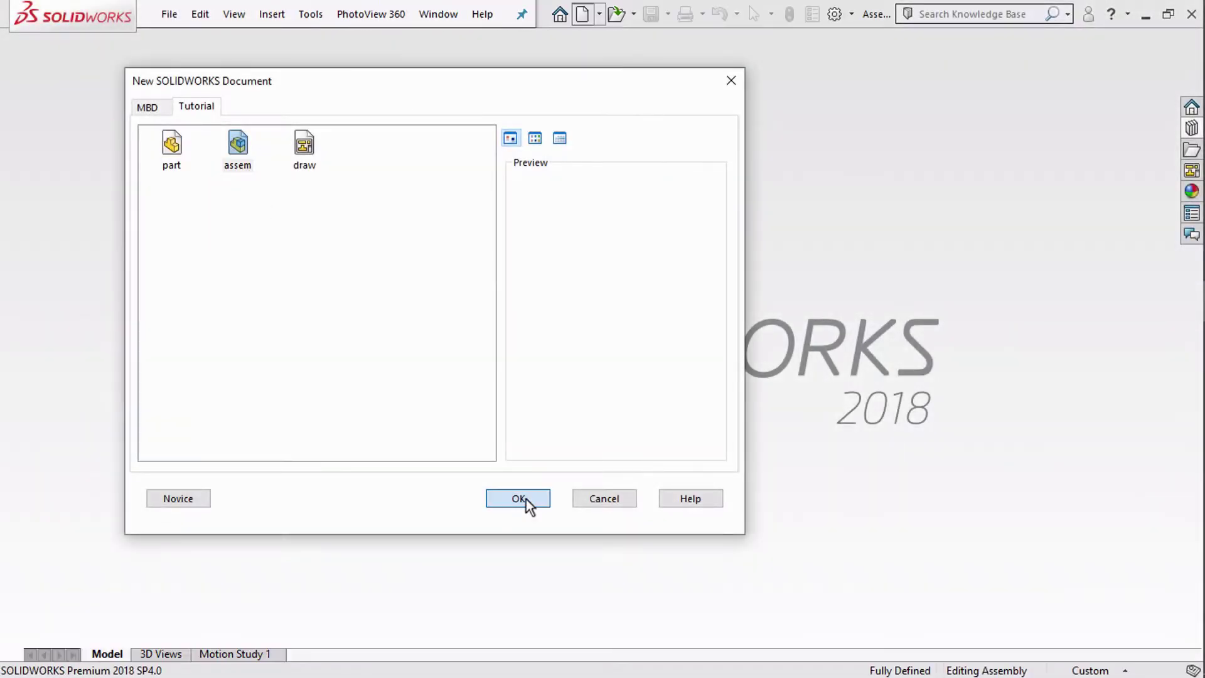
Create a new assembly from the assem template and insert Part6 as its first component.
click(526, 501)
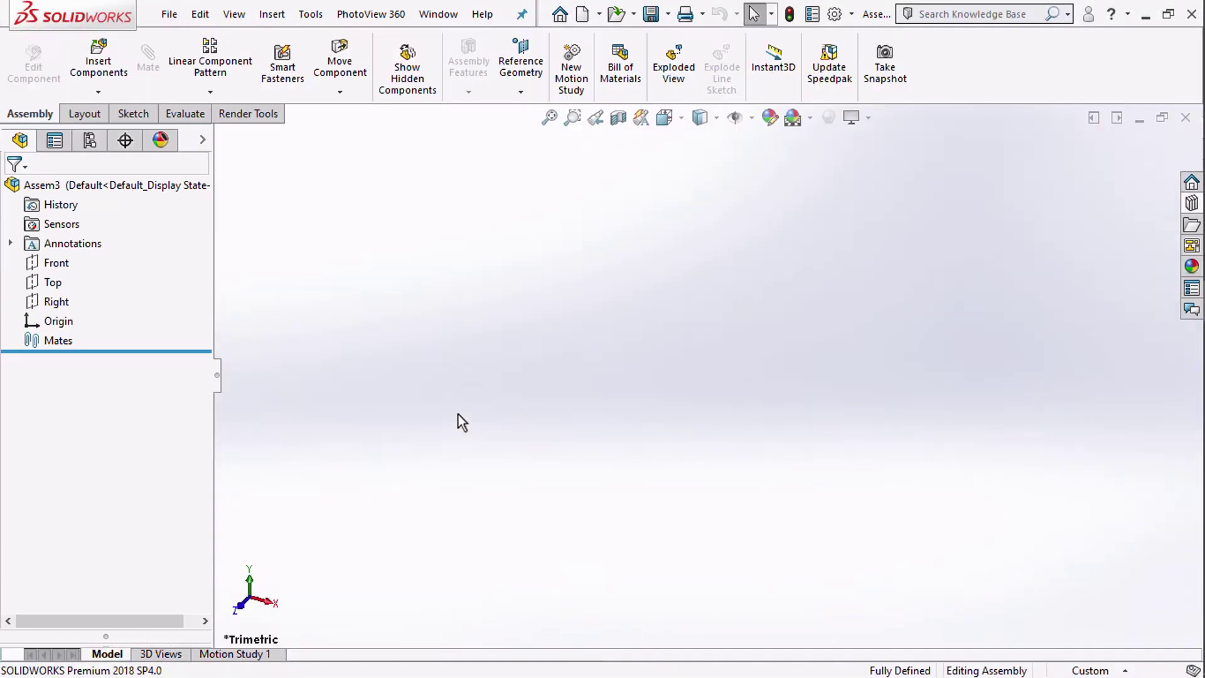
click(78, 53)
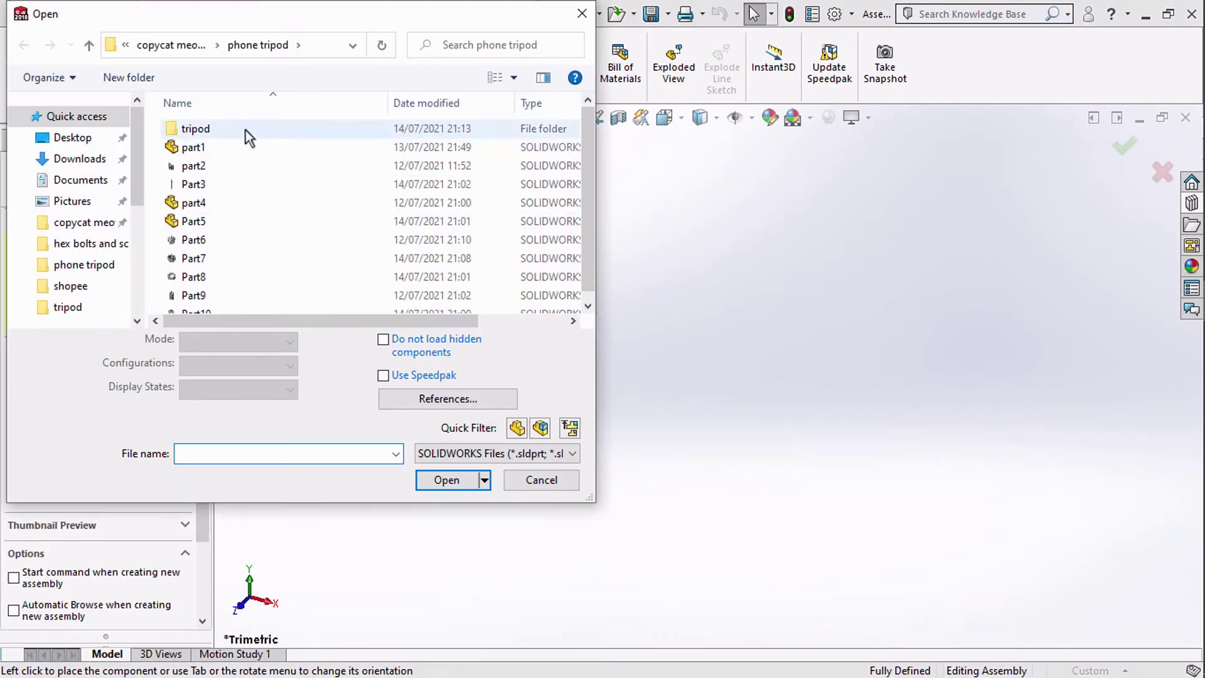
click(513, 78)
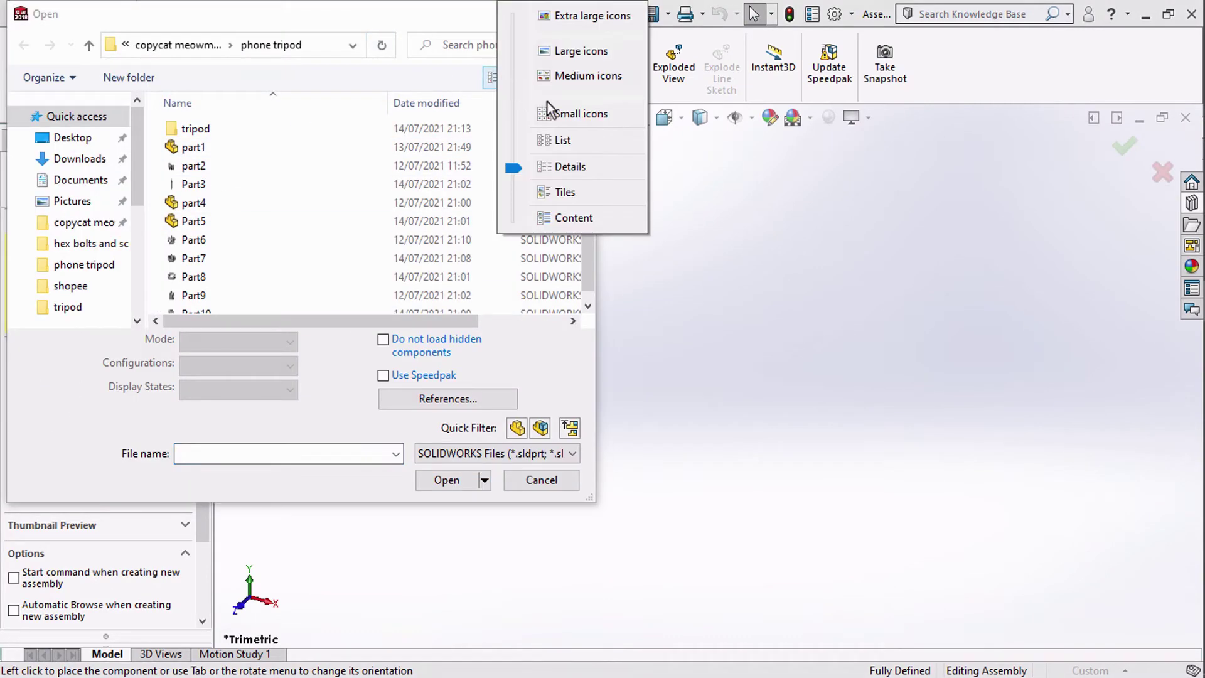
click(572, 50)
drag(584, 207, 414, 256)
click(413, 255)
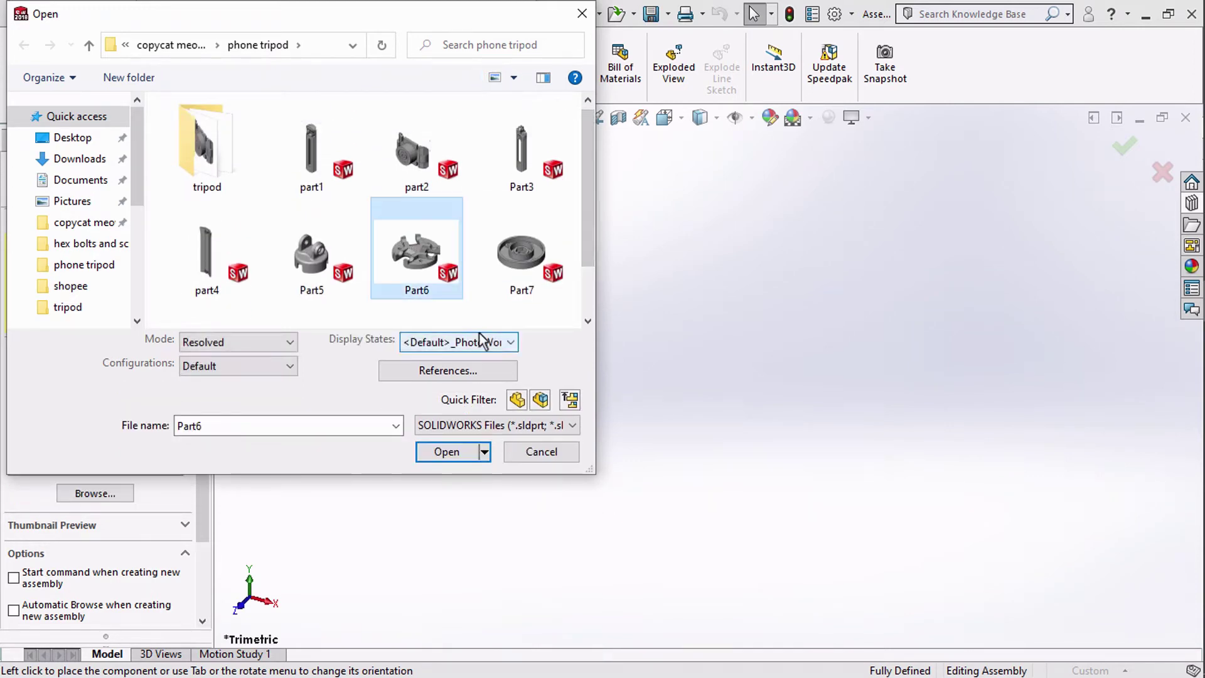
click(447, 452)
click(728, 349)
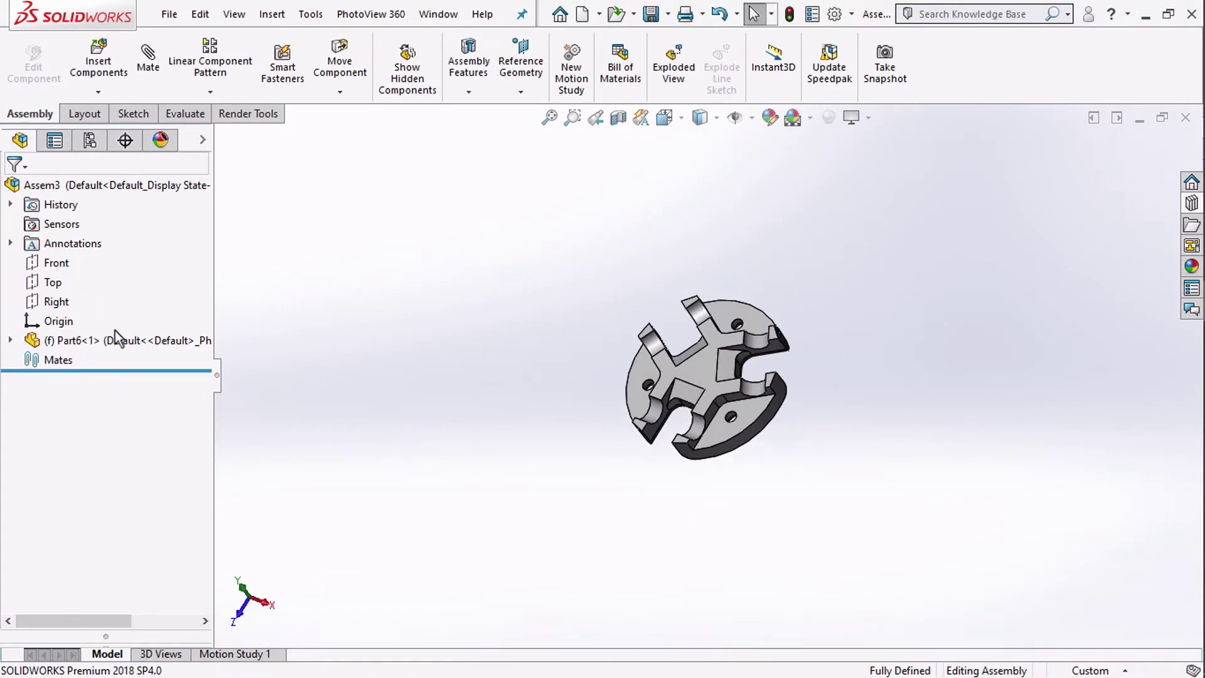
Float Part6 and mate its origin coincident with the assembly origin, with axes aligned.
right_click(115, 340)
click(163, 342)
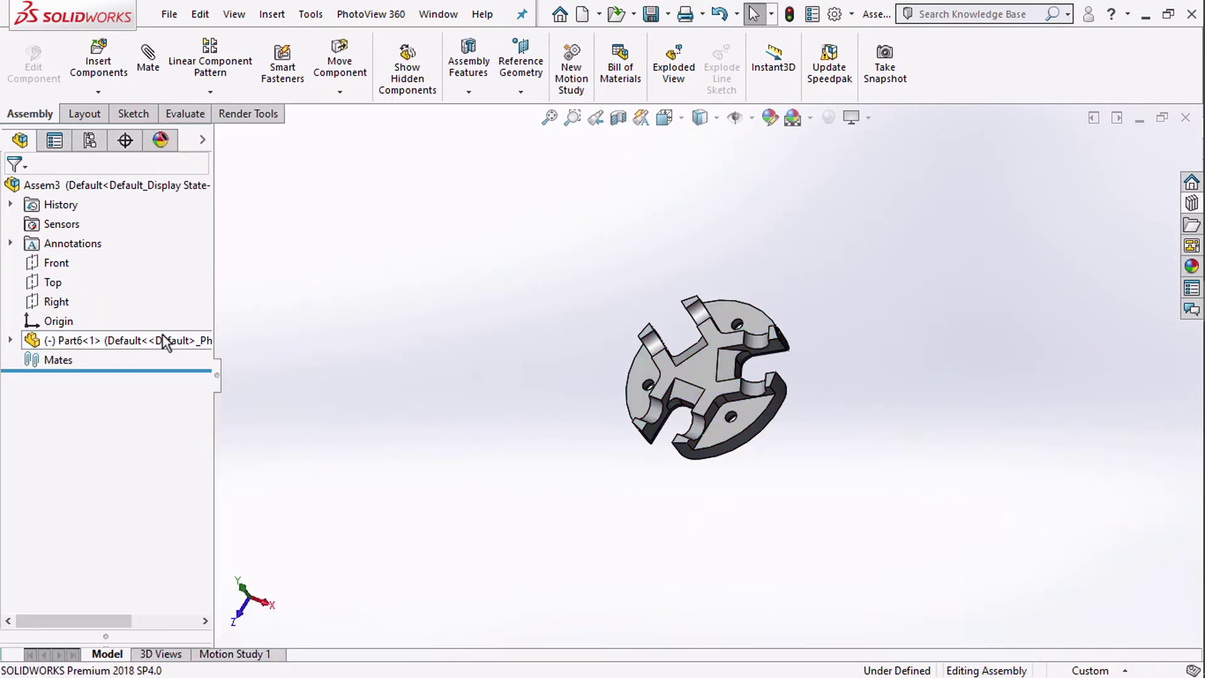
click(10, 340)
click(79, 340)
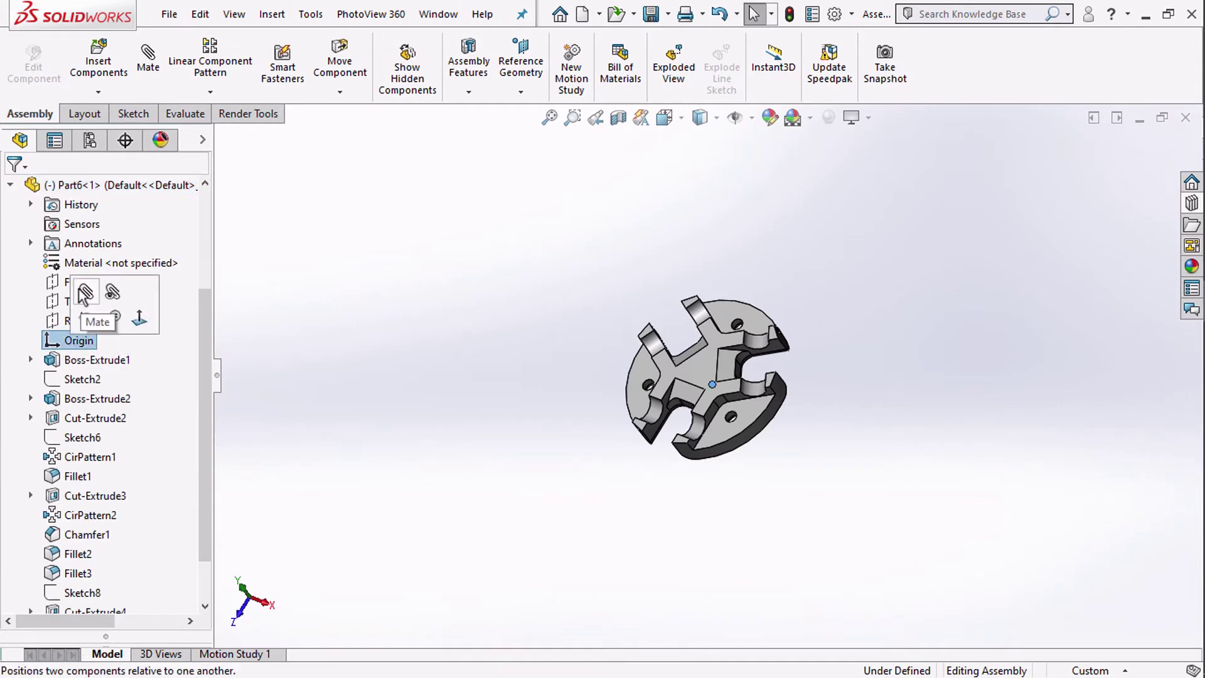
click(86, 314)
click(304, 273)
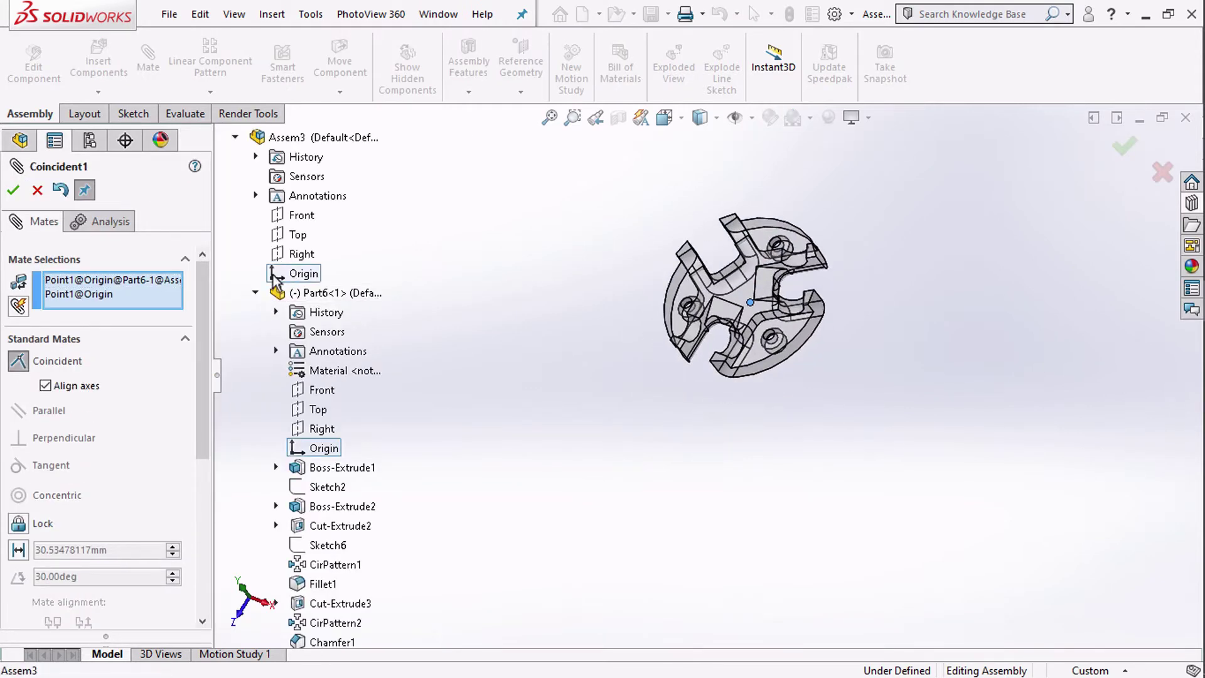
click(249, 235)
click(13, 190)
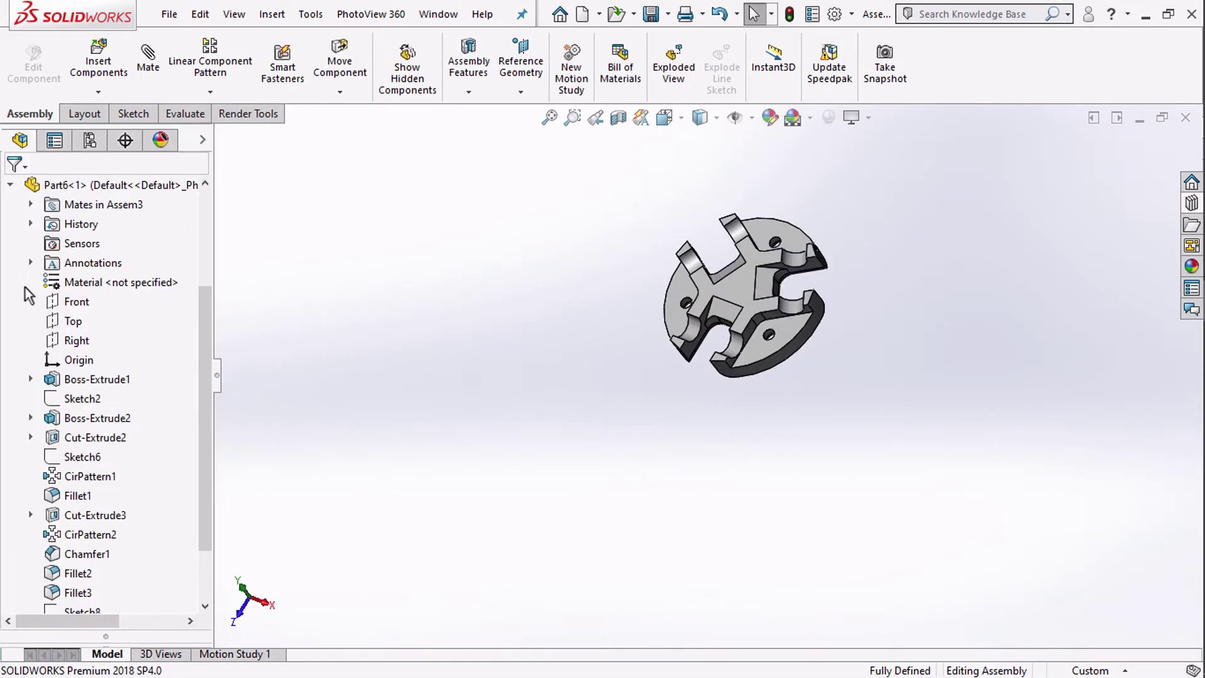
Fix Part6 in place in the assembly.
scroll(80, 400, up, 1)
right_click(88, 248)
click(120, 341)
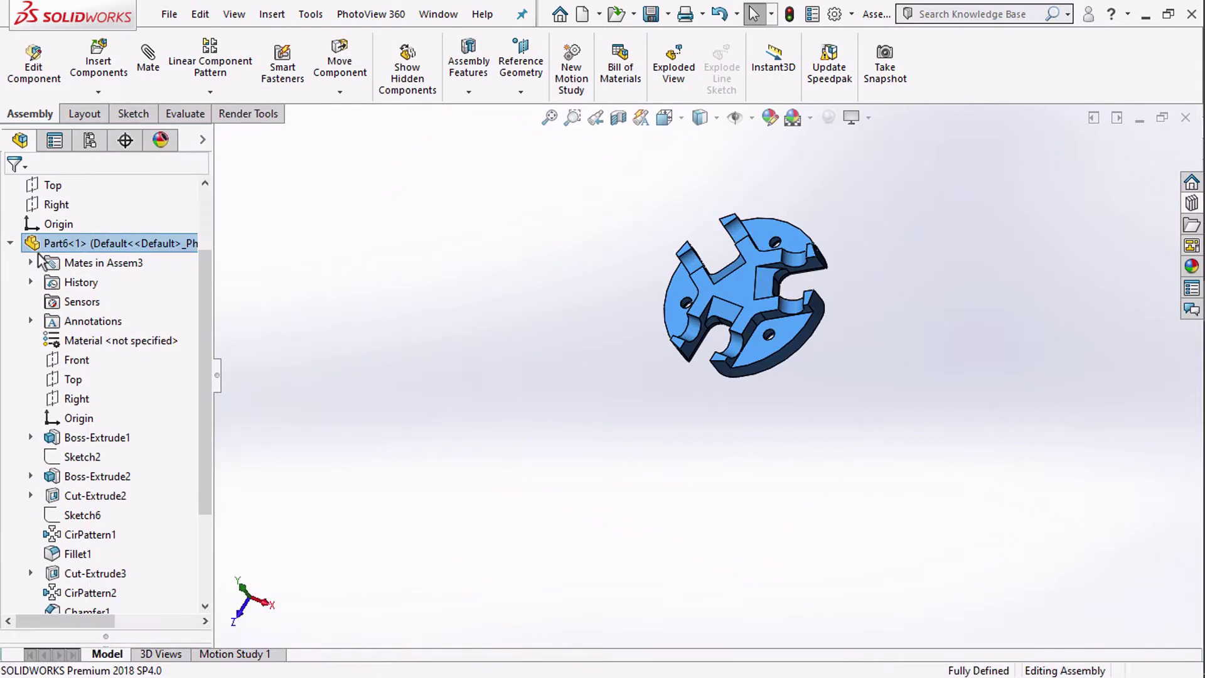
click(11, 246)
Insert Part3 from the phone tripod folder and place it beside Part6 in isometric view.
click(691, 192)
click(666, 120)
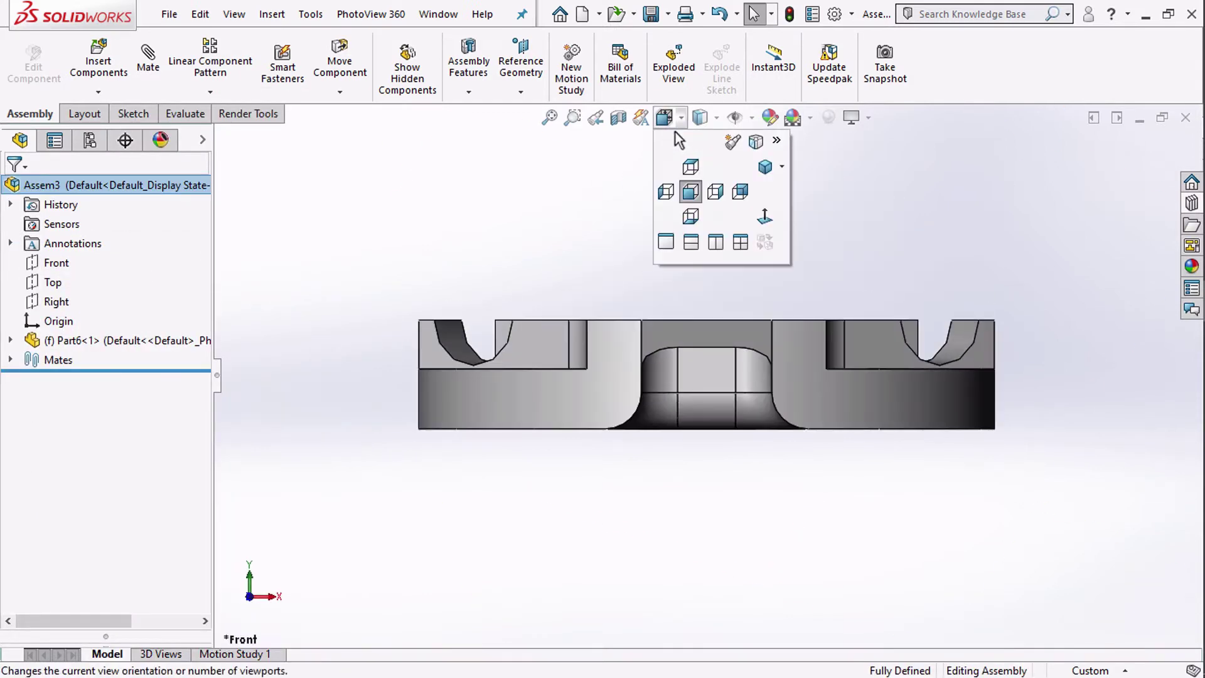
click(765, 167)
click(98, 62)
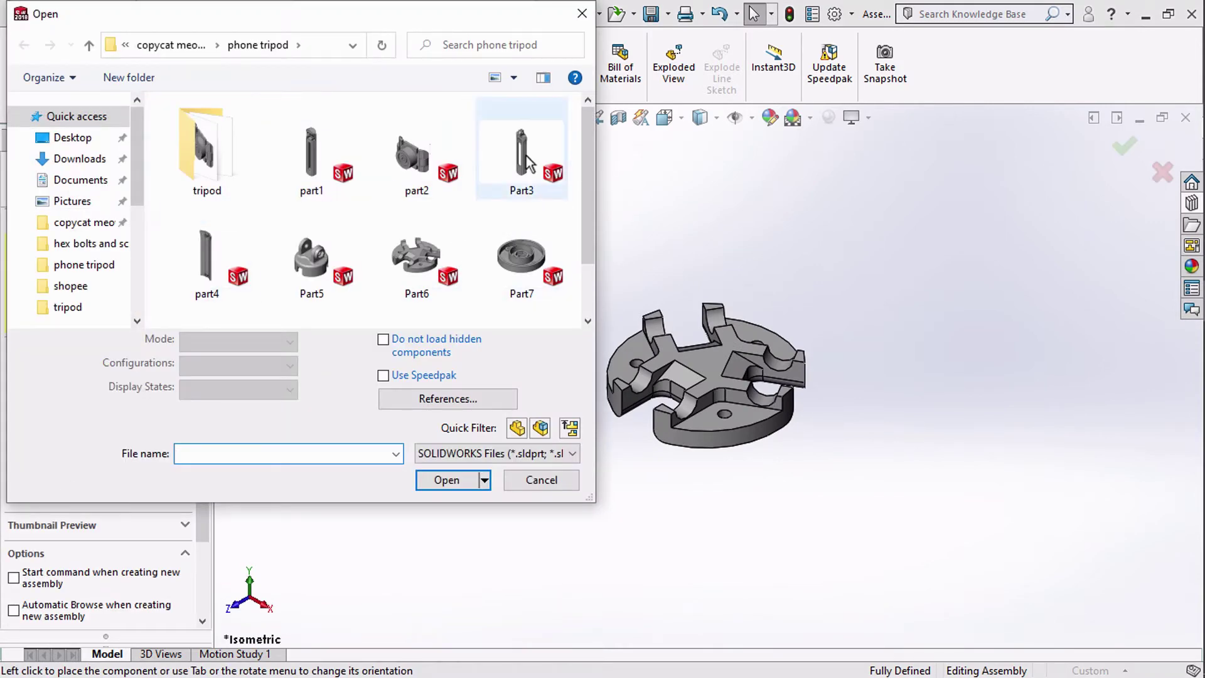
click(520, 163)
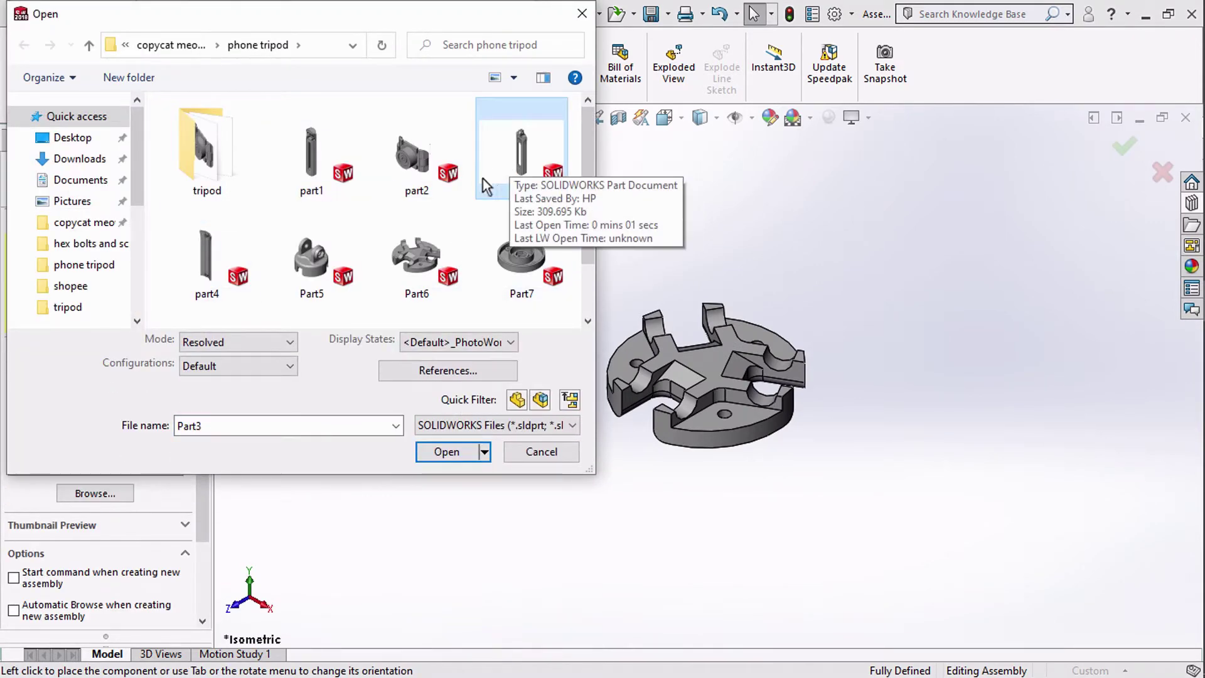
click(445, 453)
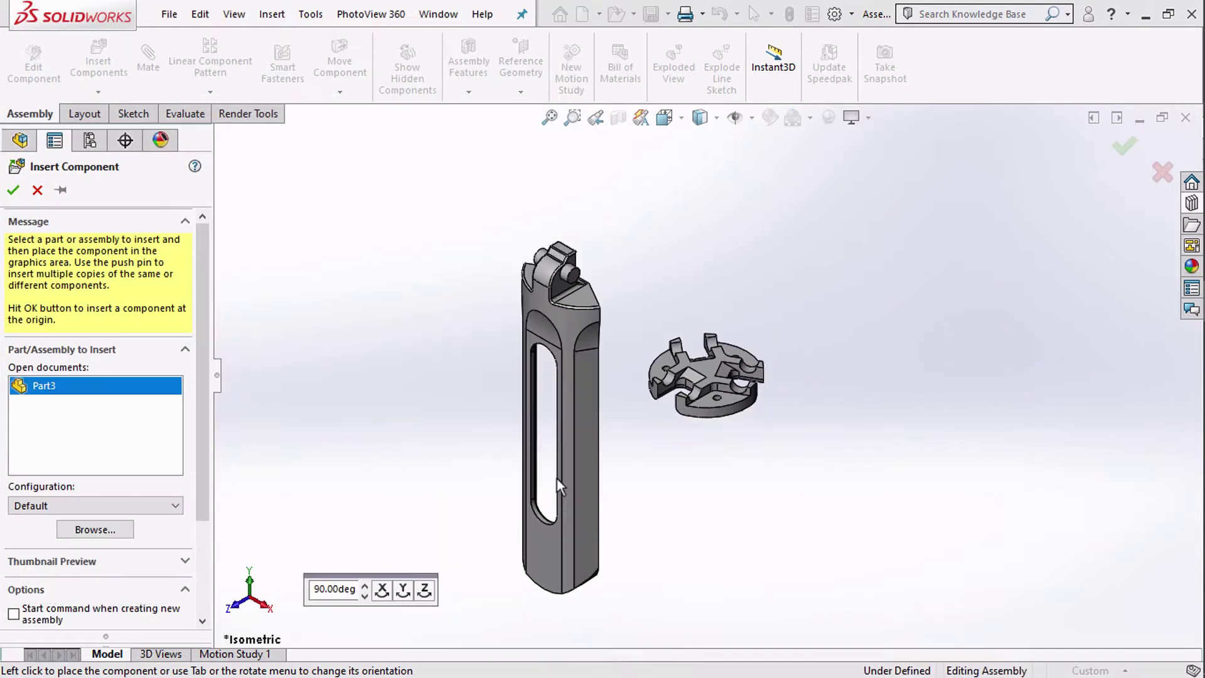
click(584, 510)
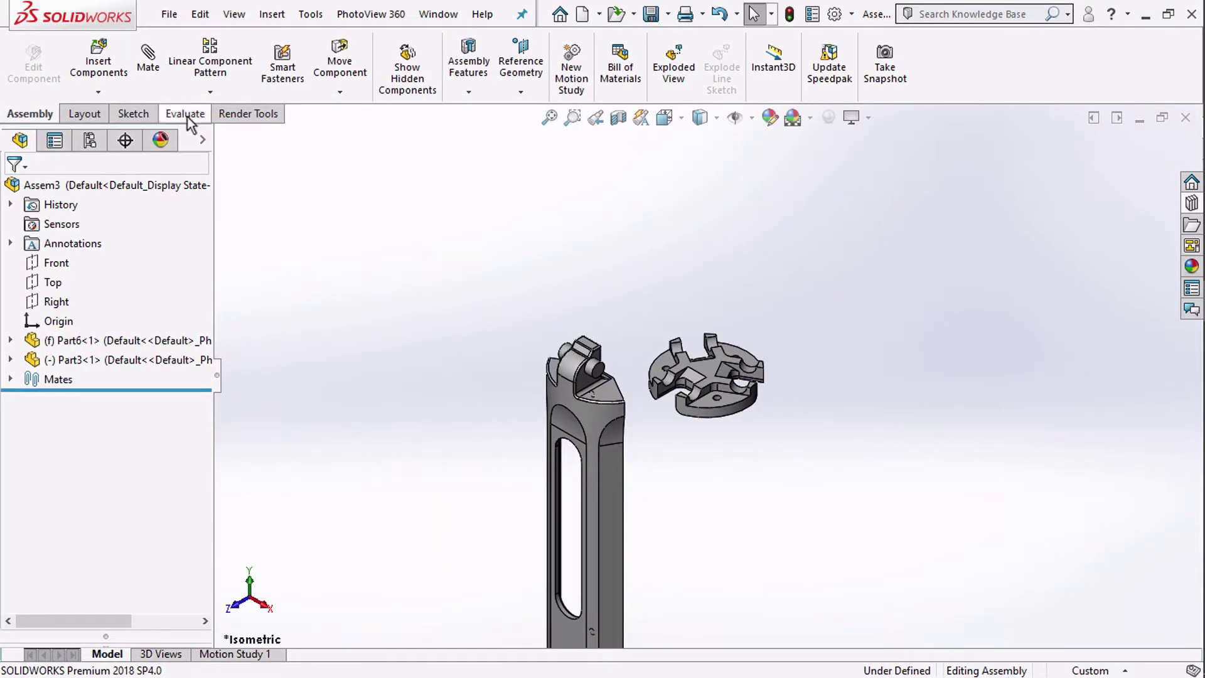
Add a concentric mate between Part3's hinge pin and a curved pin seat on Part6.
scroll(630, 397, down, 4)
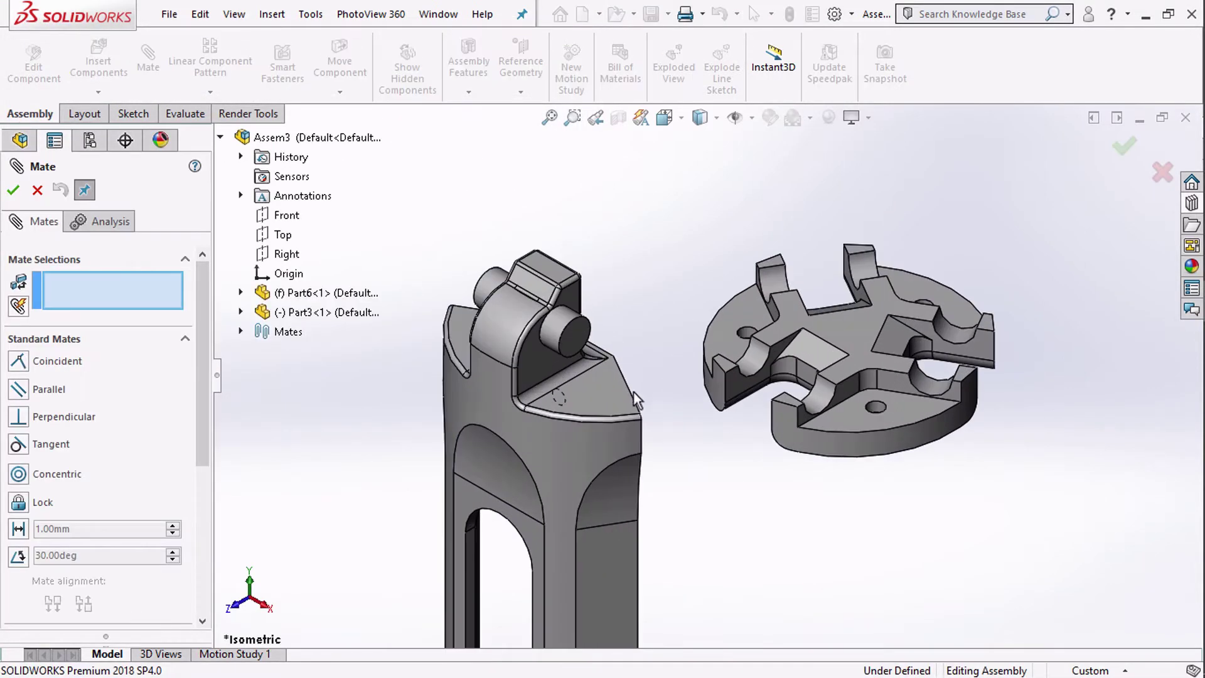
click(562, 321)
click(827, 393)
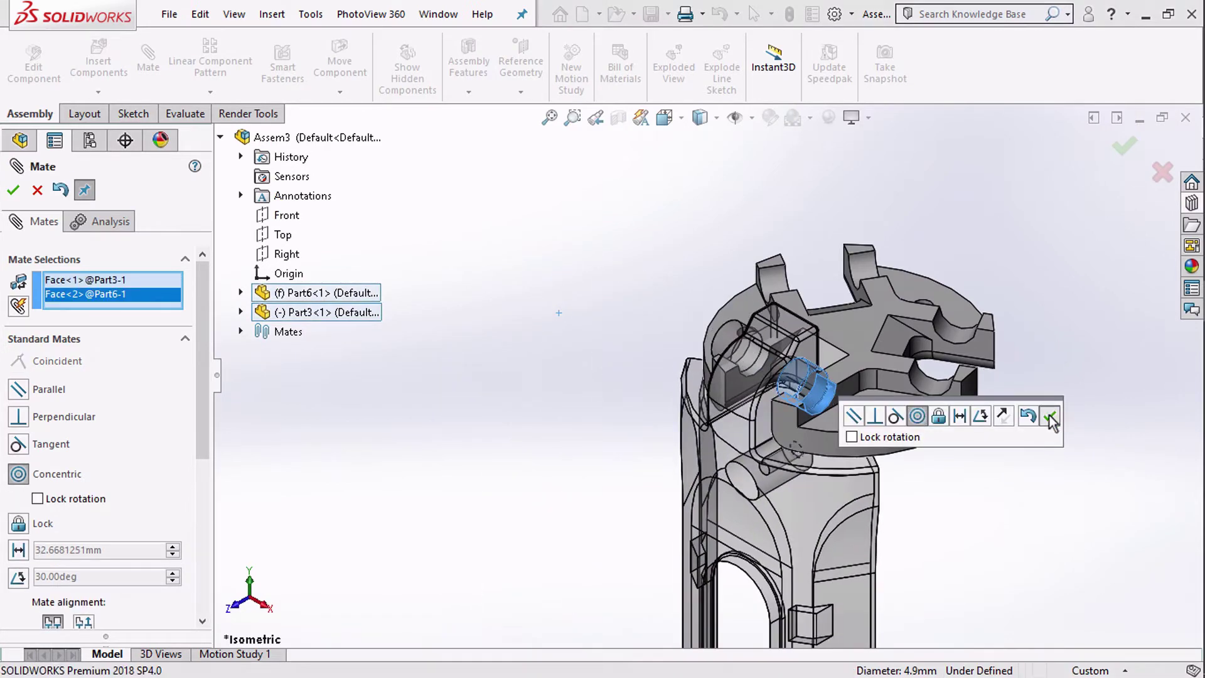
click(1049, 417)
Add a coincident mate between the side face of Part3's hinge block and the adjoining notch face of Part6.
middle_drag(763, 412, 812, 420)
scroll(771, 410, down, 6)
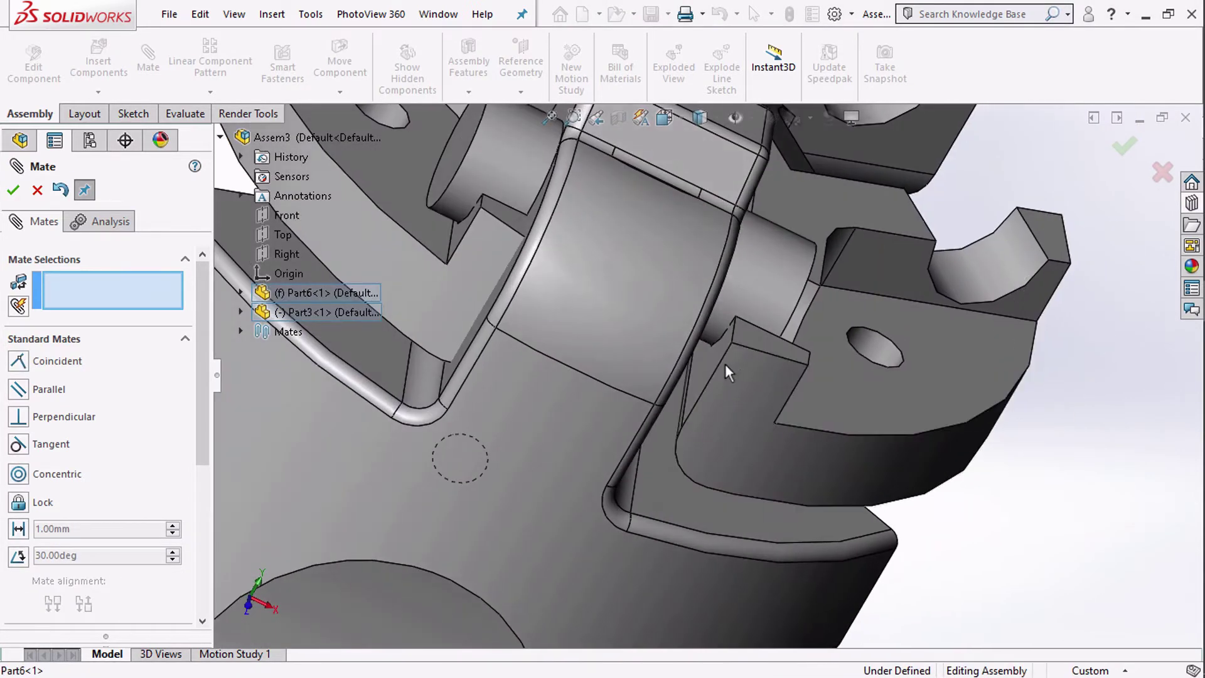
click(725, 364)
middle_drag(702, 366, 627, 331)
click(650, 315)
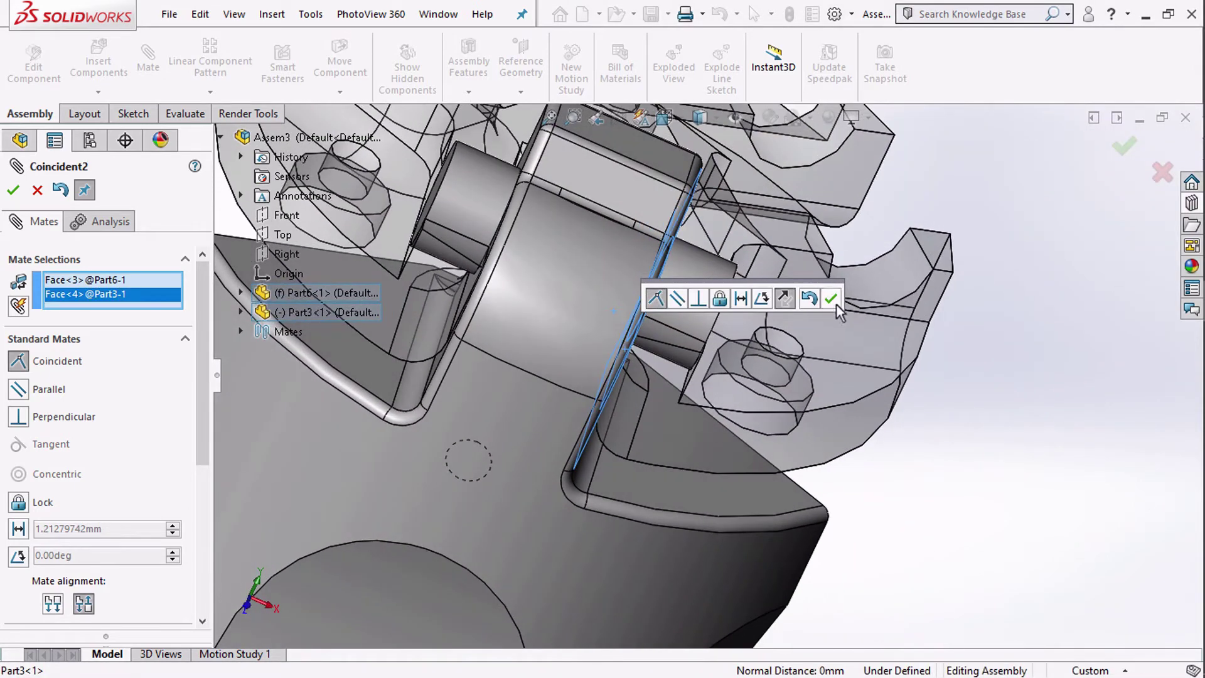
click(833, 300)
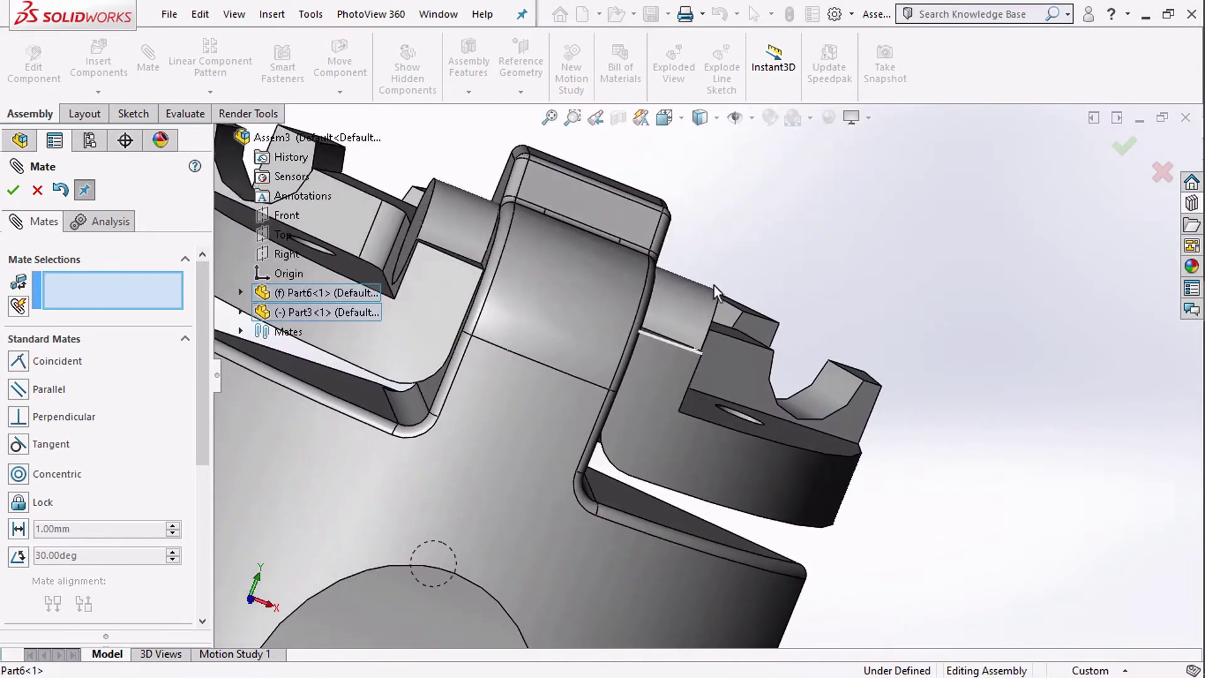
middle_drag(714, 285, 649, 299)
scroll(651, 303, up, 3)
click(15, 192)
Swing Part3 about its hinge pin to tilt the leg relative to Part6.
scroll(641, 455, up, 4)
middle_drag(640, 455, 618, 515)
drag(675, 516, 603, 499)
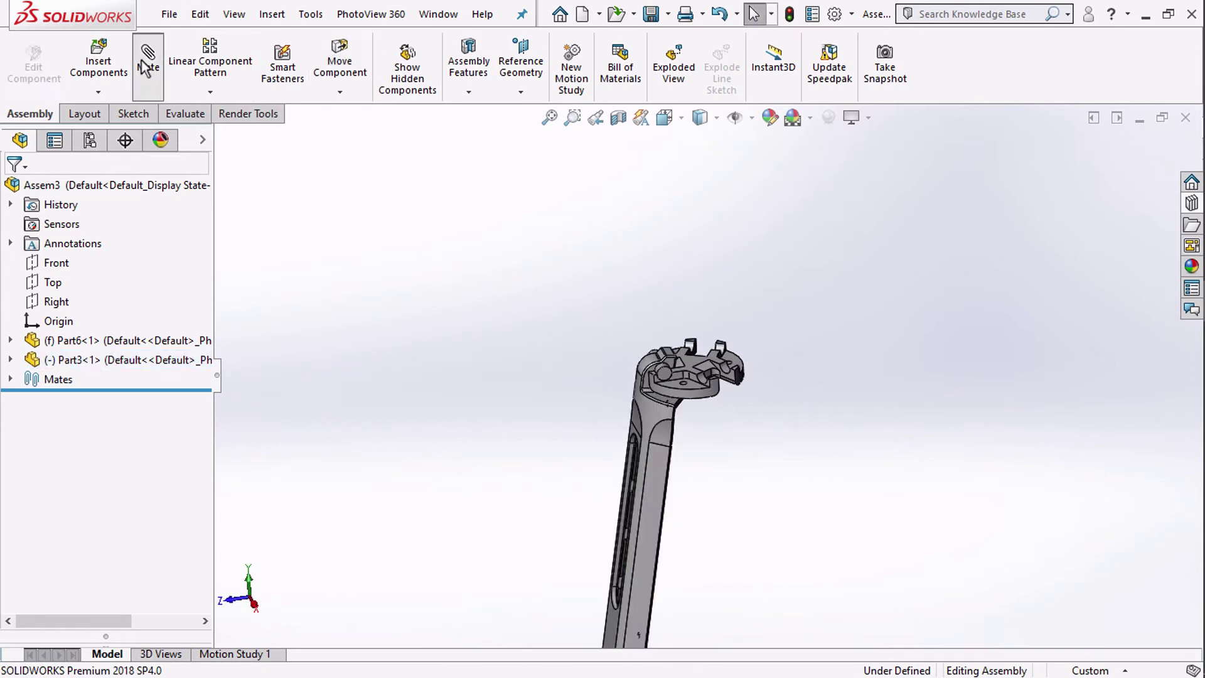
scroll(681, 375, down, 10)
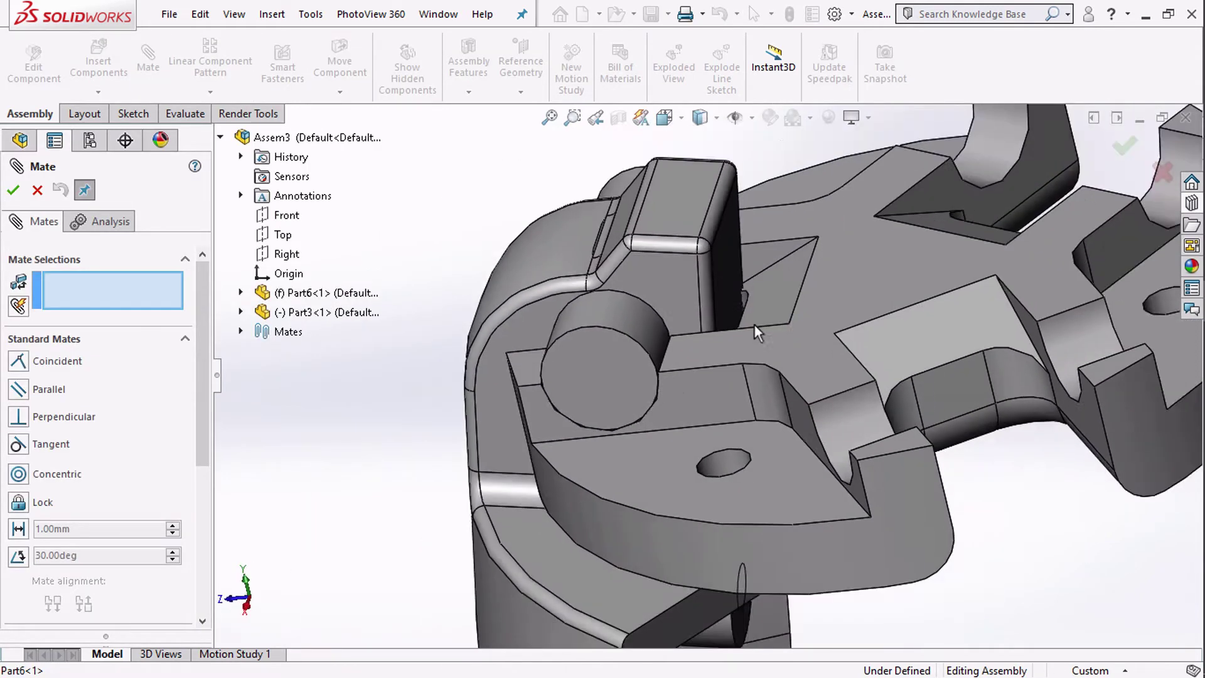
scroll(740, 389, up, 8)
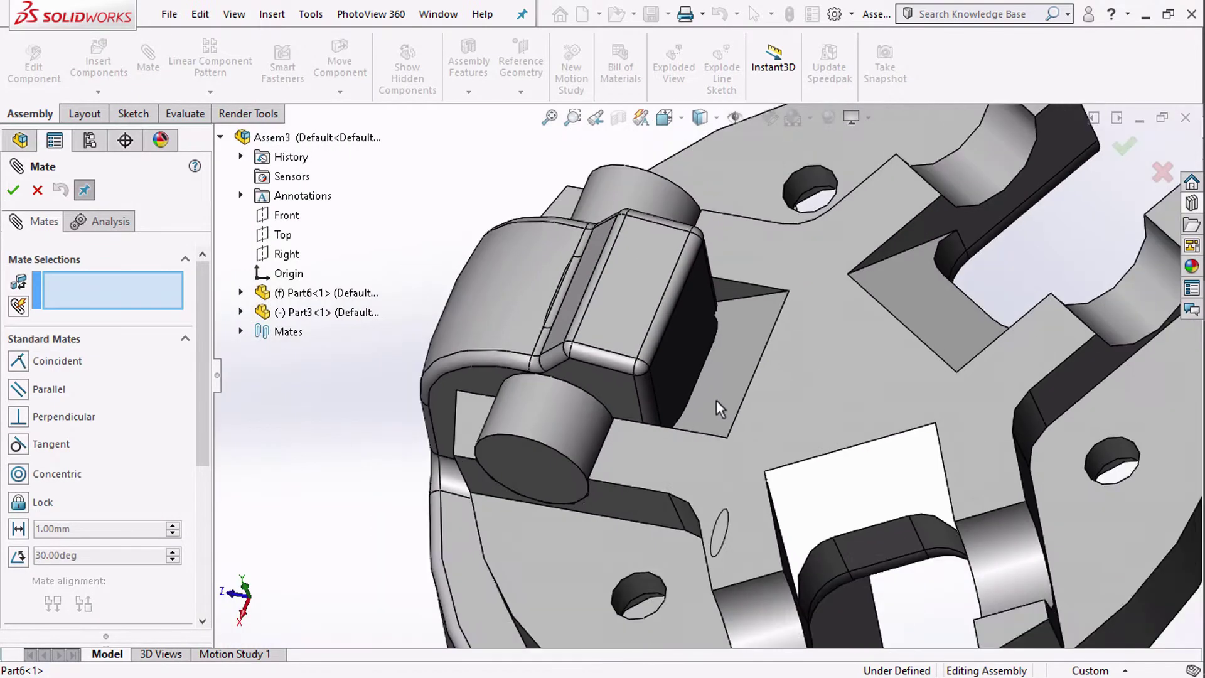
scroll(722, 351, down, 3)
scroll(726, 345, down, 2)
click(14, 190)
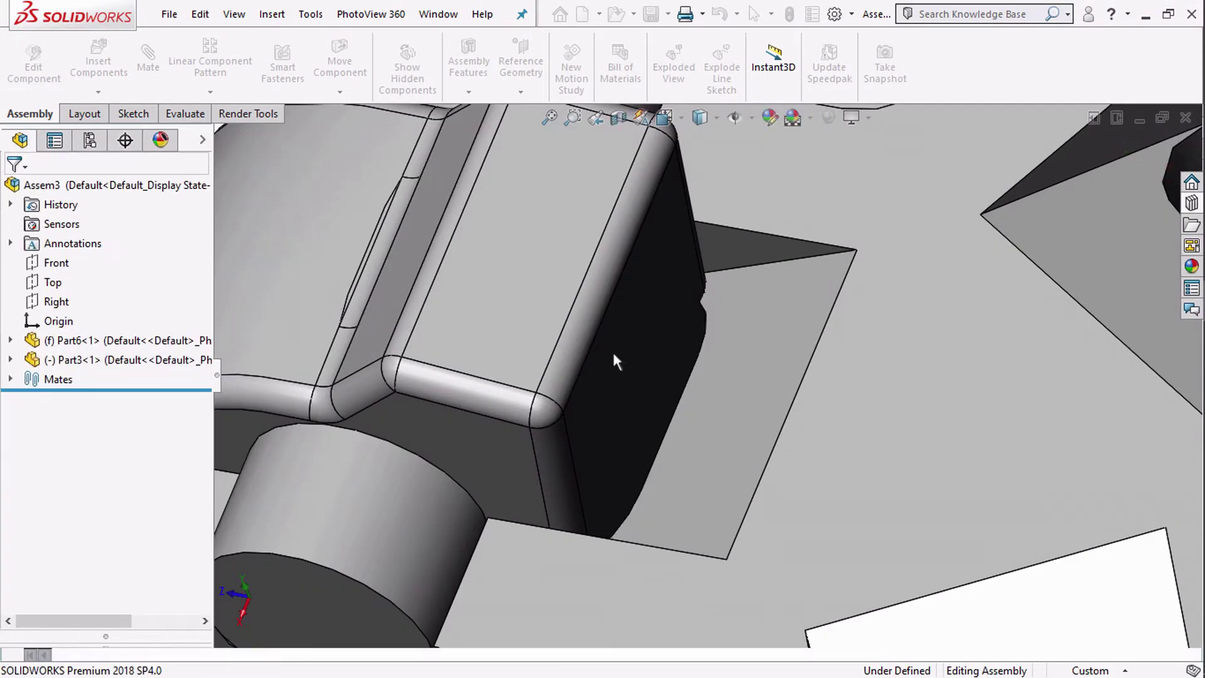
Swing Part3 about its hinge and examine how its hinge block fits against the sloped pocket in Part6.
scroll(616, 358, up, 10)
scroll(634, 264, down, 4)
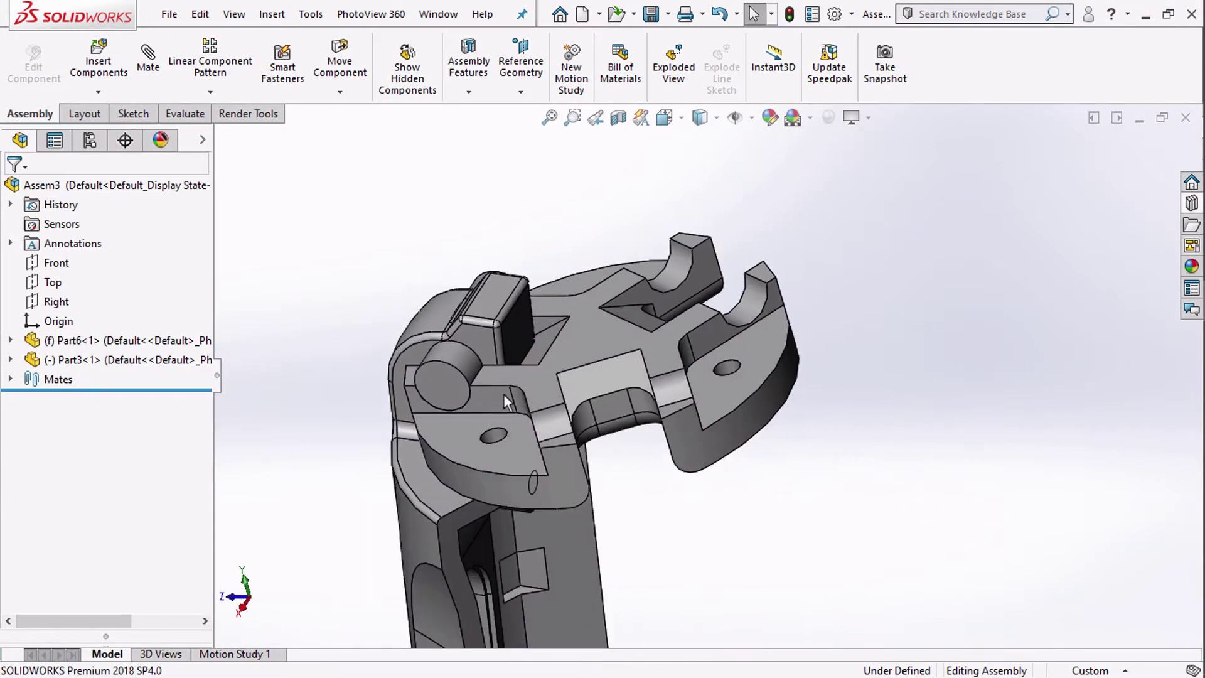
scroll(591, 360, down, 6)
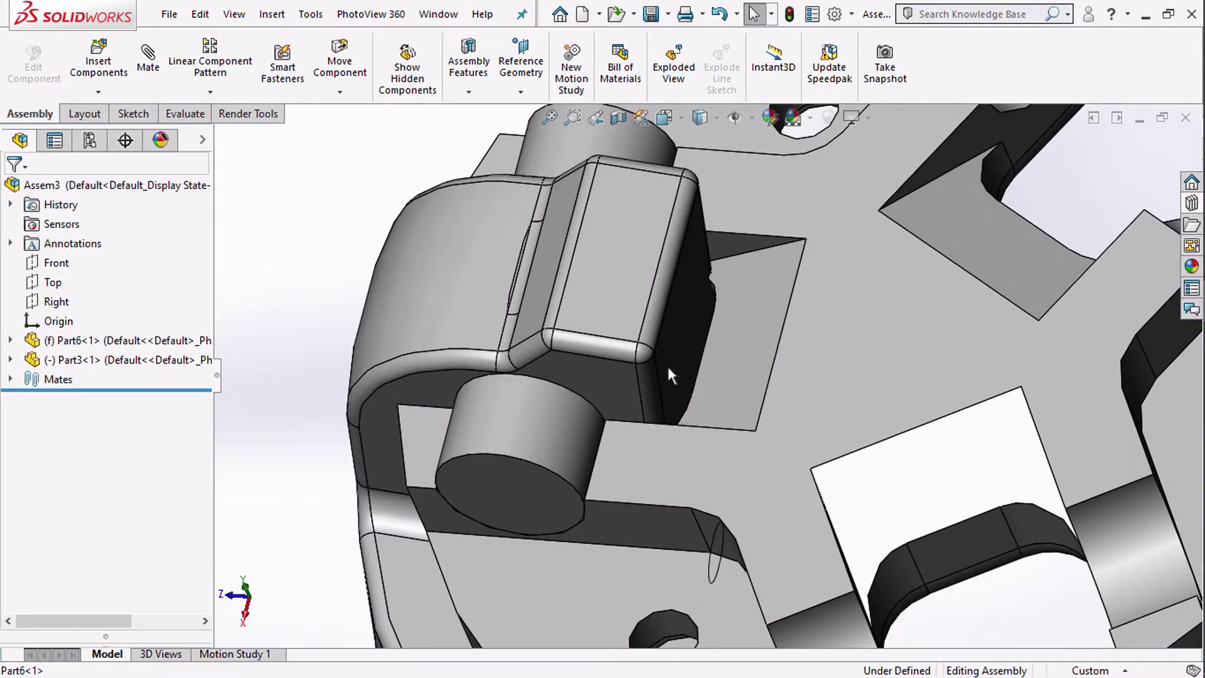
drag(666, 364, 760, 447)
middle_drag(706, 352, 692, 325)
scroll(697, 333, up, 4)
mouse_move(675, 348)
mouse_down()
mouse_move(616, 323)
mouse_move(666, 343)
mouse_up()
scroll(702, 351, down, 5)
scroll(765, 343, up, 2)
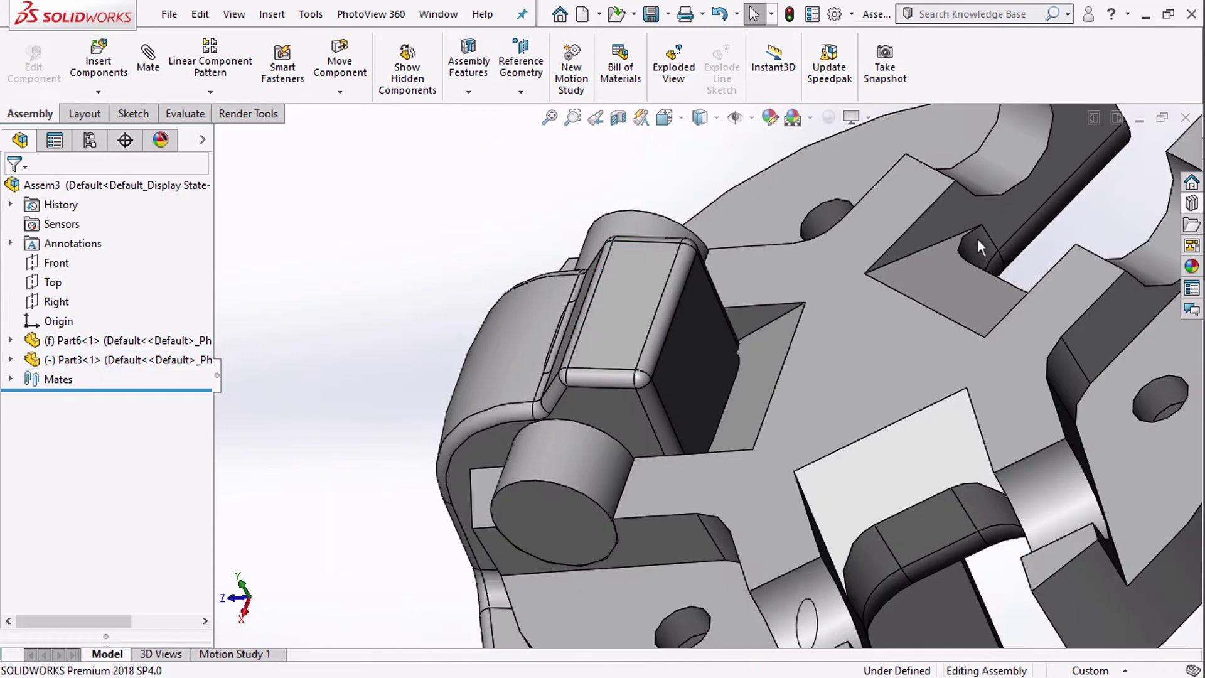
Open Part6 on its own and check the definition of the fillet at the notches' inner corners.
click(945, 133)
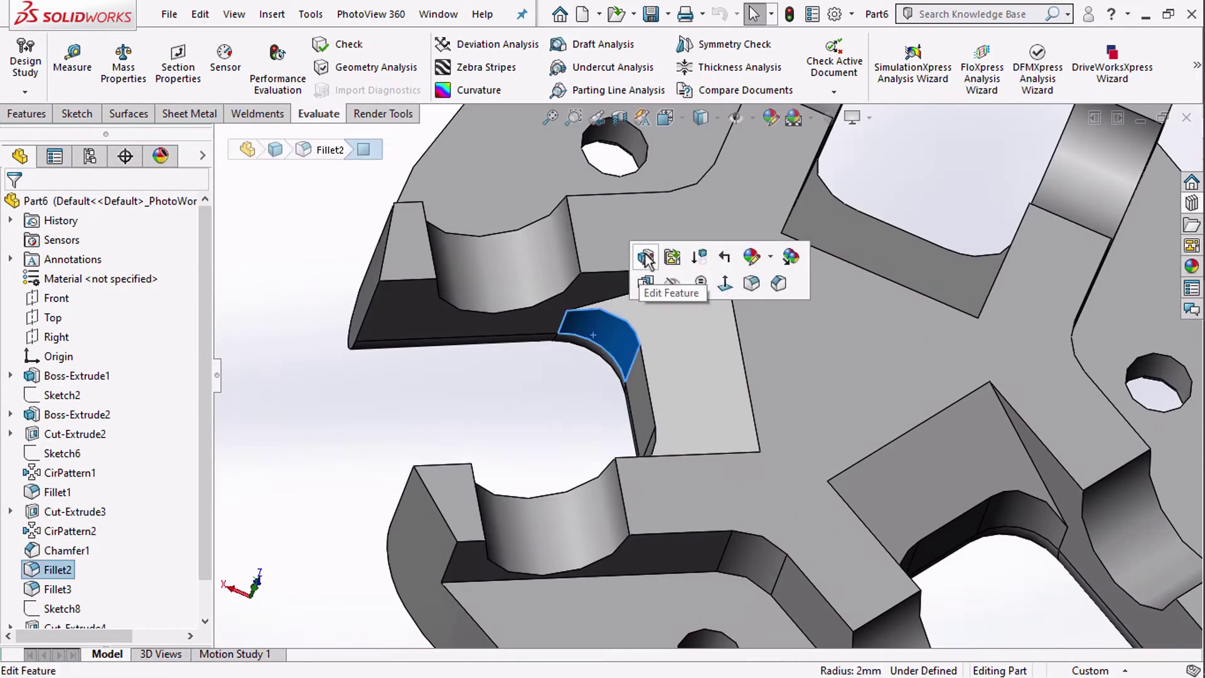
click(644, 255)
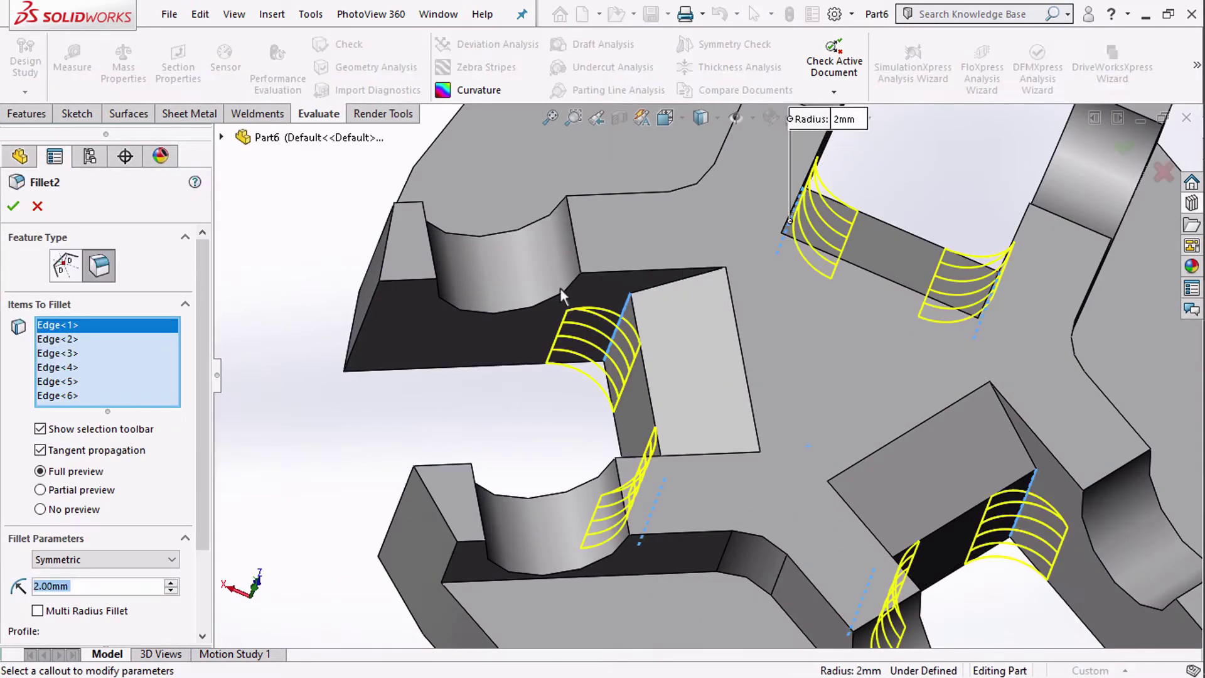
click(13, 207)
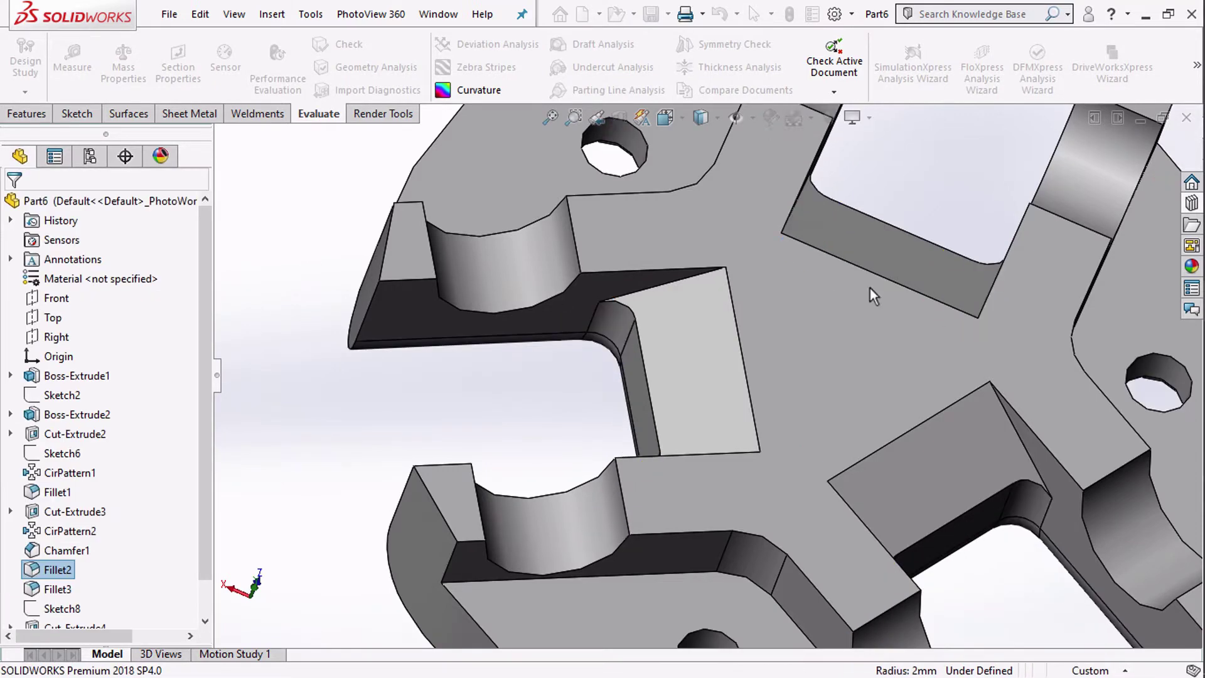
Return from Part6 to the assembly and swing Part3 about its hinge to tilt the leg outward from the hub.
click(1187, 119)
click(573, 344)
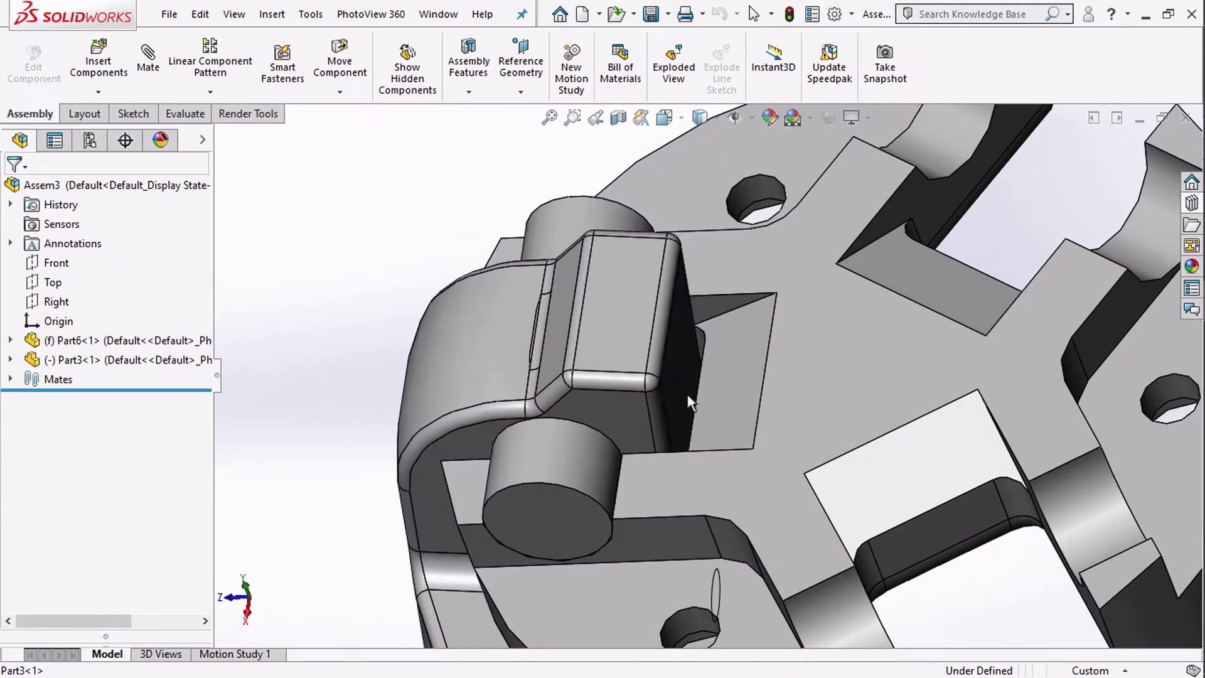
mouse_move(687, 395)
mouse_down()
mouse_move(724, 402)
mouse_move(691, 388)
mouse_up()
scroll(690, 388, up, 4)
scroll(688, 388, up, 2)
mouse_move(687, 388)
middle_down()
mouse_move(708, 419)
mouse_move(696, 382)
middle_up()
scroll(695, 381, down, 4)
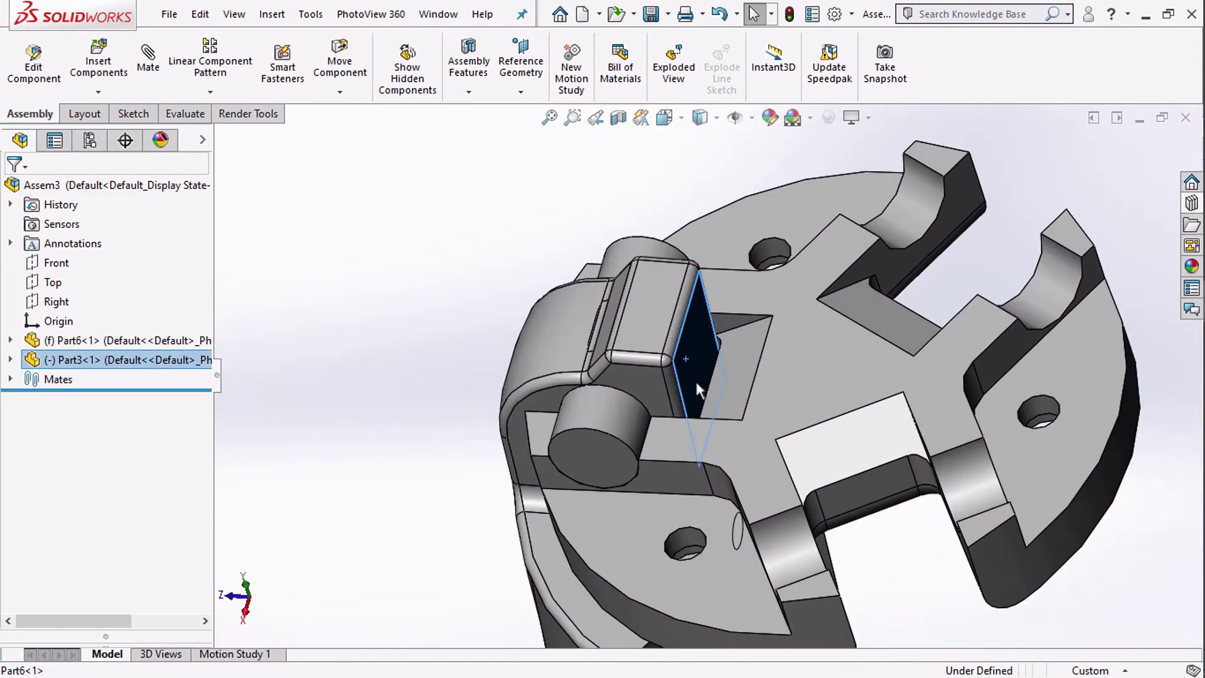
drag(695, 382, 746, 393)
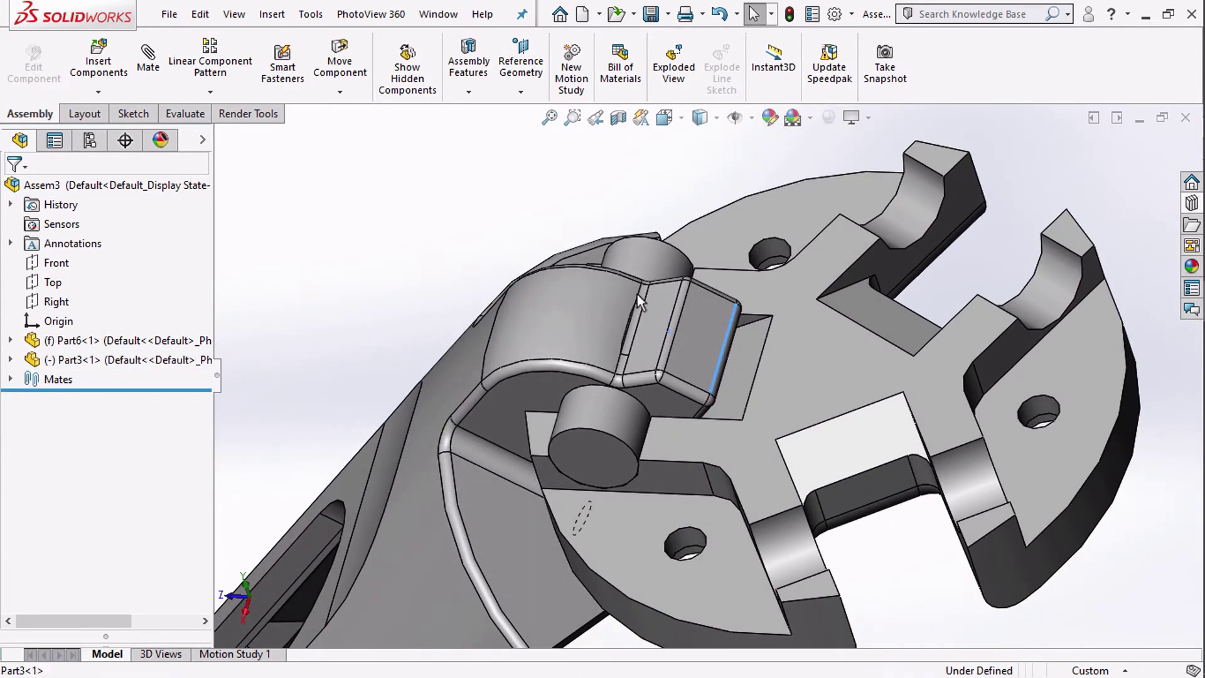
Insert part1 into the assembly and place it beside the Part3 leg.
middle_drag(638, 295, 627, 336)
scroll(628, 335, up, 5)
click(508, 388)
middle_drag(509, 388, 409, 303)
click(764, 167)
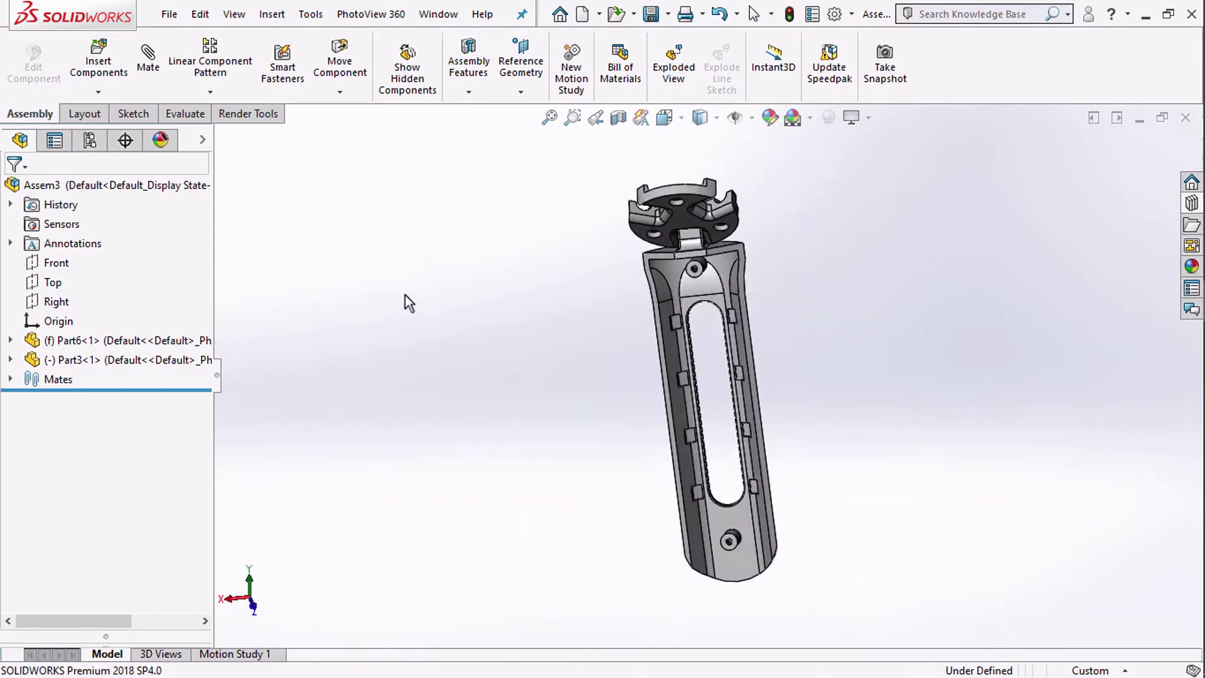
click(86, 55)
click(315, 166)
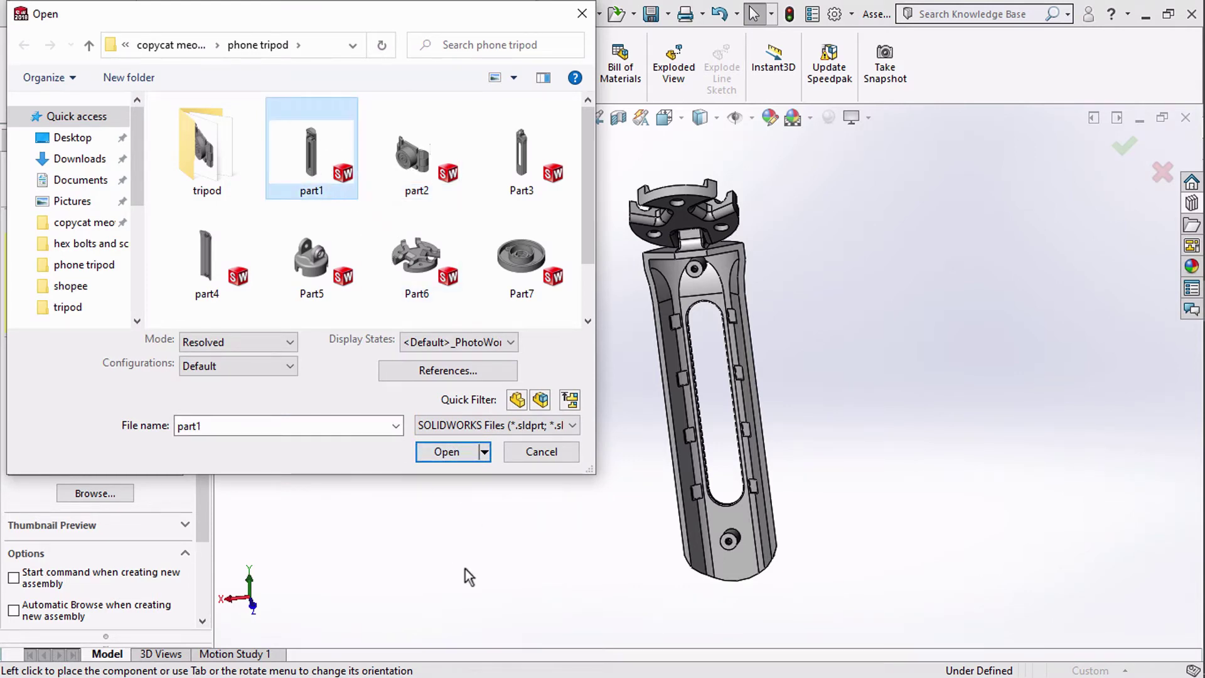
click(447, 452)
click(589, 431)
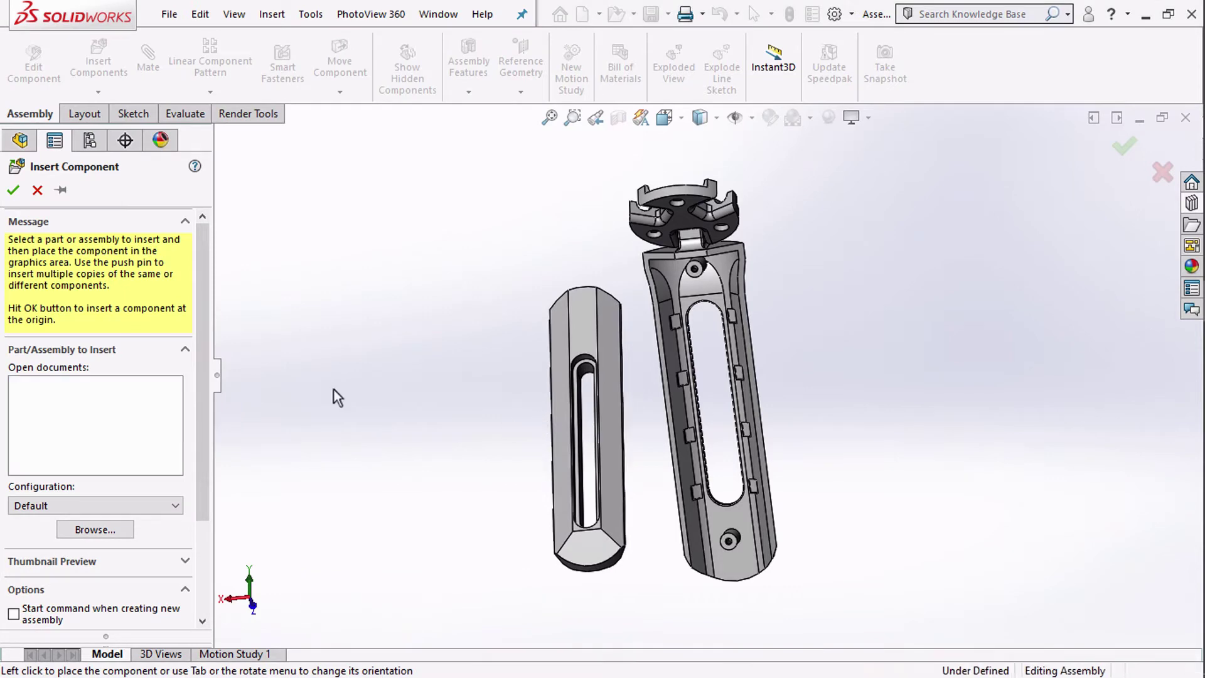
Insert part2 into the assembly and place it beside the upper end of part1.
middle_drag(334, 390, 647, 427)
scroll(647, 402, up, 1)
click(112, 81)
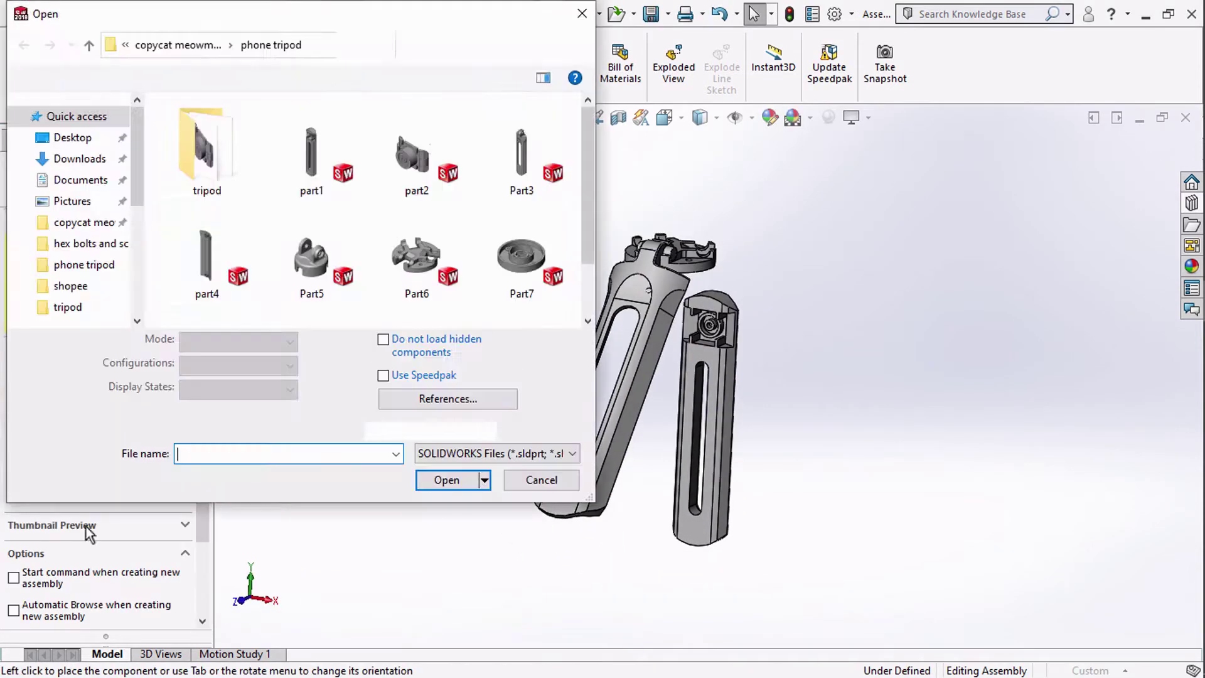
click(417, 155)
click(446, 452)
click(783, 352)
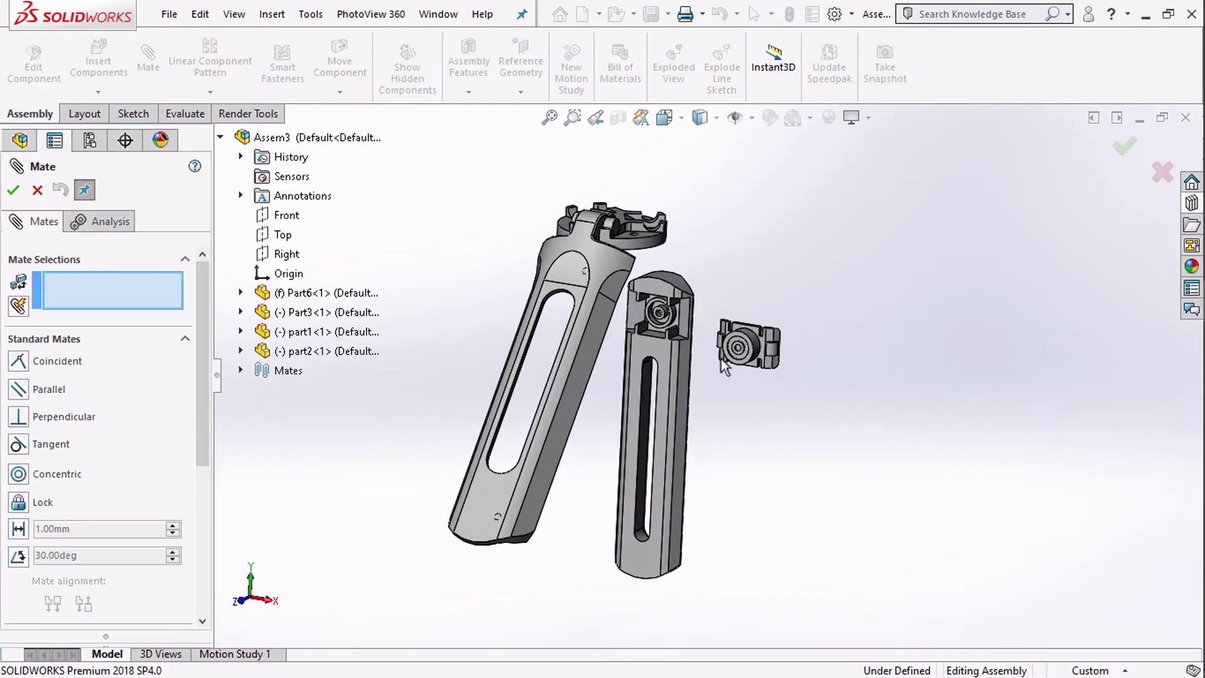
Add a concentric mate between part2's round button and the circular recess near part1's upper end.
scroll(722, 339, down, 3)
click(838, 330)
scroll(622, 284, down, 3)
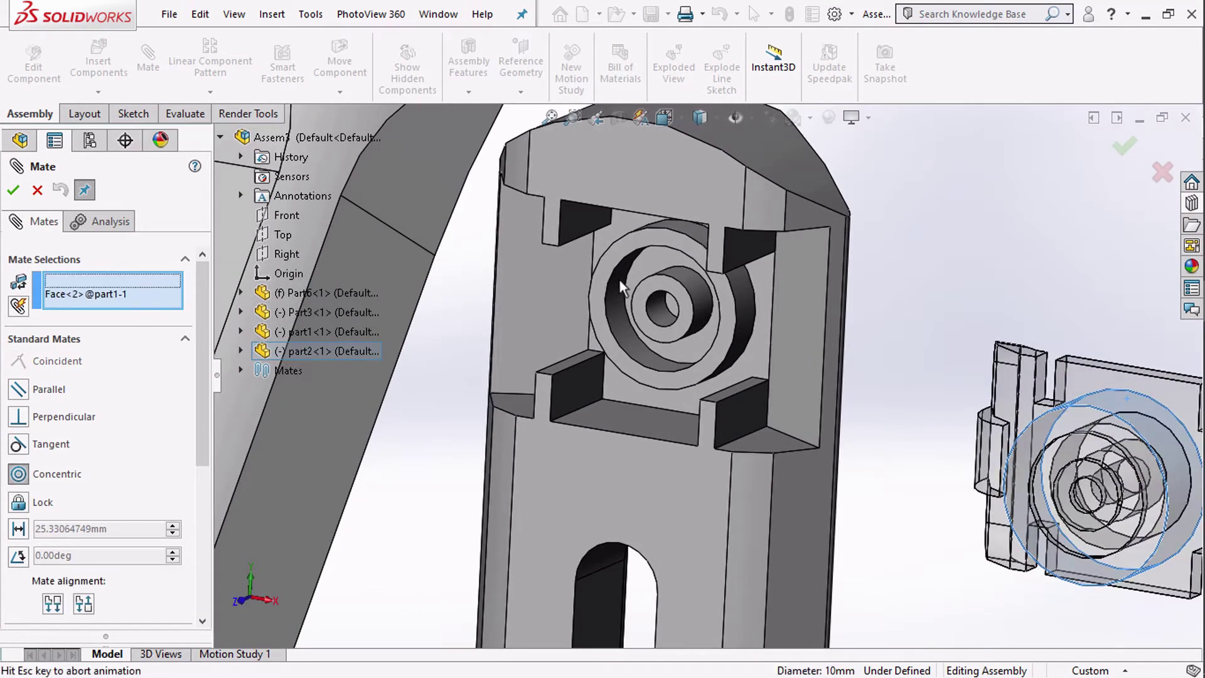
click(622, 280)
click(839, 238)
Add a coincident mate between part1's flat front face and part2's plate face to seat the catch in its pocket.
scroll(744, 310, up, 5)
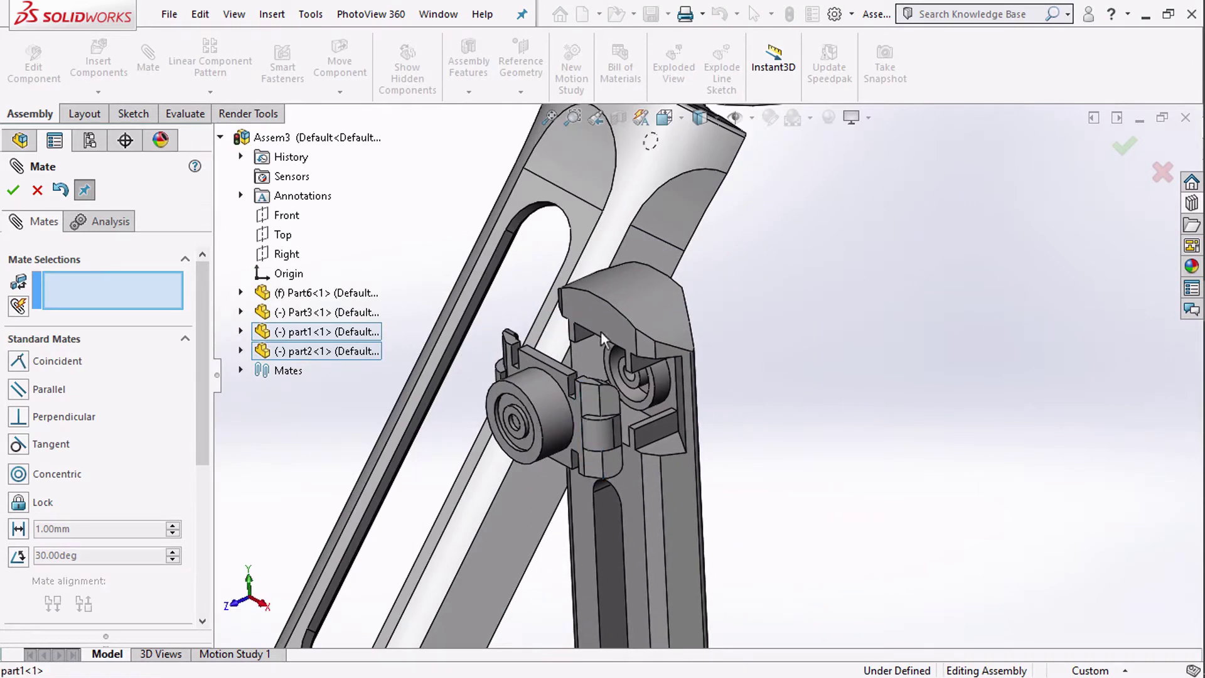
click(601, 332)
click(561, 375)
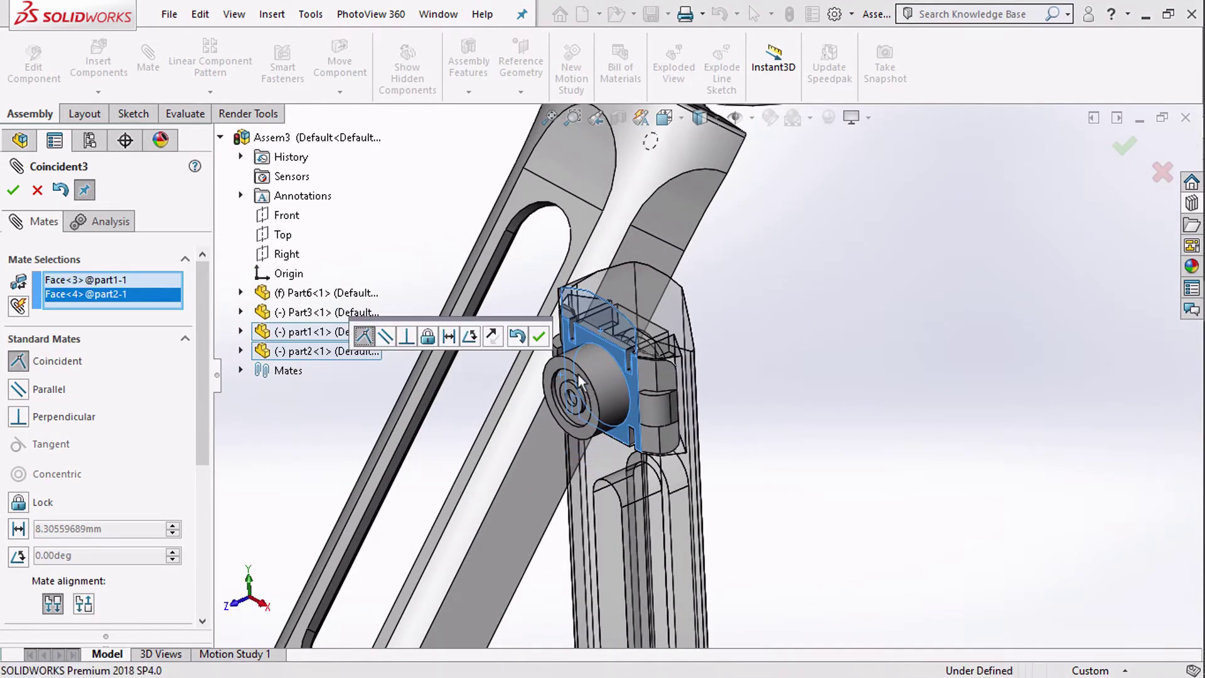
click(540, 338)
scroll(601, 348, down, 7)
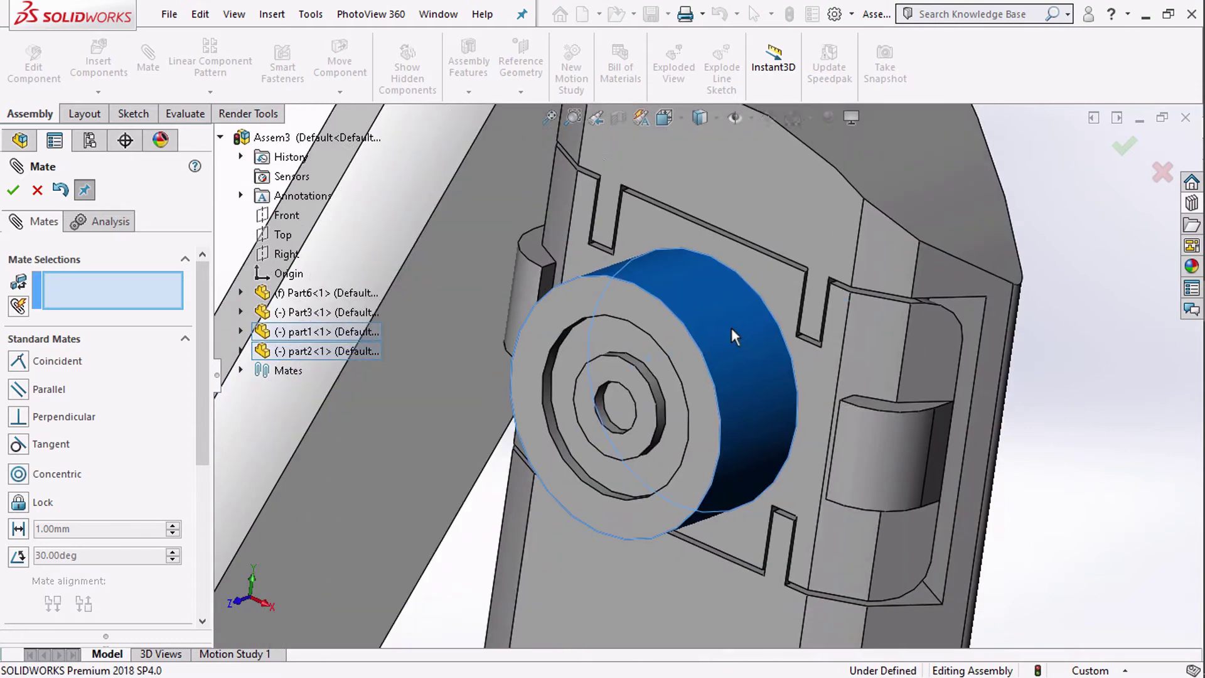
scroll(732, 327, up, 7)
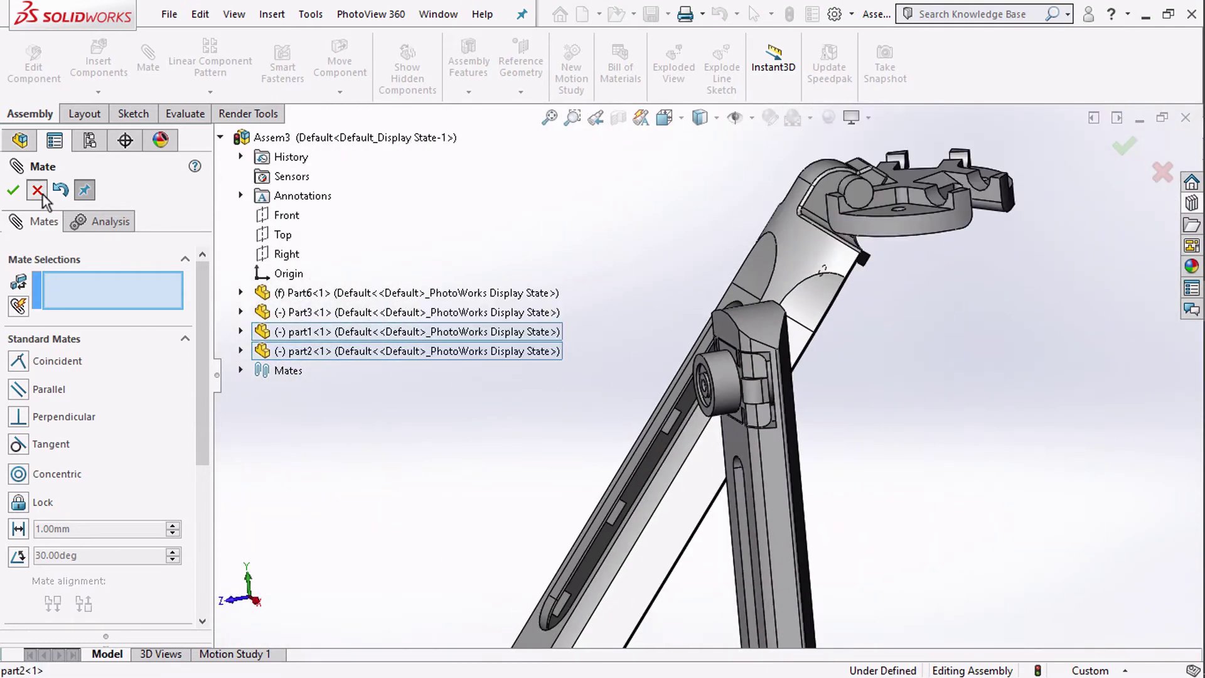
click(42, 194)
scroll(647, 354, down, 5)
scroll(658, 348, up, 6)
click(618, 117)
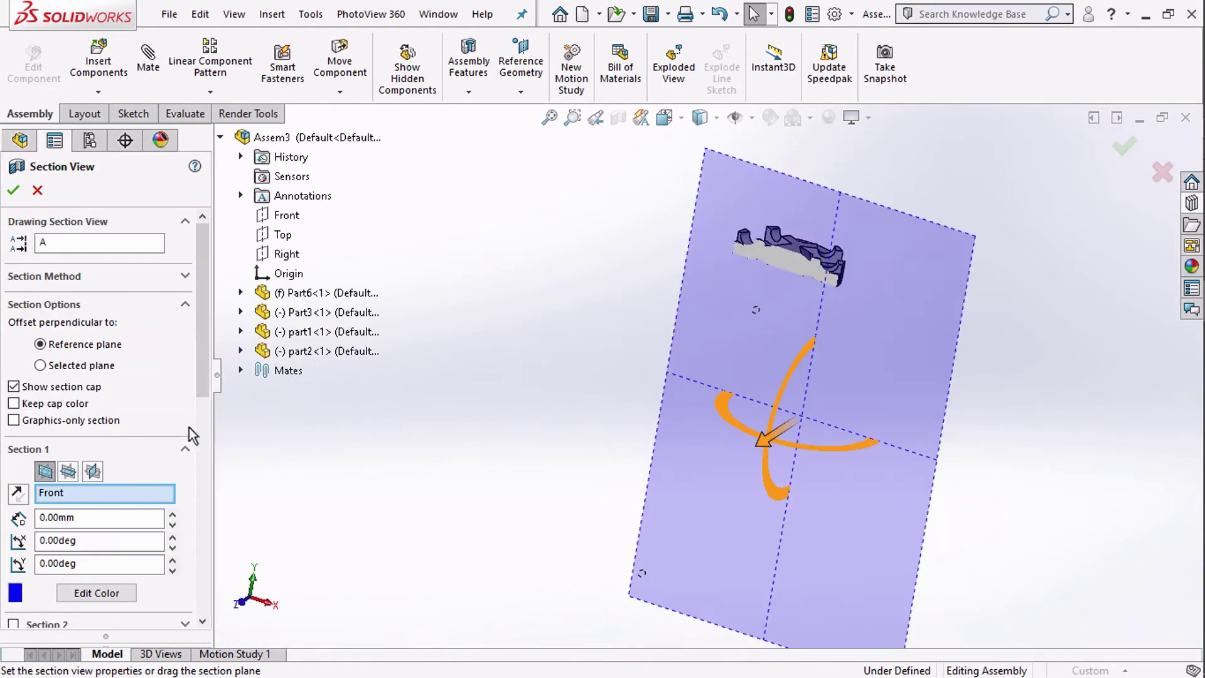
click(37, 191)
scroll(803, 402, down, 4)
middle_drag(803, 402, 675, 361)
scroll(627, 345, up, 2)
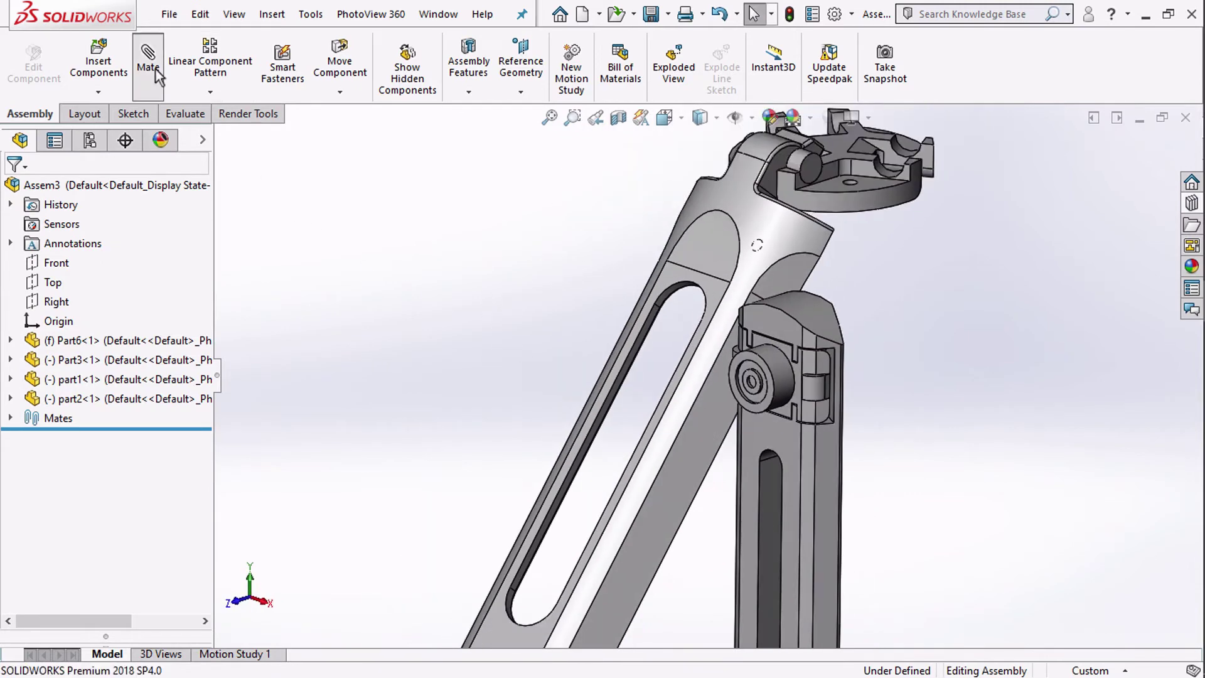
Add a 0.1 mm distance mate between part1's slotted front face and Part3's inner slotted face, reversing the dimension direction.
click(775, 434)
scroll(753, 453, up, 5)
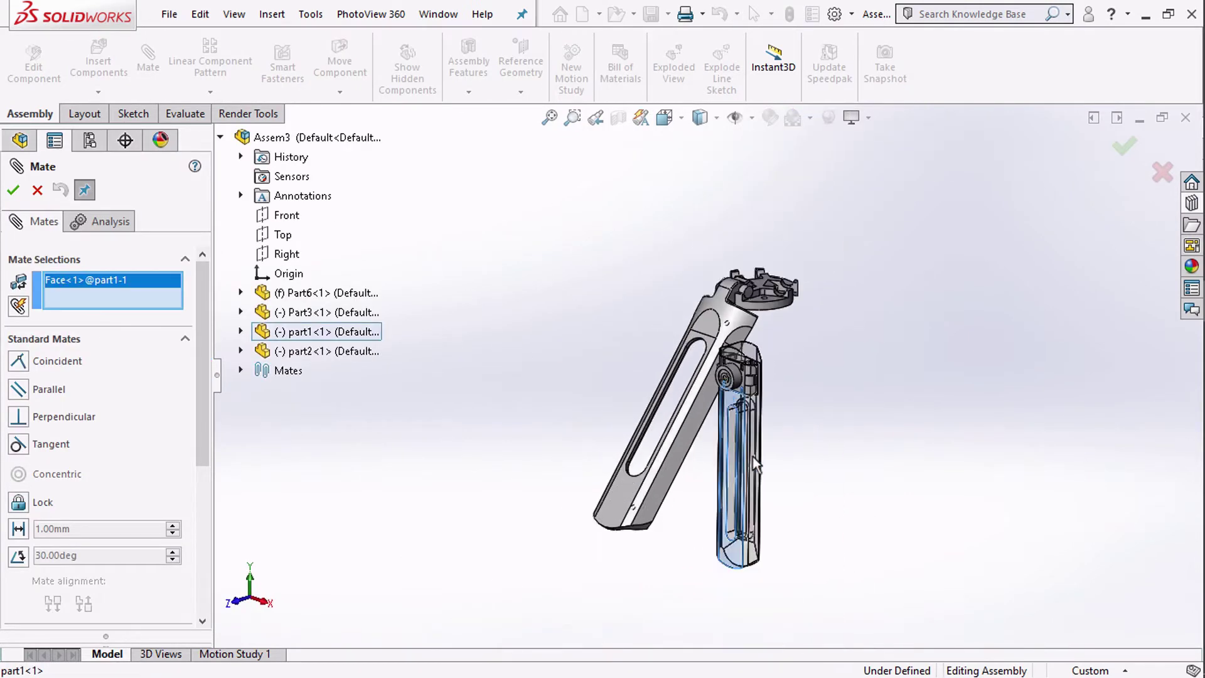
middle_drag(752, 457, 558, 394)
scroll(754, 370, down, 5)
click(708, 338)
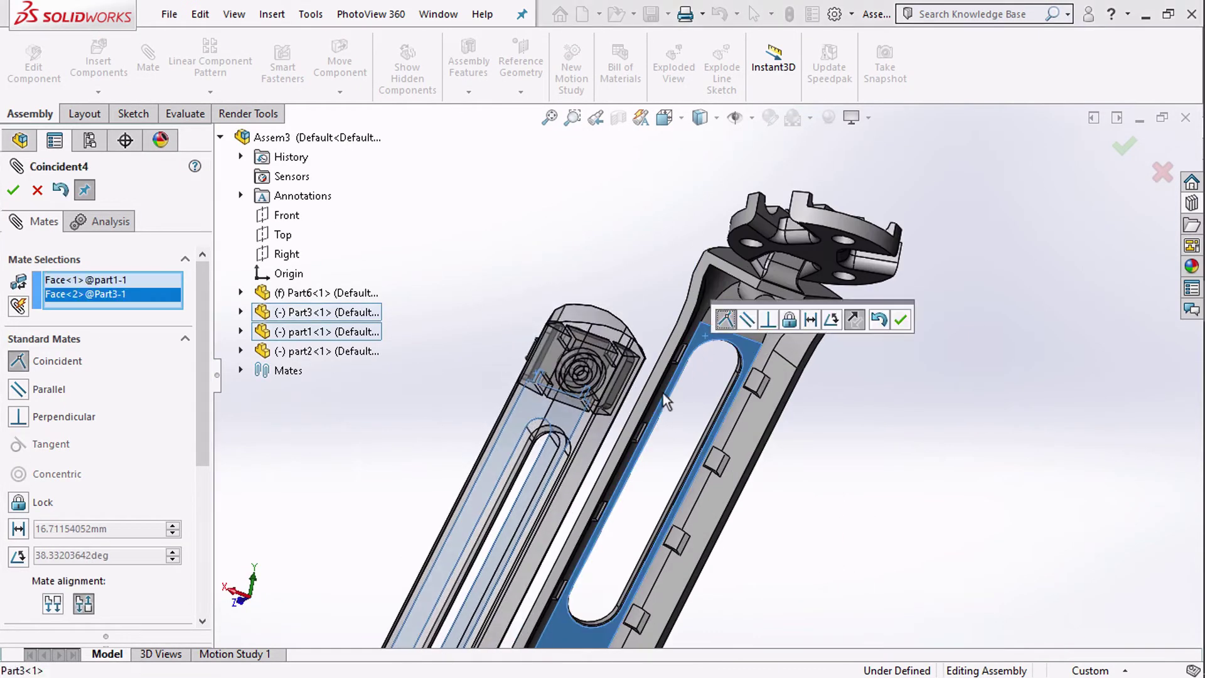
click(18, 529)
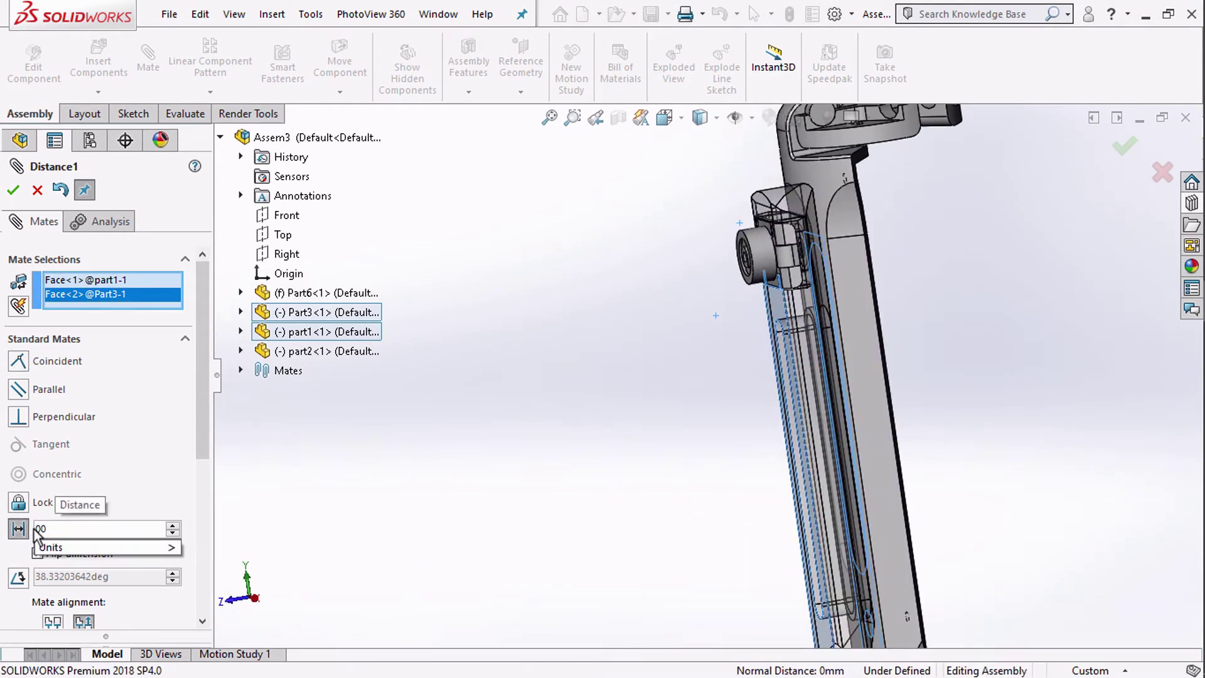
text(0.1)
key(Return)
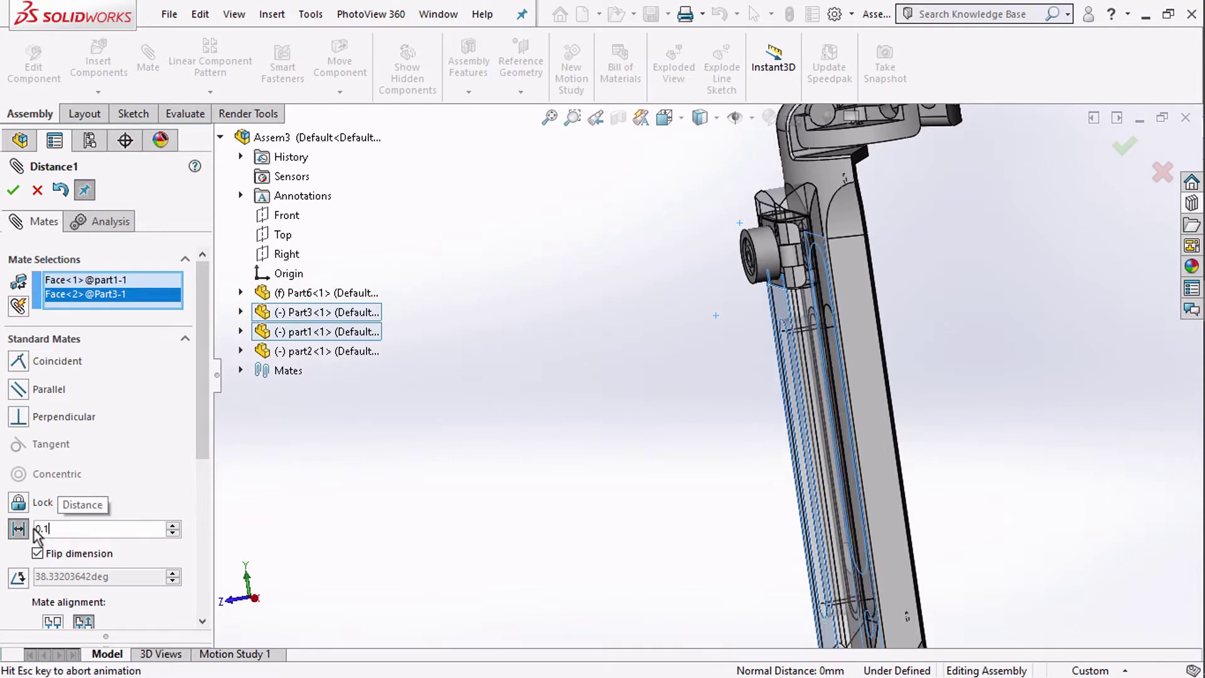
click(74, 555)
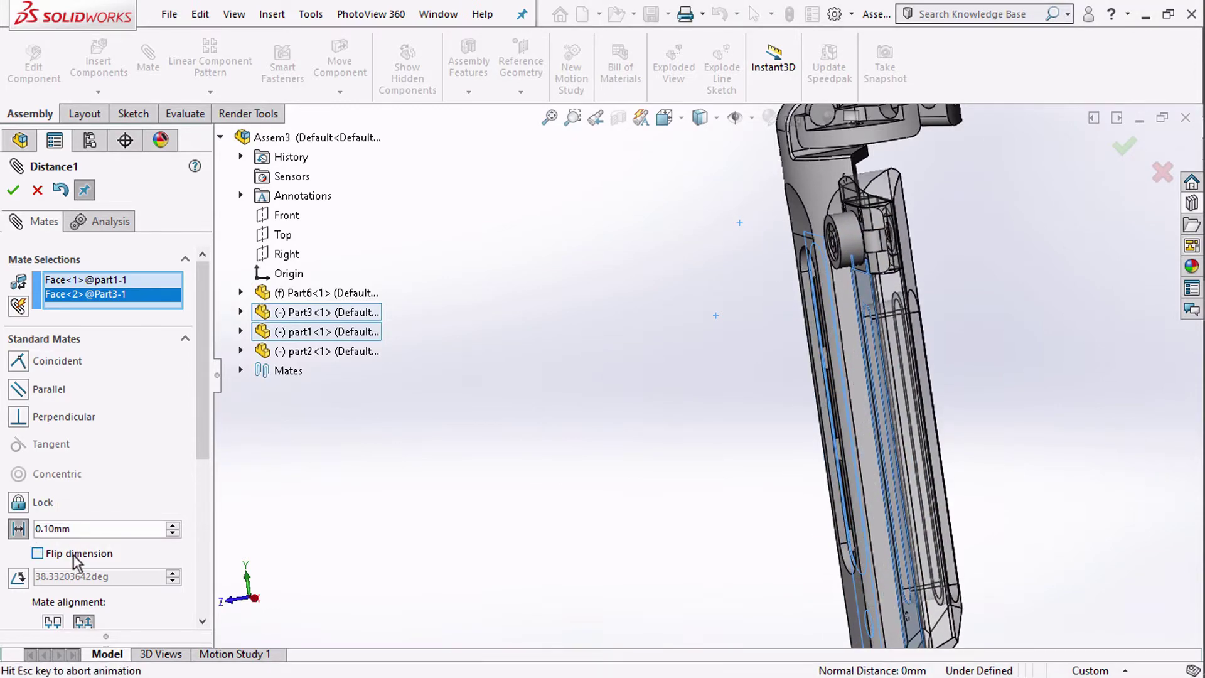
click(12, 190)
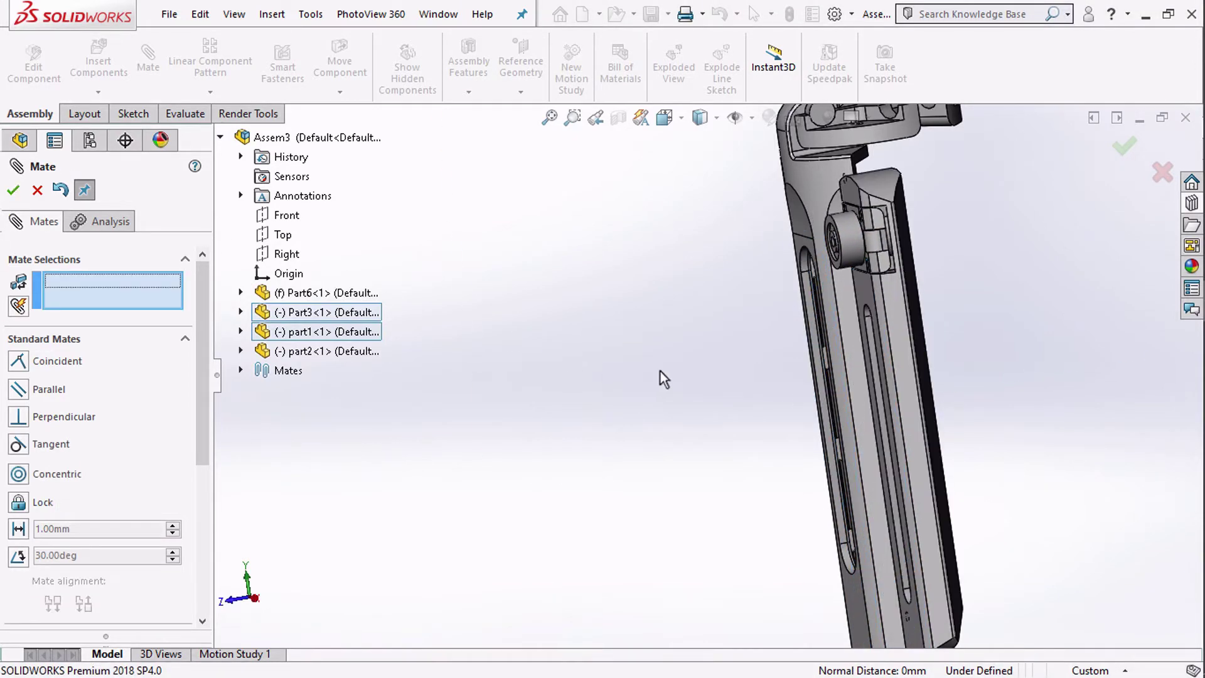
Add a flipped 0.1 mm distance mate between Part3's inner side face and the matching long side face of part1.
middle_drag(661, 371, 669, 333)
click(796, 307)
middle_drag(796, 306, 628, 472)
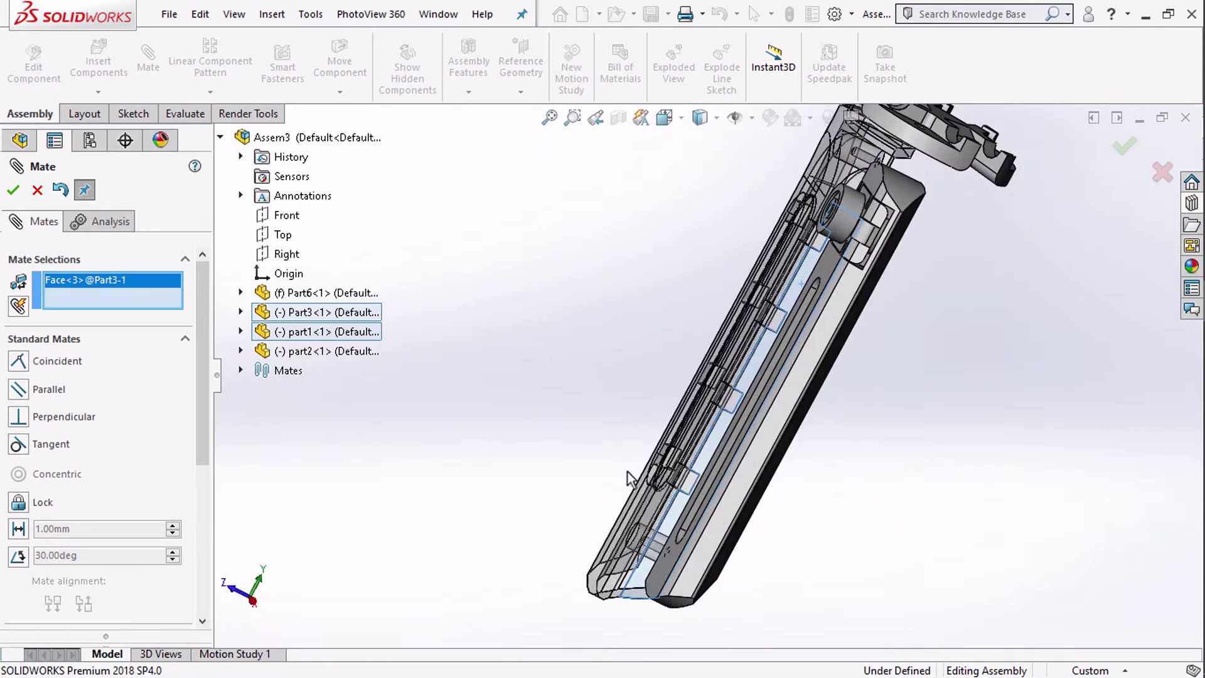
click(789, 394)
click(25, 530)
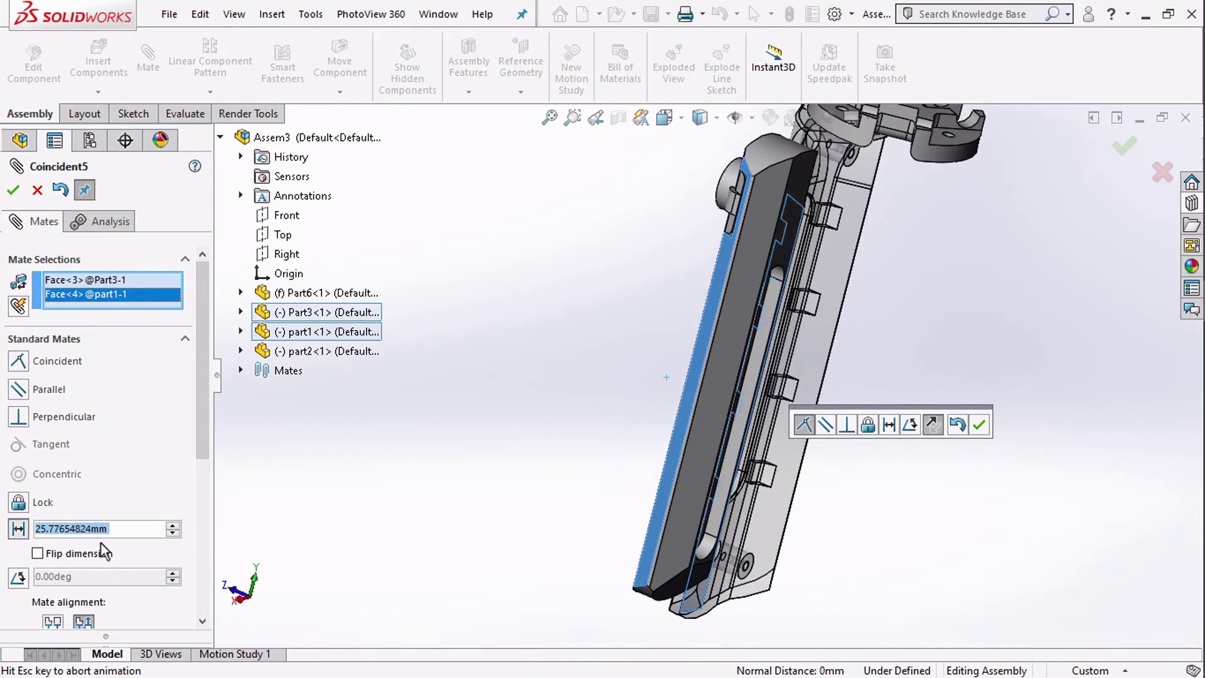
text(0.1)
key(Return)
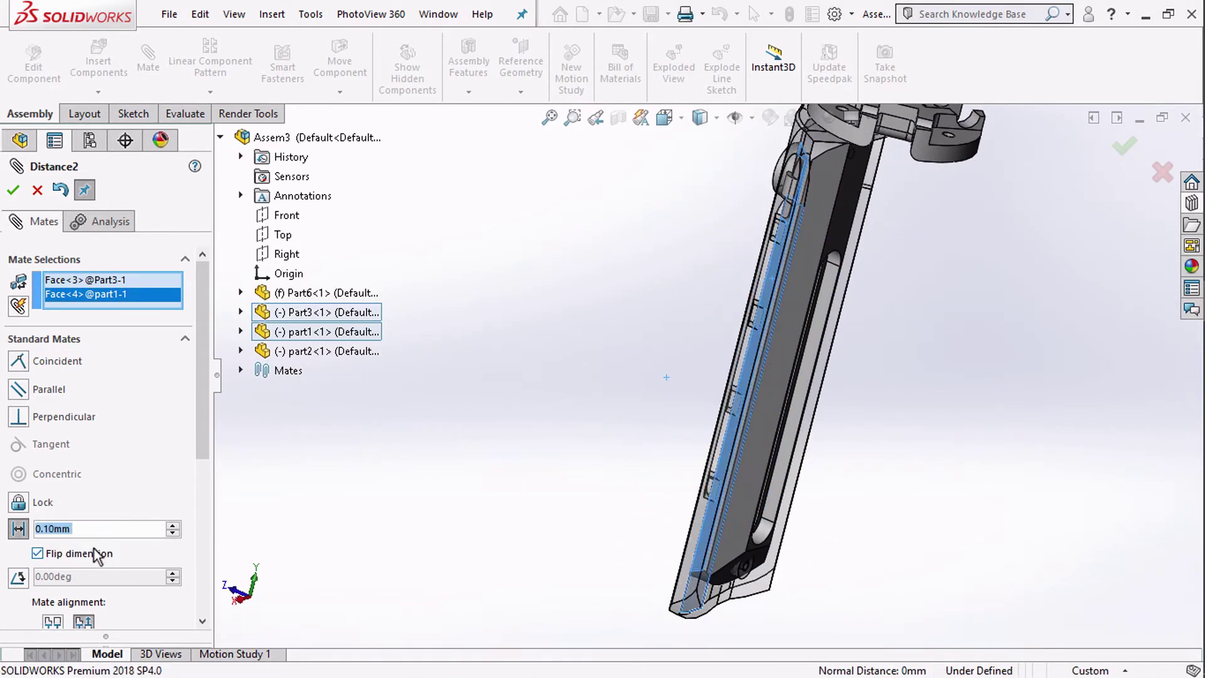
click(13, 190)
Examine how part1 and part2 sit inside the Part3 leg and next to the hub from several angles.
middle_drag(458, 457, 590, 478)
scroll(721, 413, up, 3)
middle_drag(744, 497, 673, 519)
scroll(771, 304, down, 4)
middle_drag(771, 304, 792, 378)
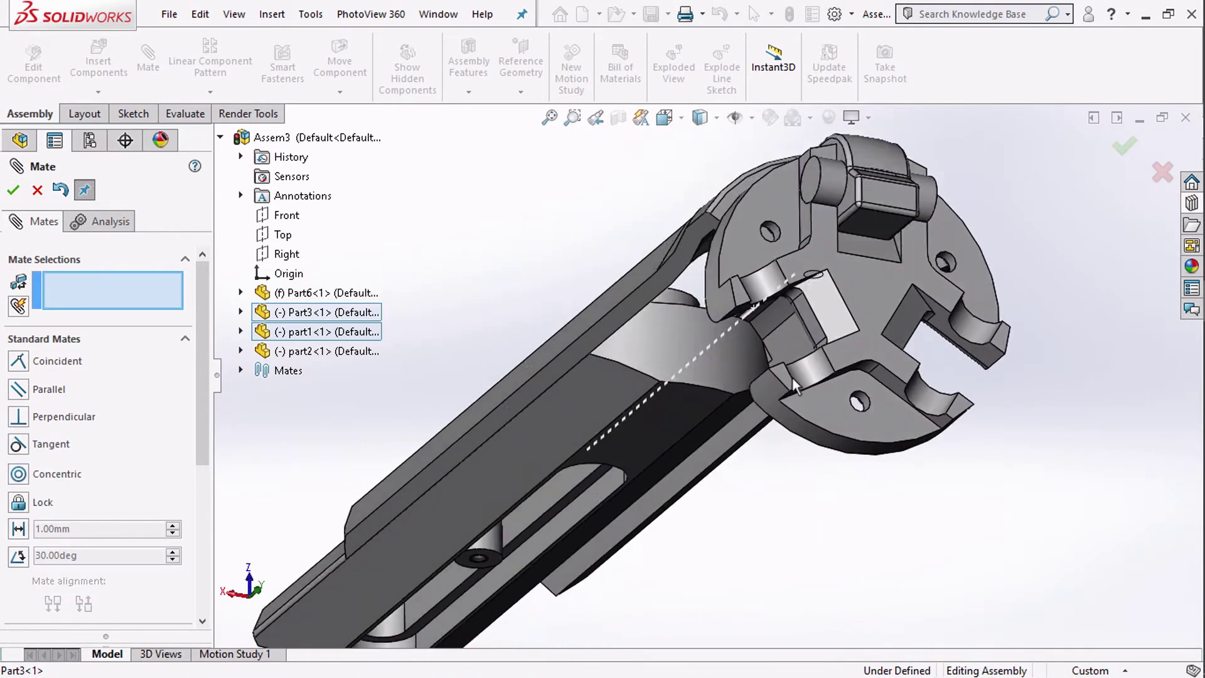
scroll(611, 356, down, 5)
middle_drag(639, 311, 797, 429)
scroll(797, 430, up, 5)
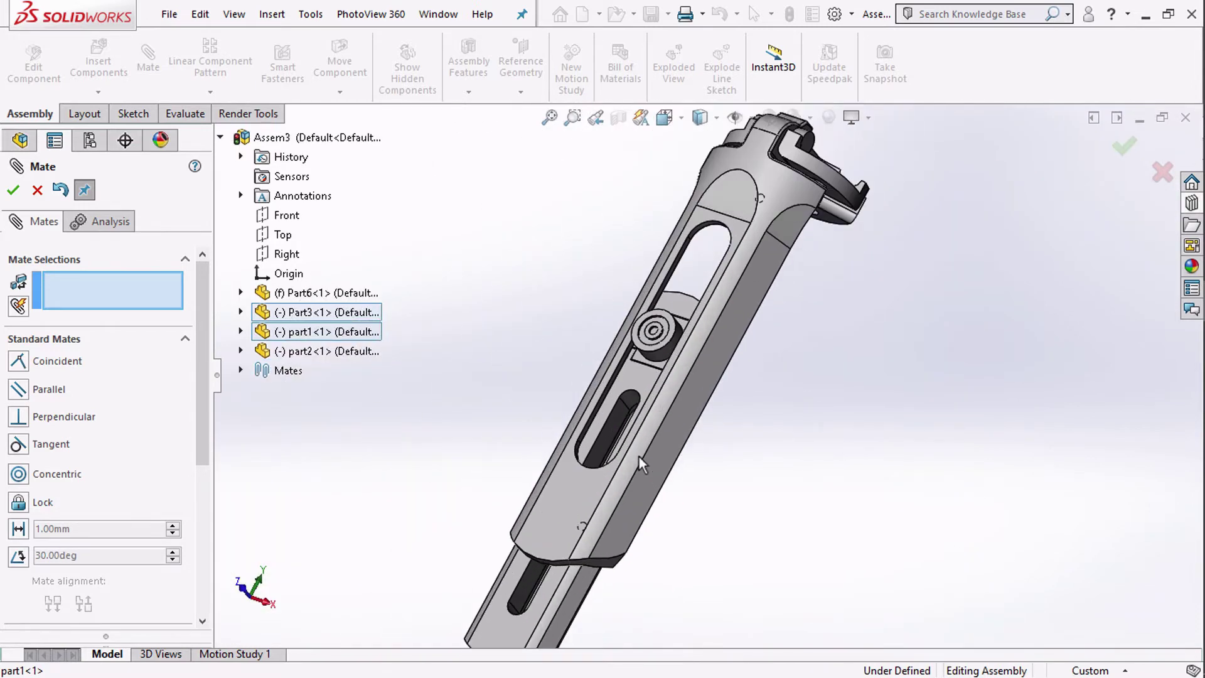
Slide part1 with part2 along the channel of Part3 and view the leg in the isometric orientation.
drag(634, 381, 698, 239)
middle_drag(613, 374, 633, 183)
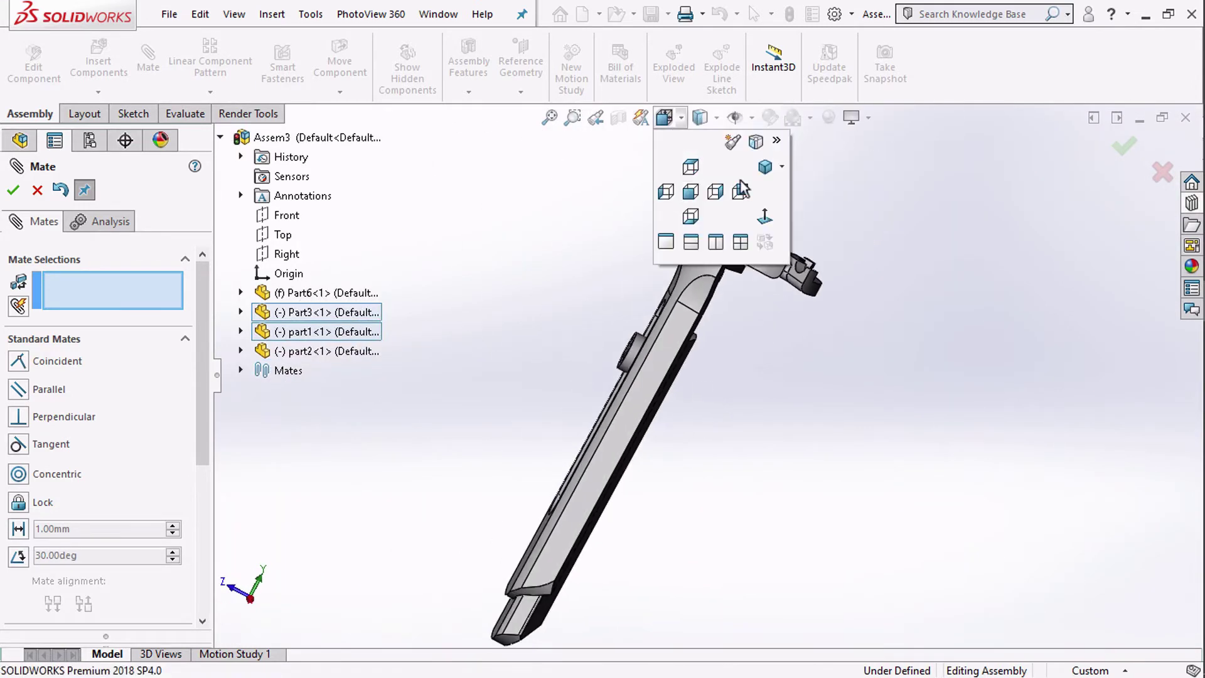
click(741, 189)
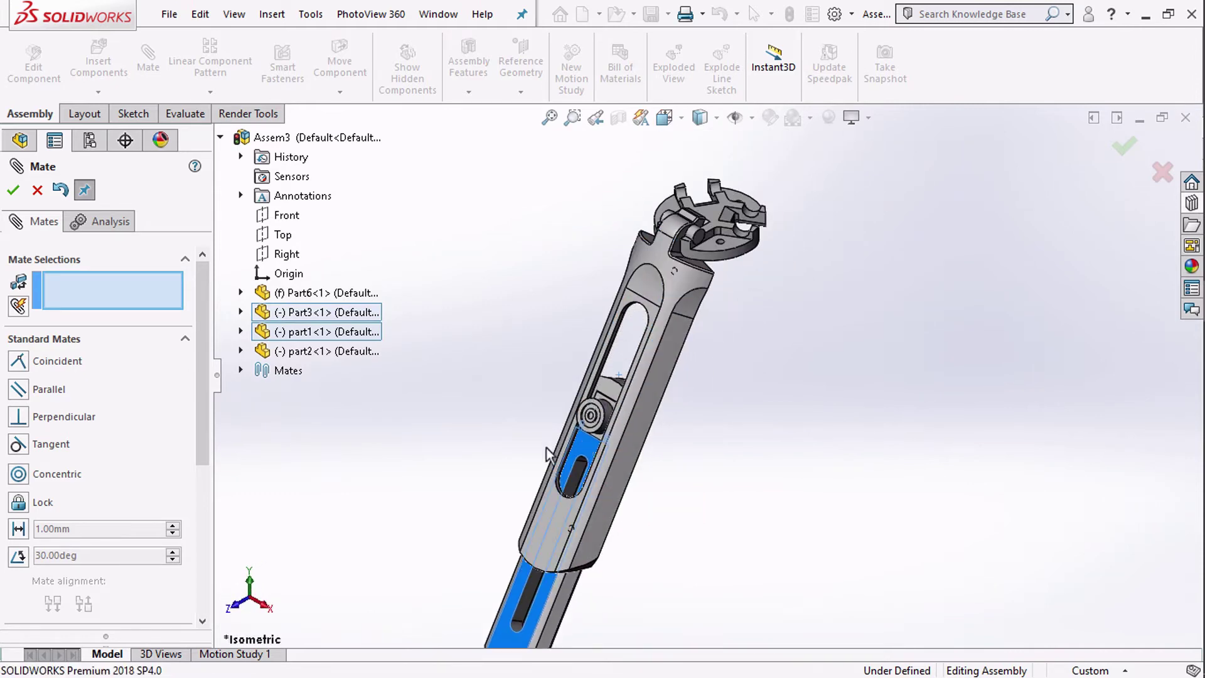
middle_drag(598, 429, 566, 423)
scroll(659, 365, down, 5)
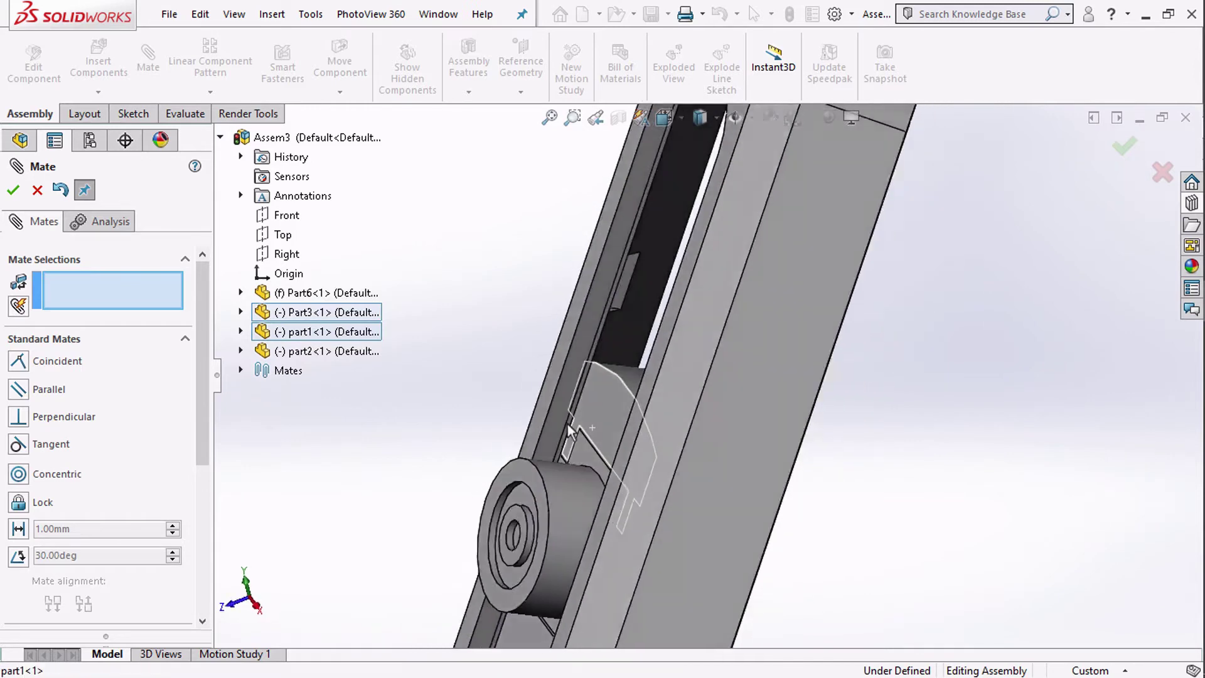
scroll(543, 370, up, 3)
click(781, 336)
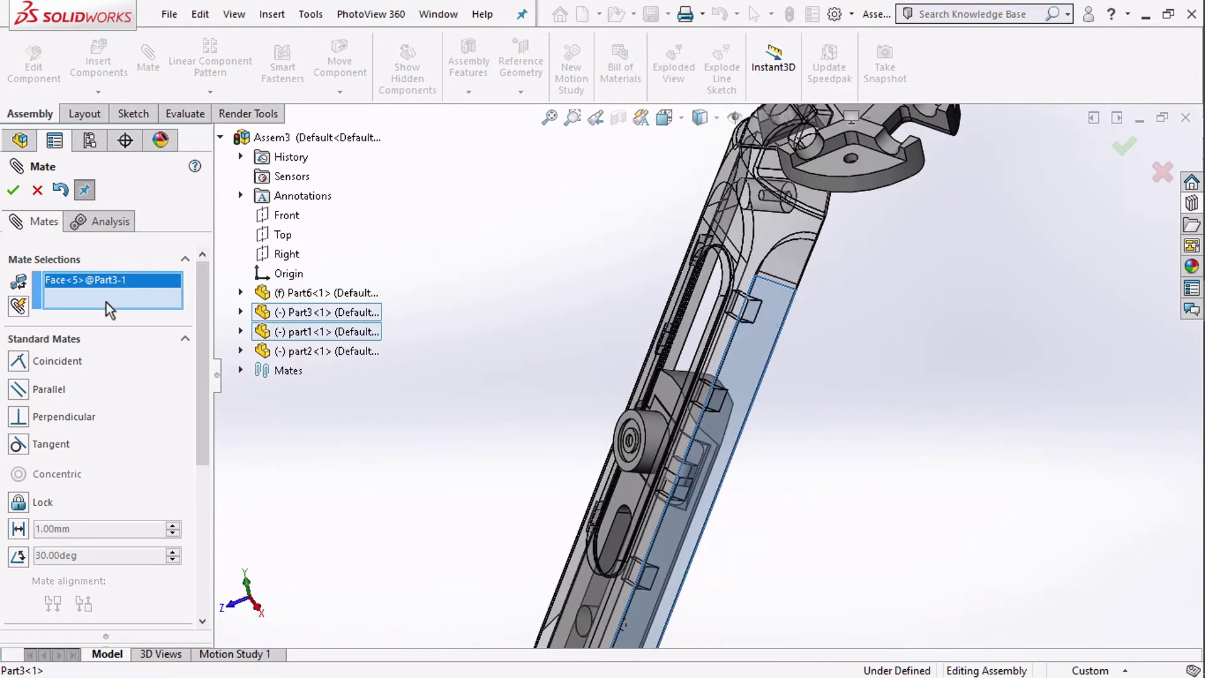
key(Delete)
click(37, 190)
Make the Part3 leg transparent to reveal part1 and part2 inside it.
click(746, 382)
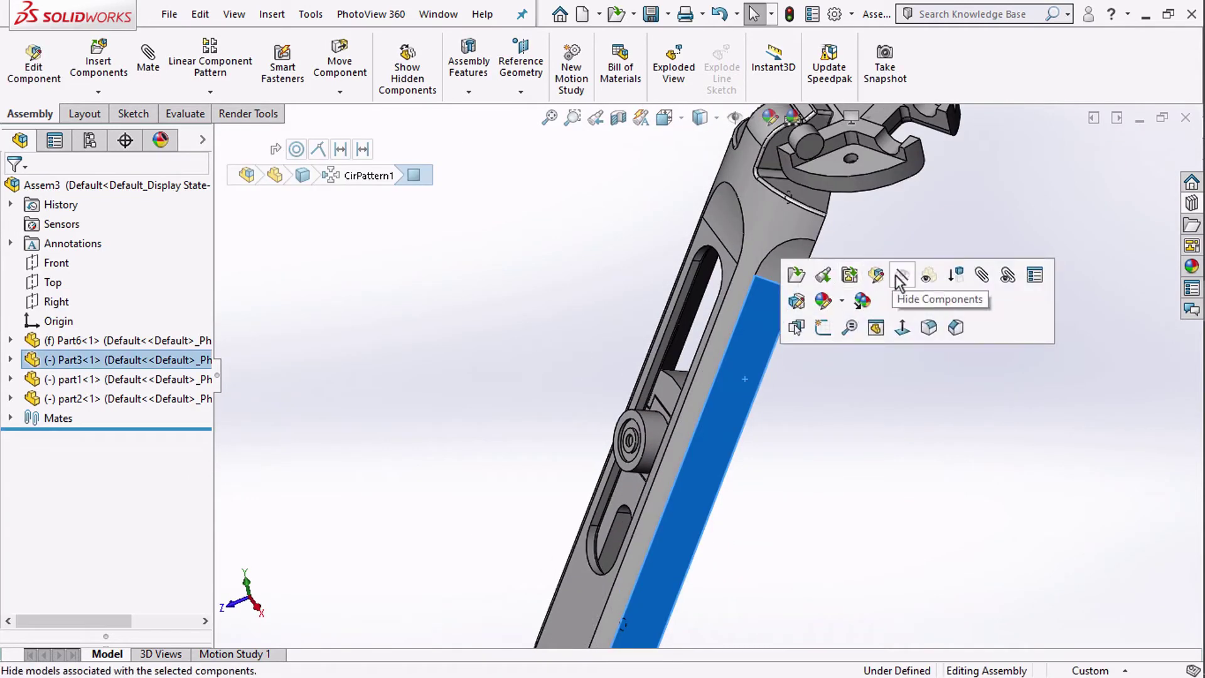
click(940, 275)
middle_drag(751, 424, 683, 413)
scroll(684, 413, down, 3)
Slide part1 up and down inside the transparent Part3 and examine part2's side catches against the leg's notches.
drag(677, 371, 766, 191)
scroll(730, 261, down, 1)
scroll(737, 236, down, 1)
drag(728, 233, 753, 182)
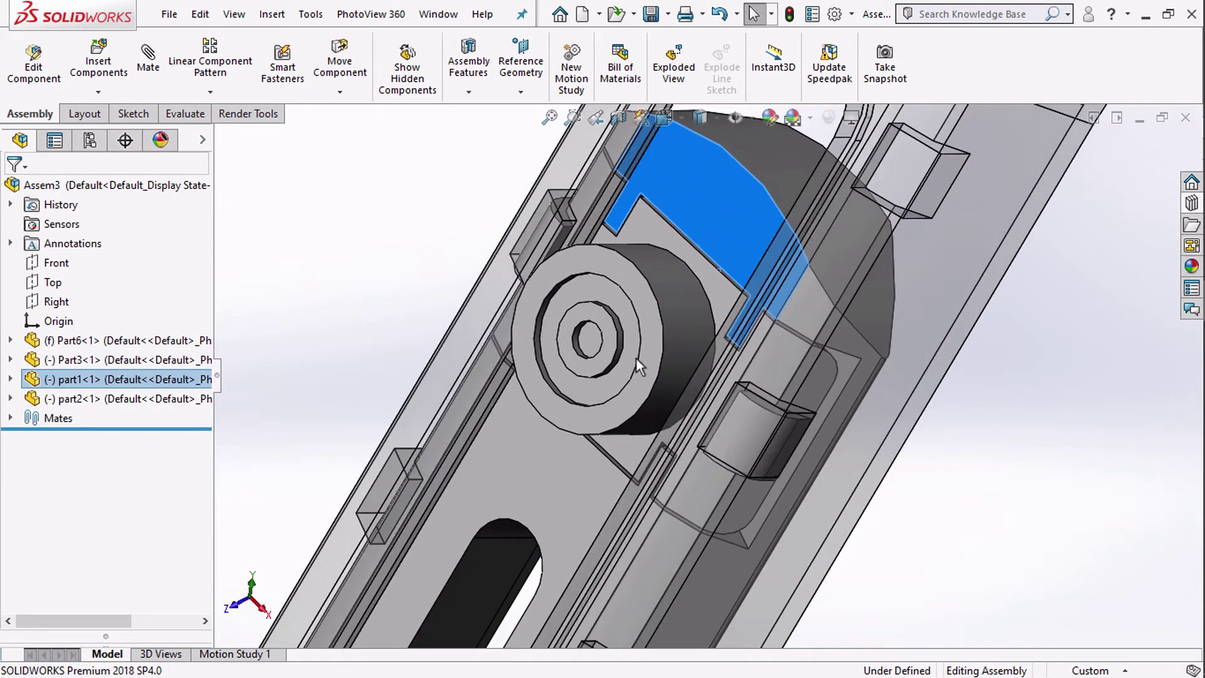
drag(581, 442, 605, 361)
scroll(702, 448, down, 1)
mouse_move(702, 448)
middle_down()
mouse_move(735, 409)
mouse_move(694, 431)
middle_up()
scroll(708, 393, up, 4)
click(532, 368)
scroll(534, 374, up, 5)
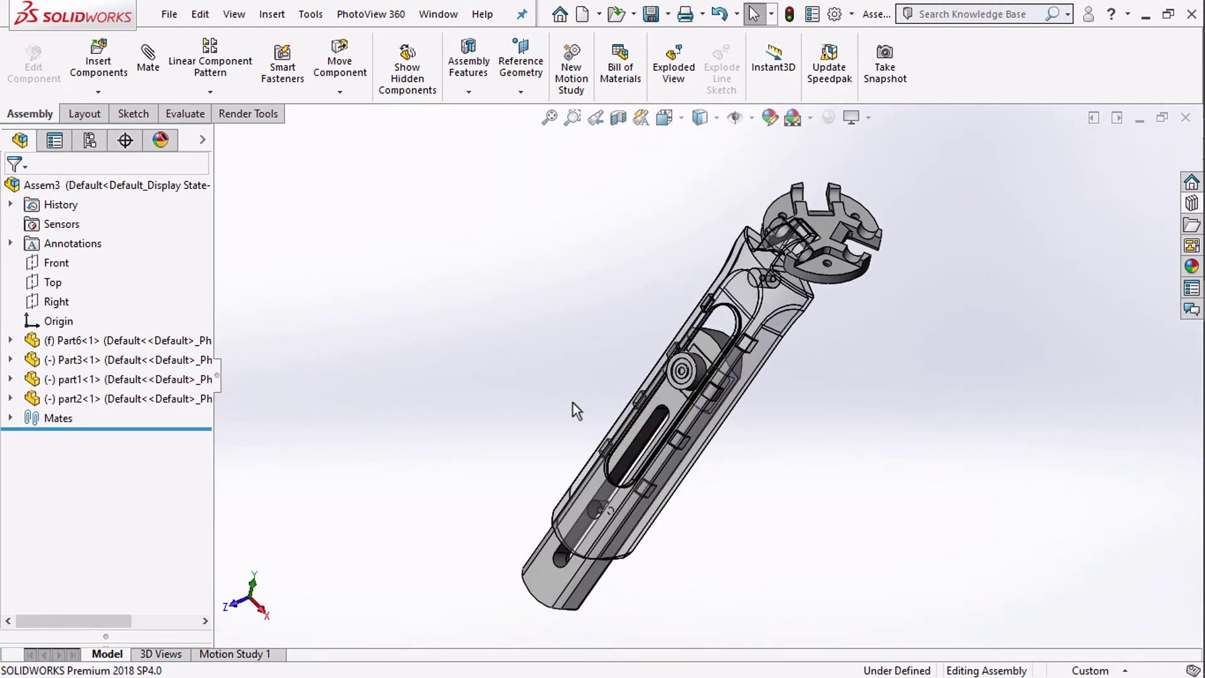
scroll(691, 412, down, 6)
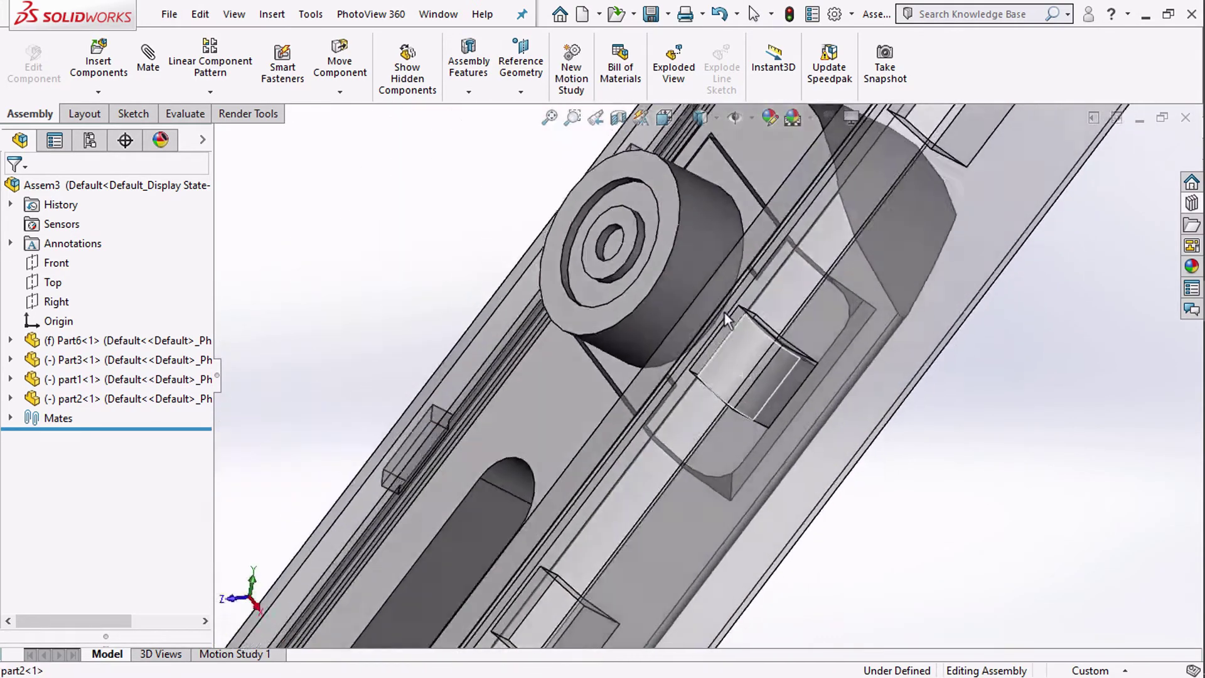
scroll(766, 380, up, 6)
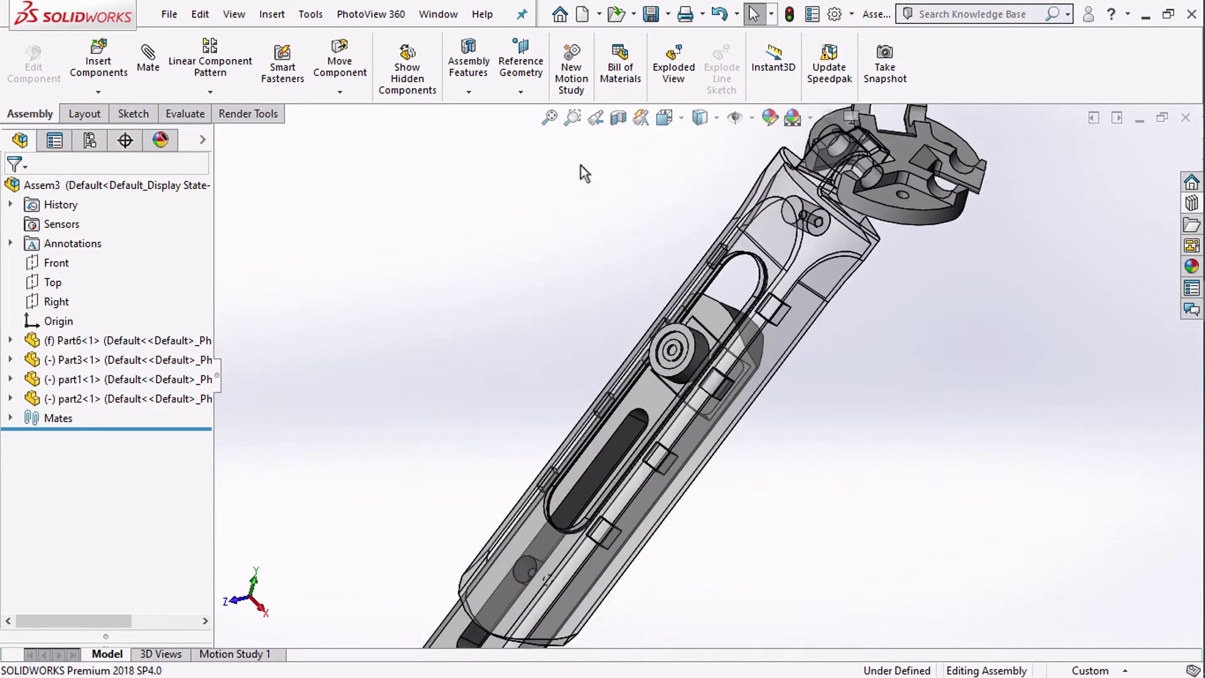
Turn off the transparency of the Part3 leg so that it displays solid again.
scroll(688, 375, down, 5)
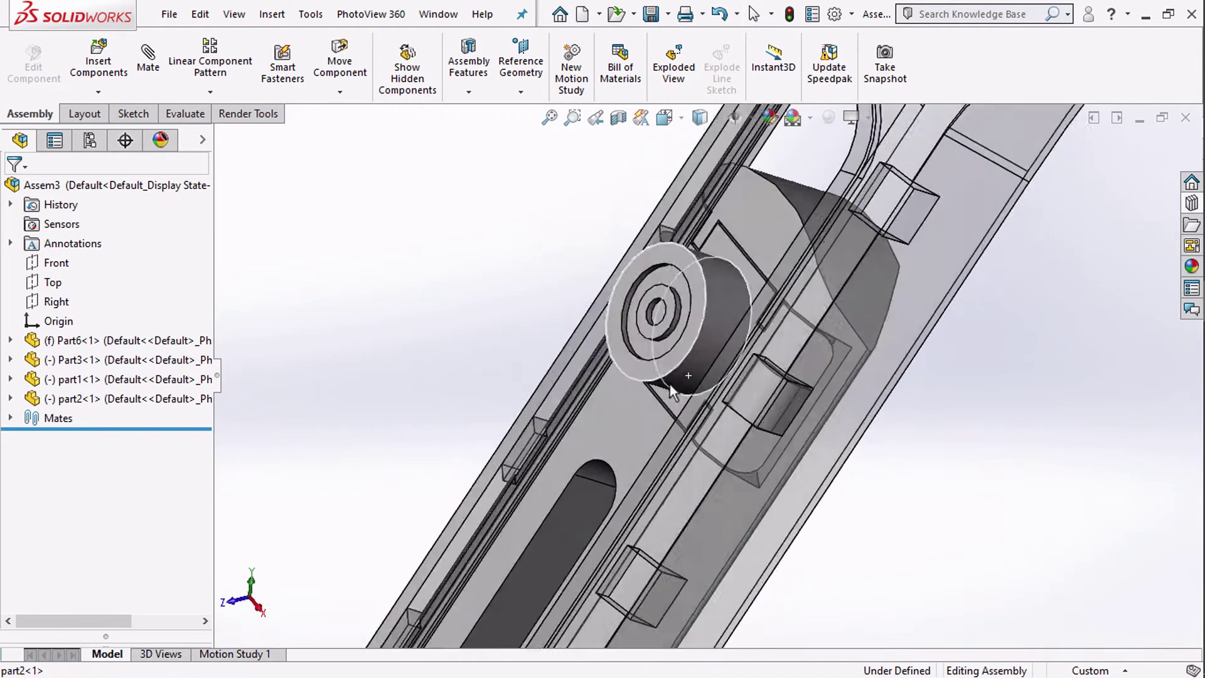
scroll(669, 384, up, 5)
right_click(781, 245)
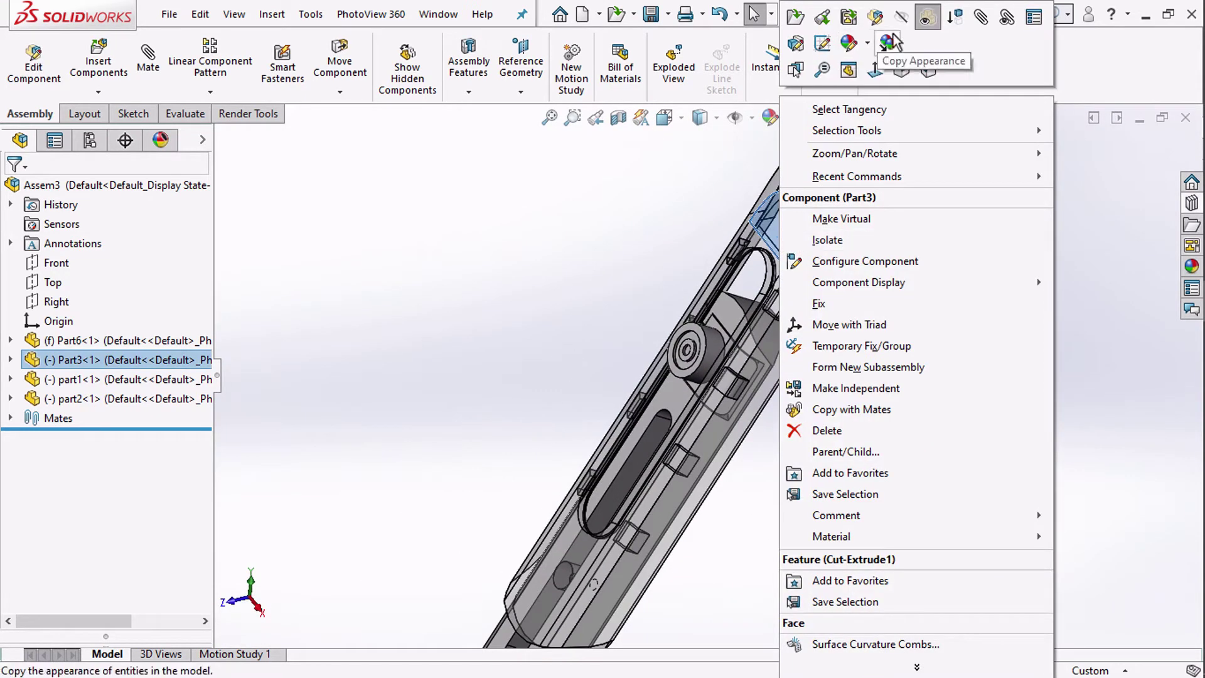
click(928, 17)
click(526, 265)
Insert part4 from the phone tripod folder and place it beside the Part3 leg.
middle_drag(526, 265, 377, 279)
scroll(378, 279, up, 4)
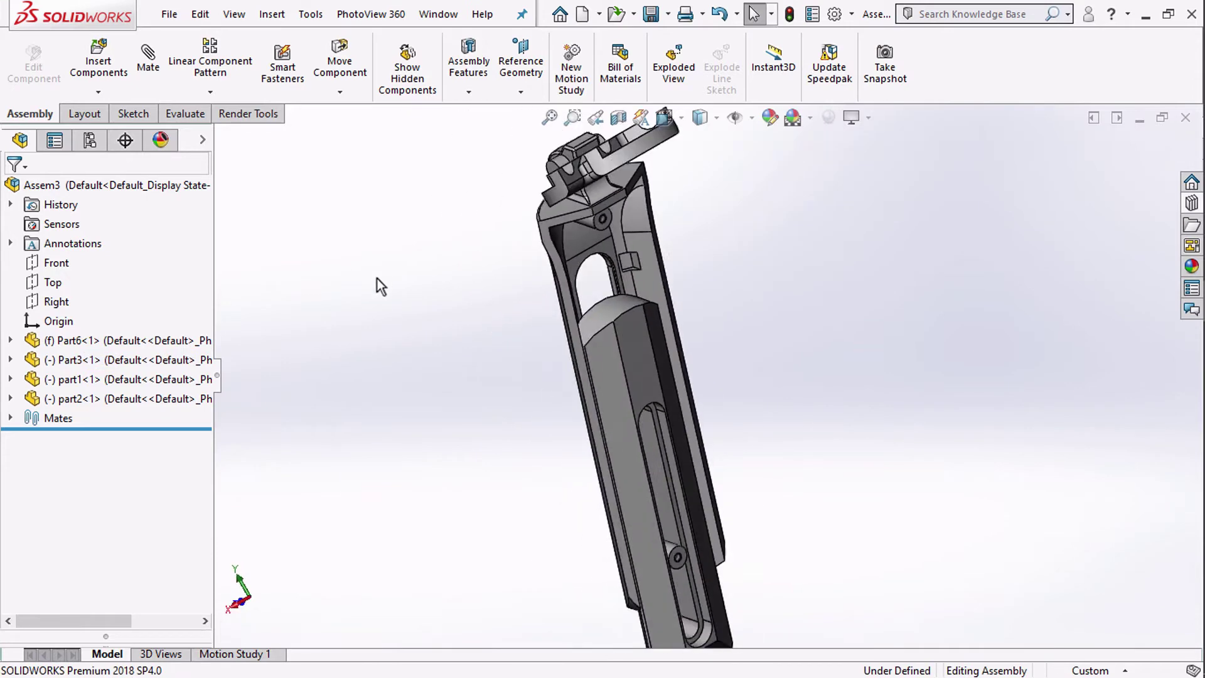
click(100, 69)
click(182, 264)
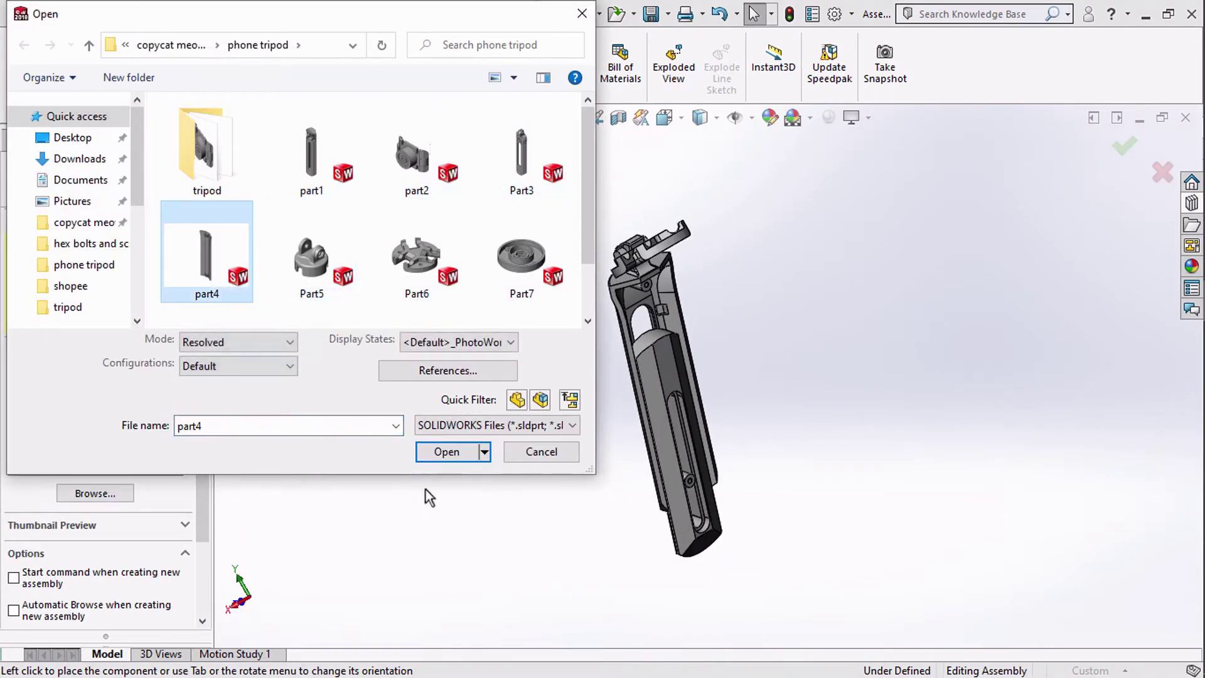
click(447, 479)
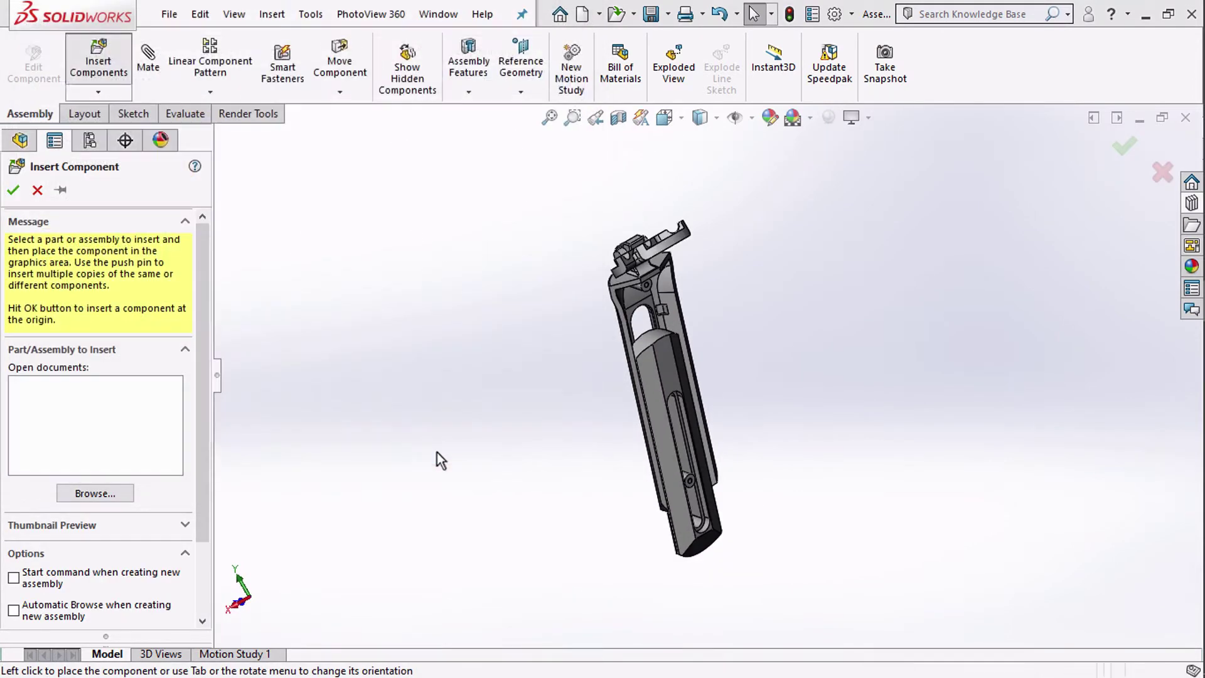
click(234, 168)
Mate the end face of Part3's upper screw boss coincident with the ring face of part4's upper boss.
scroll(649, 300, down, 8)
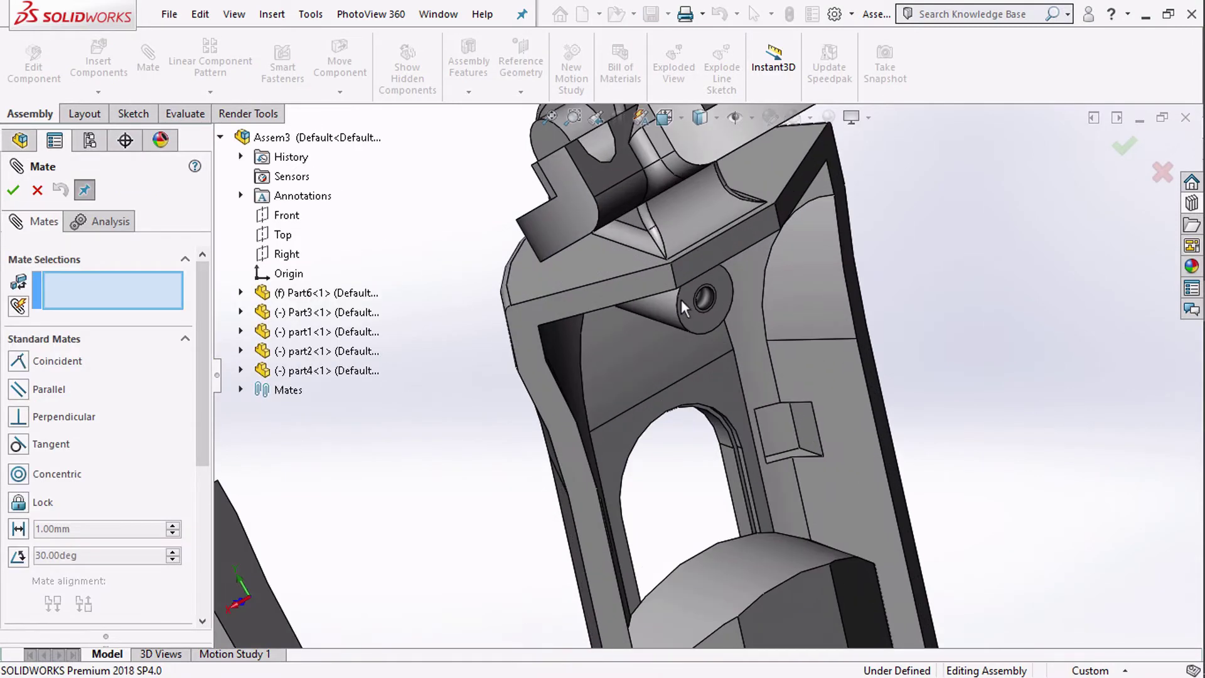
click(699, 294)
scroll(624, 384, up, 5)
middle_drag(509, 477, 606, 492)
scroll(488, 458, up, 6)
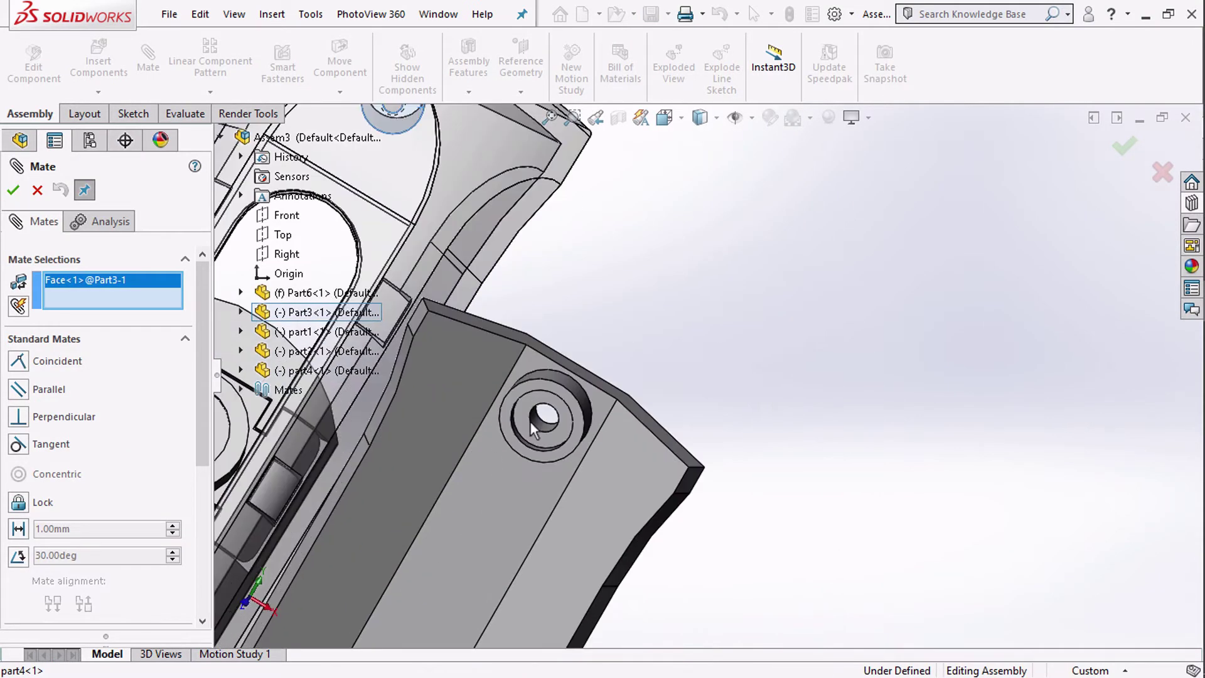
click(561, 382)
scroll(579, 458, up, 3)
click(501, 447)
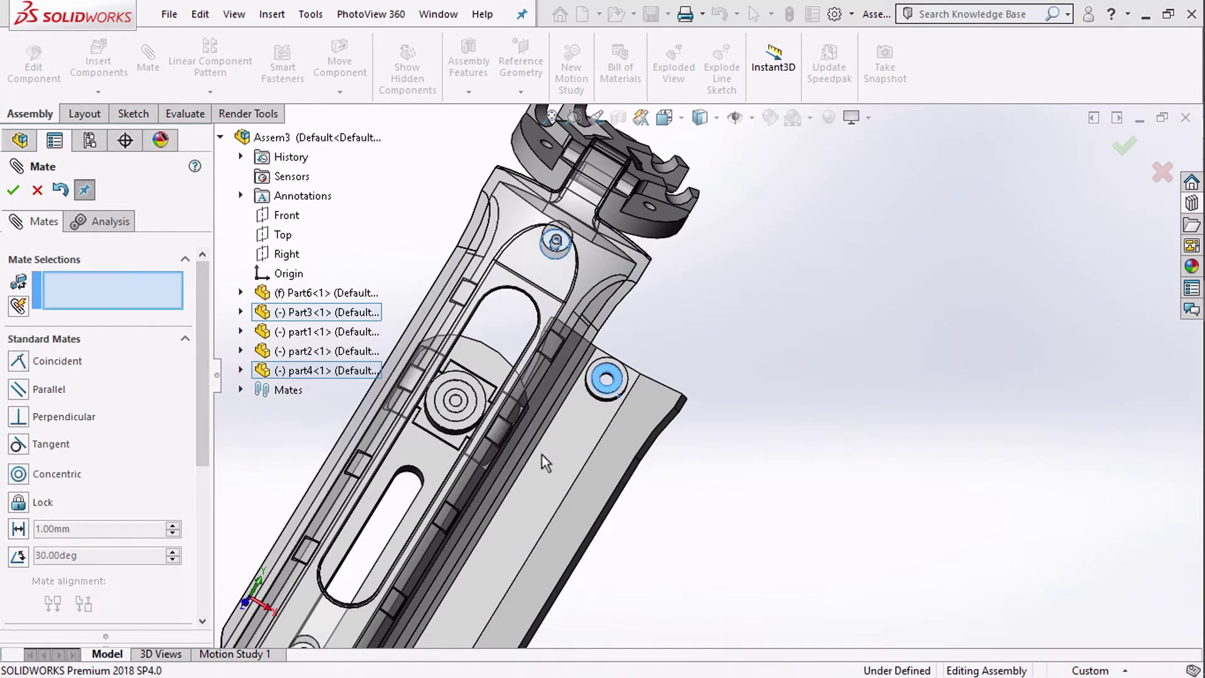
Add a concentric mate between part4's upper boss and Part3's upper screw boss.
scroll(584, 383, down, 8)
middle_drag(582, 376, 515, 295)
click(604, 359)
scroll(593, 352, up, 3)
scroll(630, 254, down, 4)
click(630, 255)
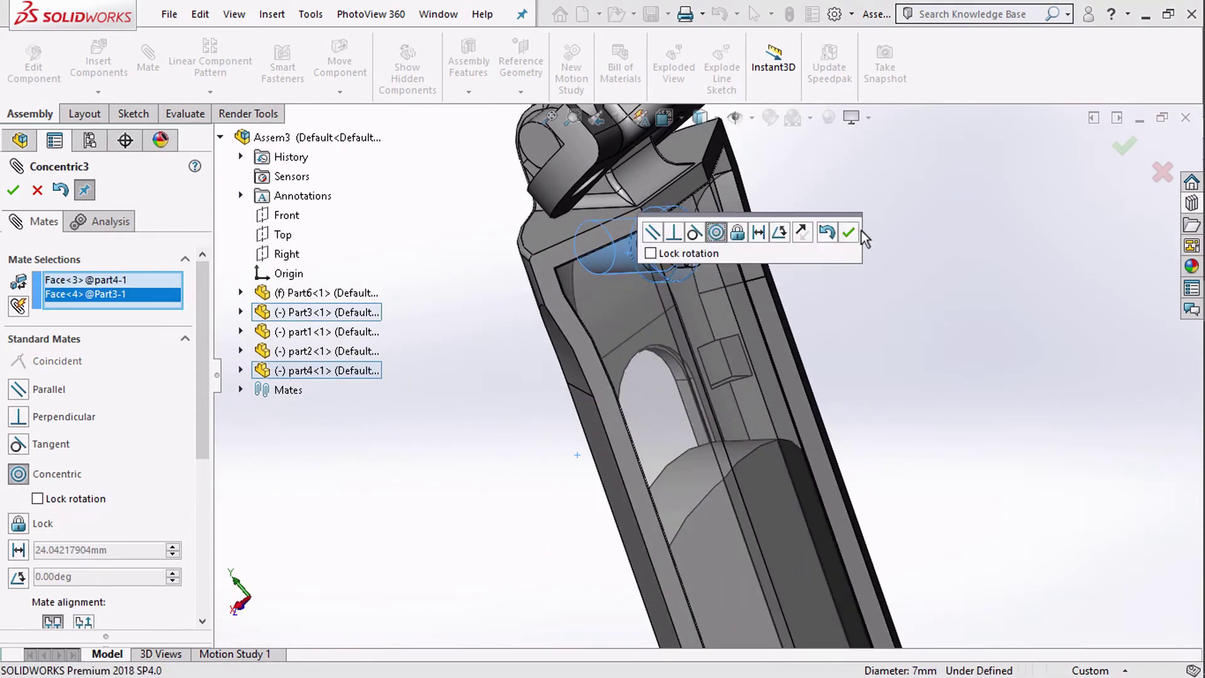
click(863, 238)
Swing part4 sideways about its upper boss to expose Part3's lower screw boss.
scroll(677, 321, down, 4)
scroll(702, 329, down, 5)
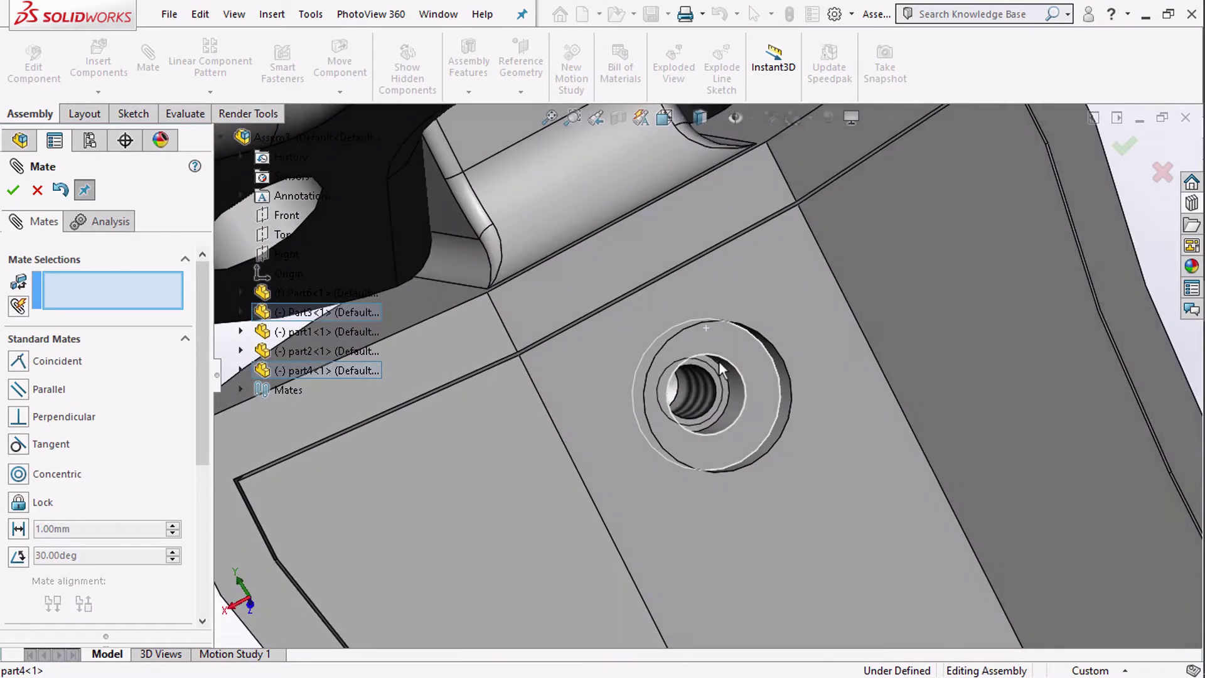
scroll(722, 402, up, 6)
scroll(754, 477, down, 5)
middle_drag(777, 519, 672, 188)
click(664, 117)
click(690, 217)
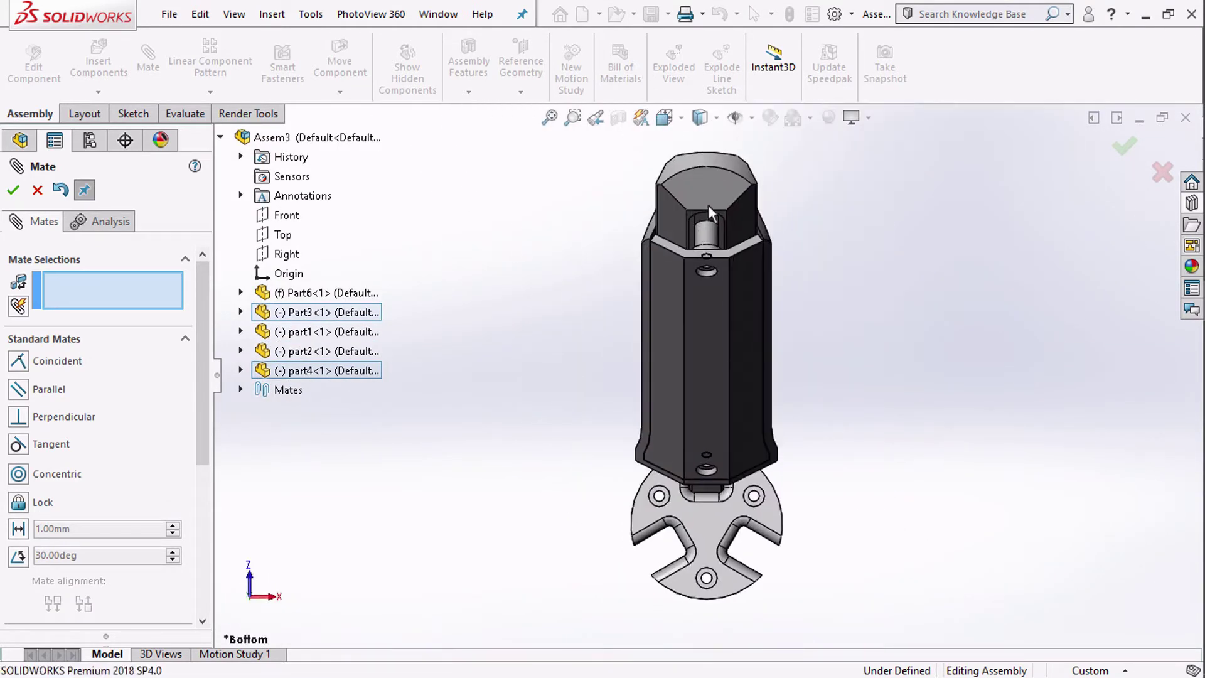
drag(679, 360, 503, 242)
Mate part4's lower boss concentric with Part3's lower screw boss and finish mating.
middle_drag(503, 241, 552, 270)
scroll(654, 292, up, 1)
scroll(654, 292, down, 4)
click(752, 314)
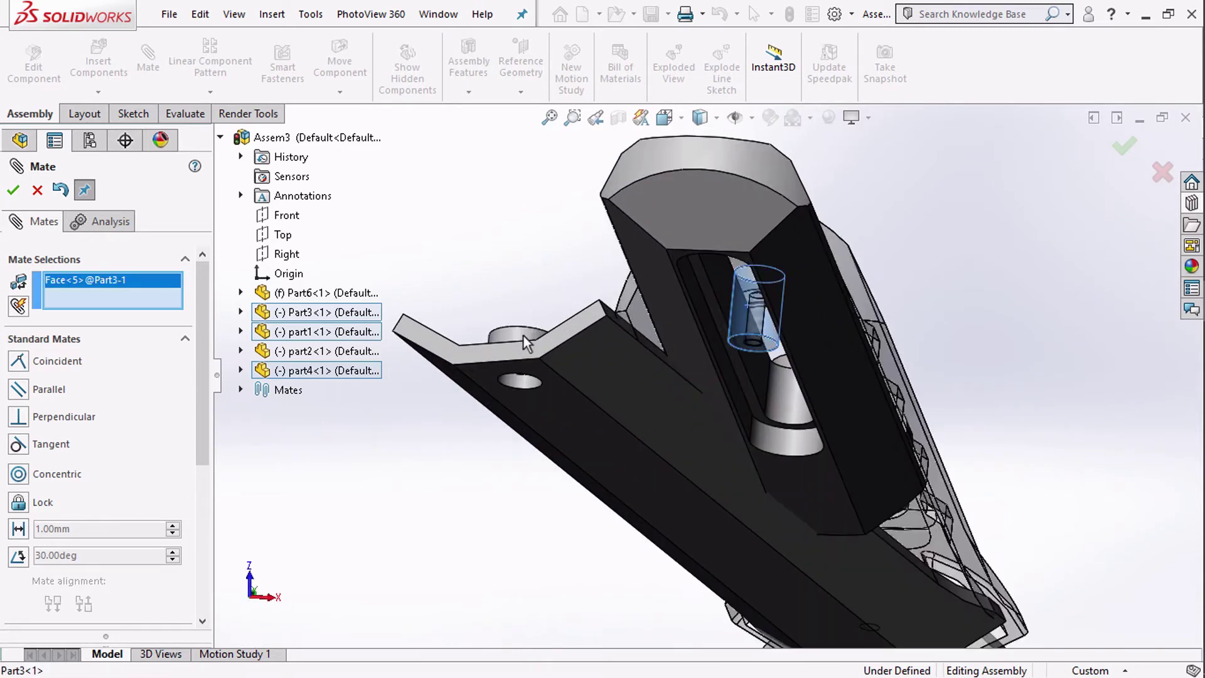
click(523, 339)
click(12, 190)
click(10, 190)
Swing the Part3 leg about the hub hinge until it hangs vertically, using the right view.
scroll(665, 213, up, 1)
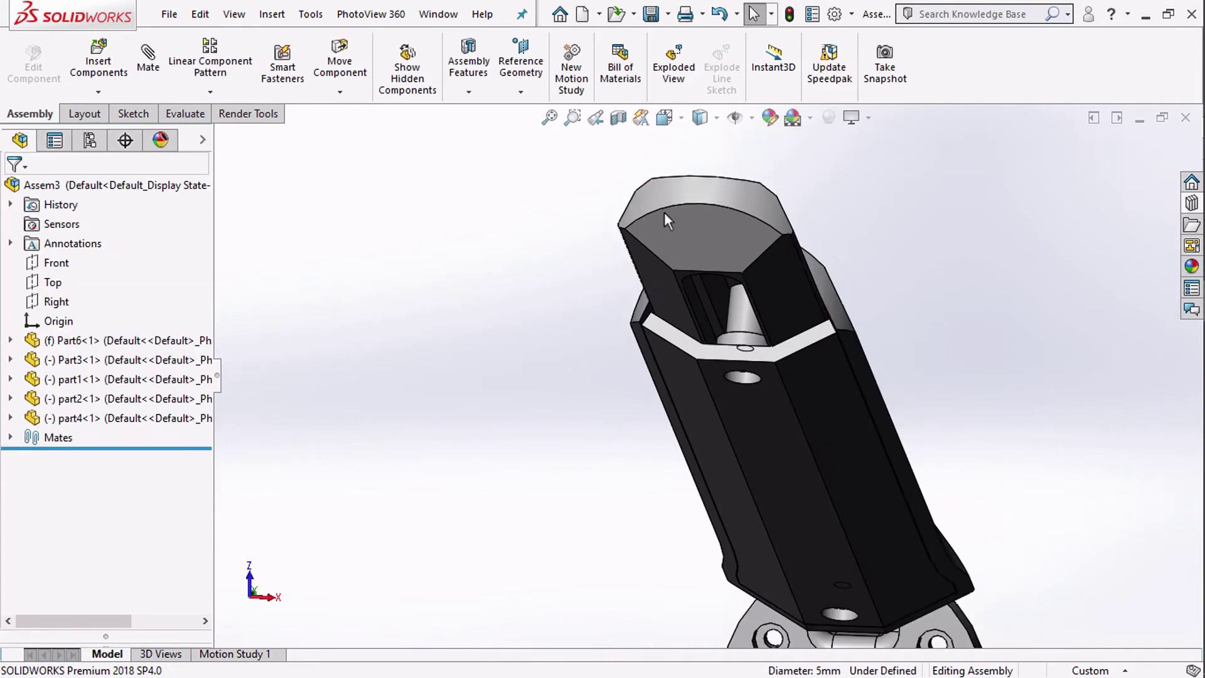
click(727, 375)
scroll(675, 529, up, 3)
click(665, 117)
click(713, 187)
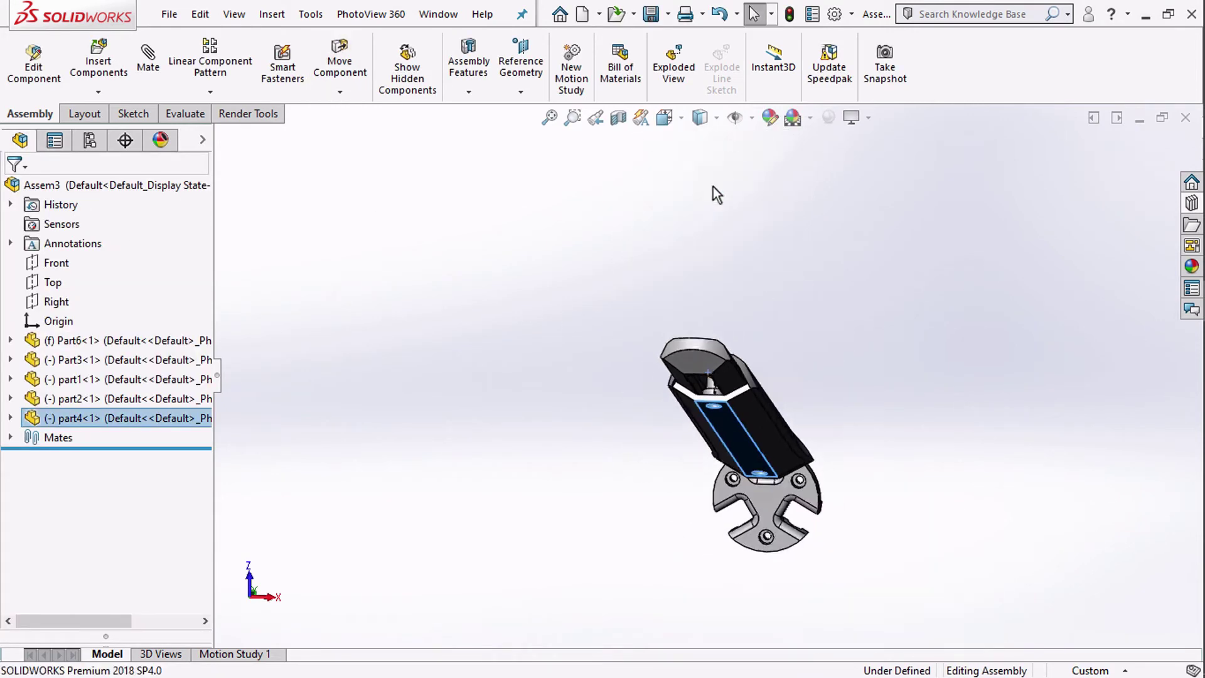
drag(704, 389, 820, 414)
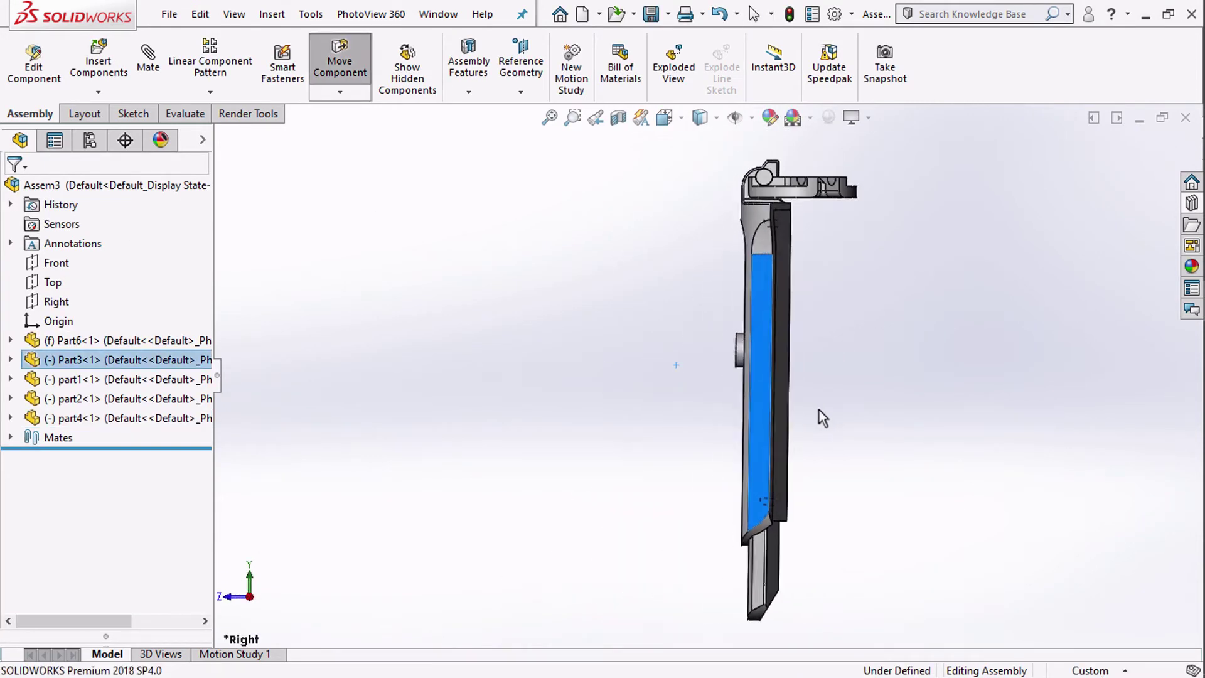
Examine the leg closed by part4 from several angles and from the front.
mouse_move(664, 374)
middle_down()
mouse_move(727, 387)
mouse_move(665, 370)
middle_up()
scroll(699, 377, down, 3)
scroll(675, 370, up, 4)
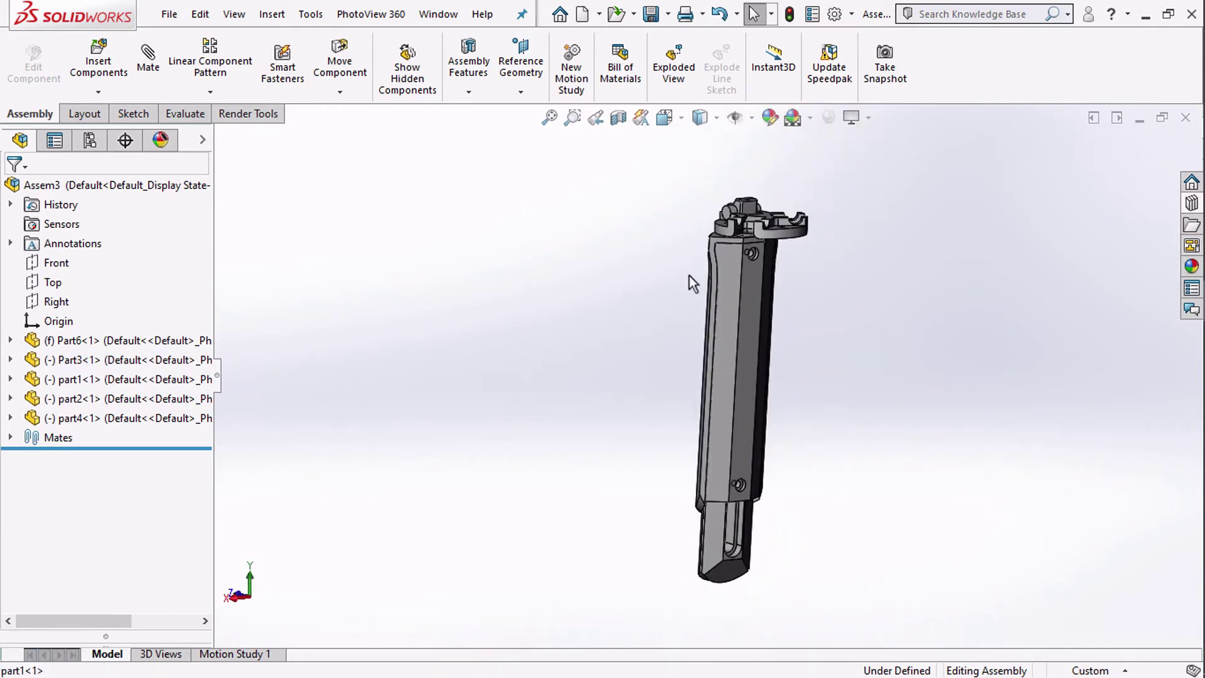
scroll(689, 264, down, 4)
middle_drag(735, 264, 703, 362)
drag(703, 361, 628, 295)
click(665, 118)
click(693, 190)
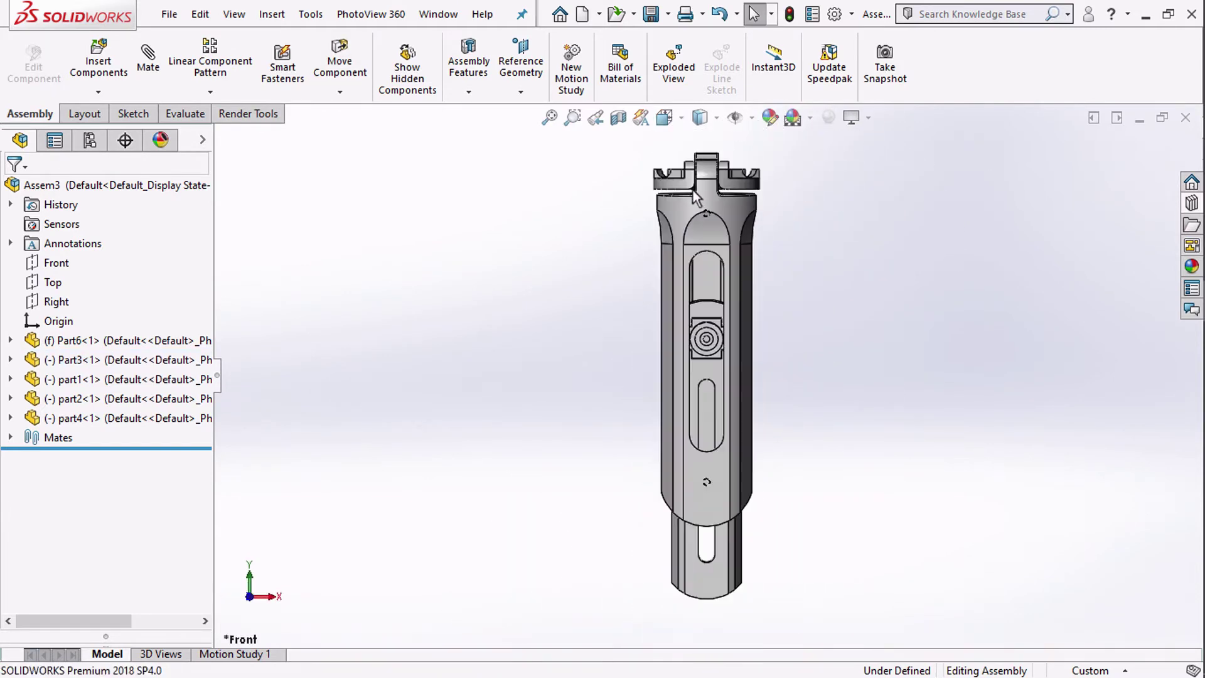
Slide part1 with part2 upward inside the closed leg.
scroll(698, 261, down, 4)
key(Escape)
scroll(714, 228, up, 4)
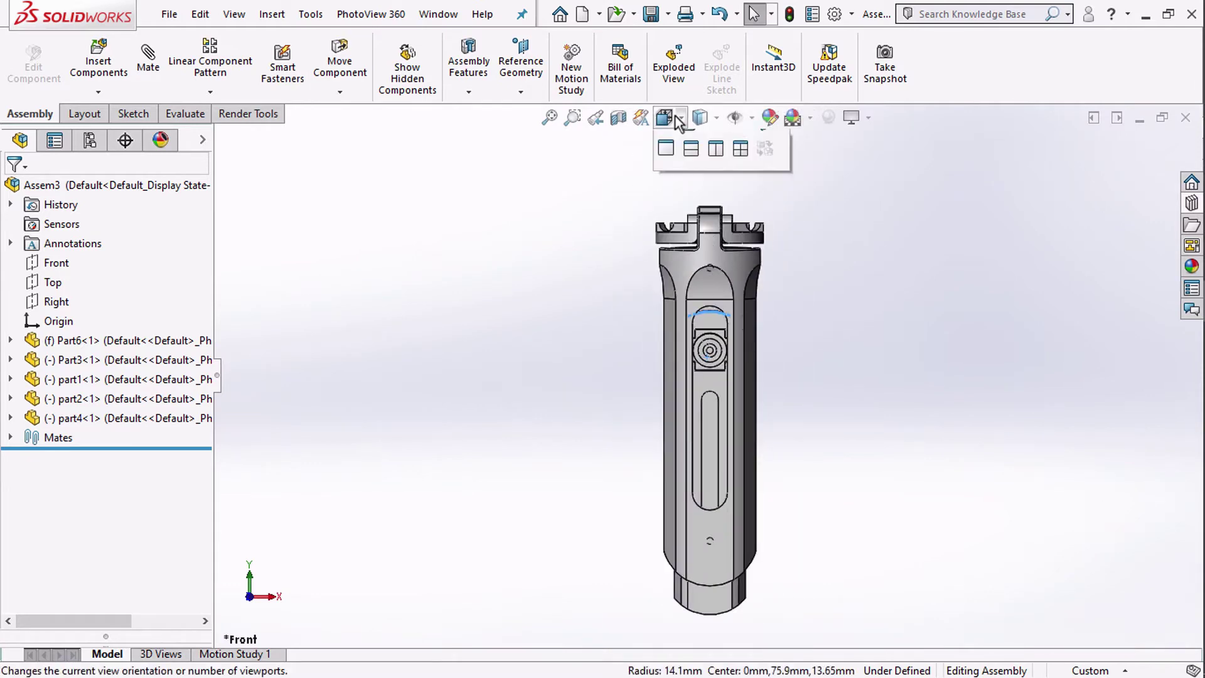
Section the assembly along the Right plane and show it in the right view.
click(716, 190)
click(618, 117)
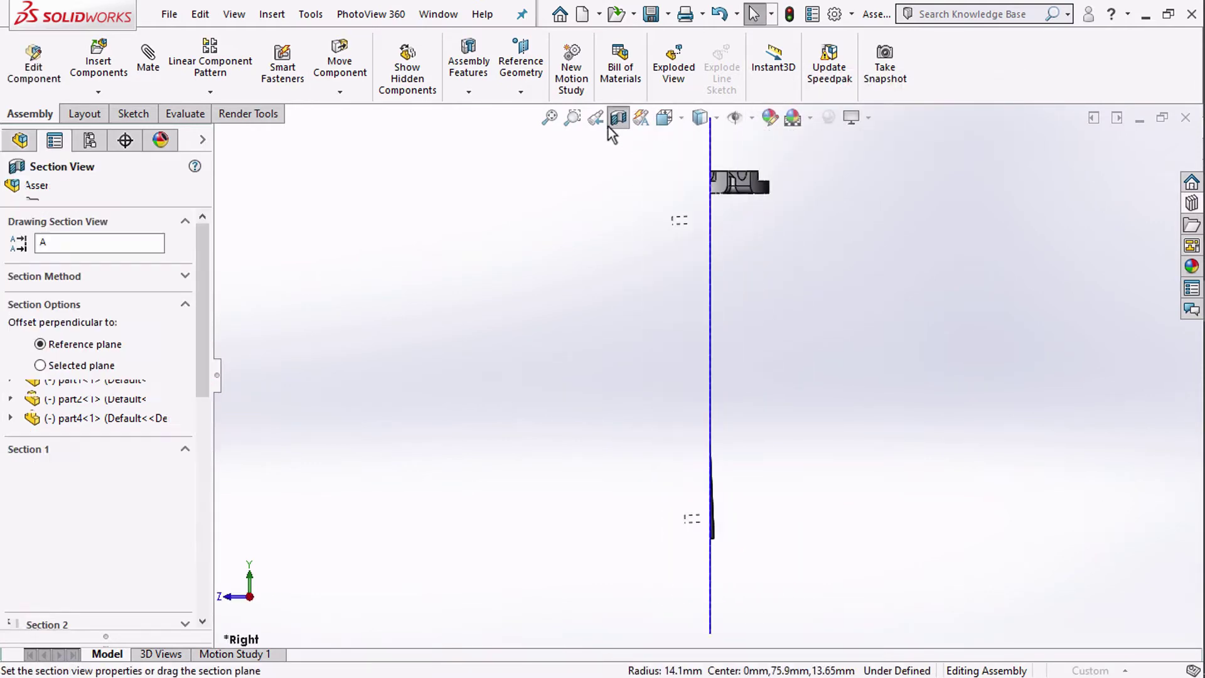
click(93, 468)
click(15, 192)
Swing the sectioned leg slightly about the hub and examine how part1, part2 and part4 fit together.
scroll(731, 300, down, 4)
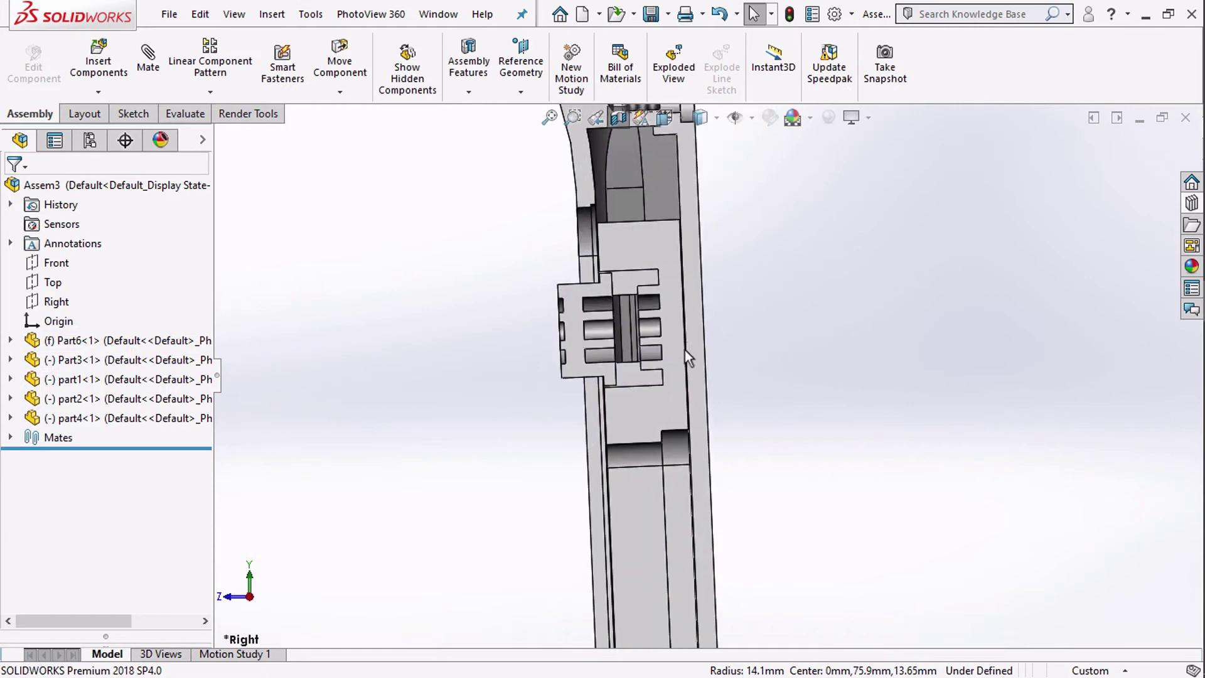
scroll(706, 392, up, 1)
drag(653, 395, 571, 365)
drag(708, 424, 630, 406)
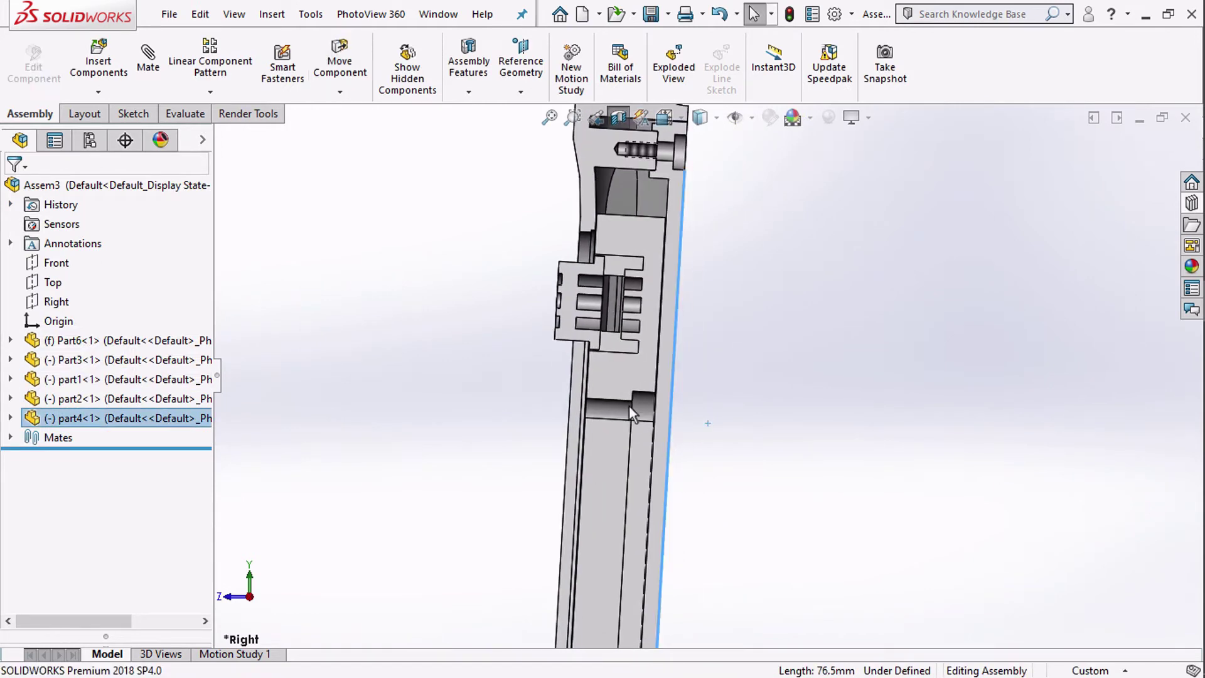
middle_drag(633, 414, 722, 507)
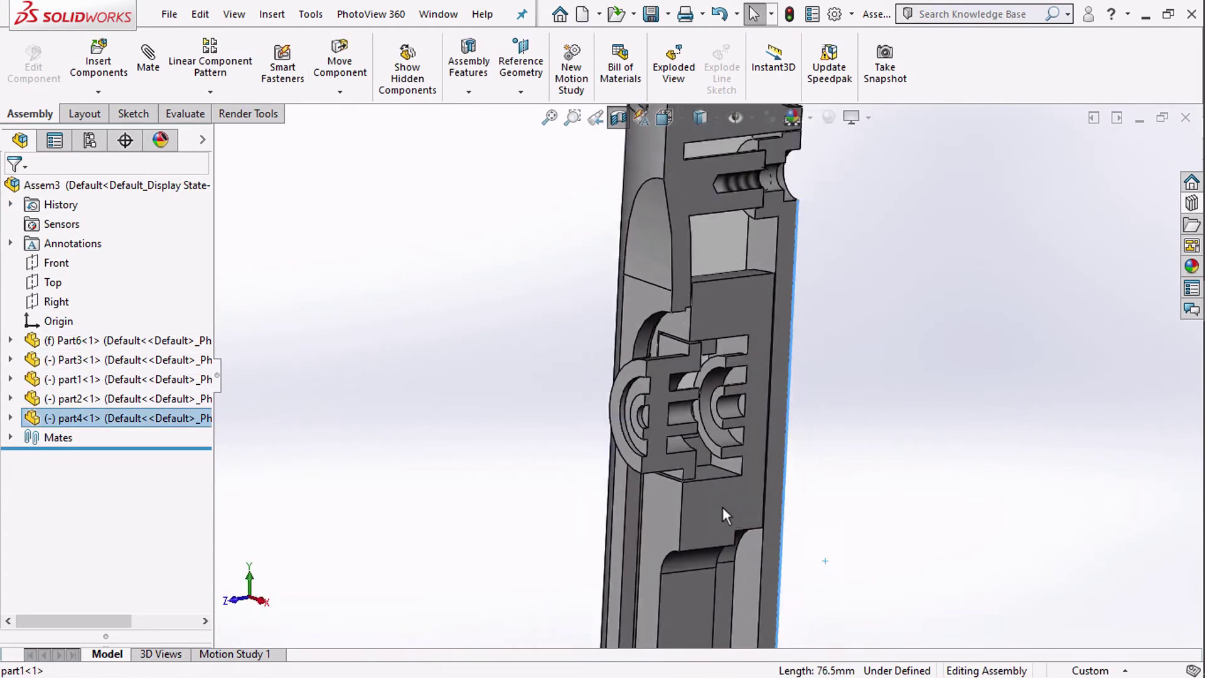
scroll(691, 536, up, 4)
Slide part1 down and up inside the sectioned leg and inspect the lower screw boss between Part3 and part4.
drag(709, 408, 703, 521)
scroll(681, 479, up, 1)
drag(752, 170, 752, 323)
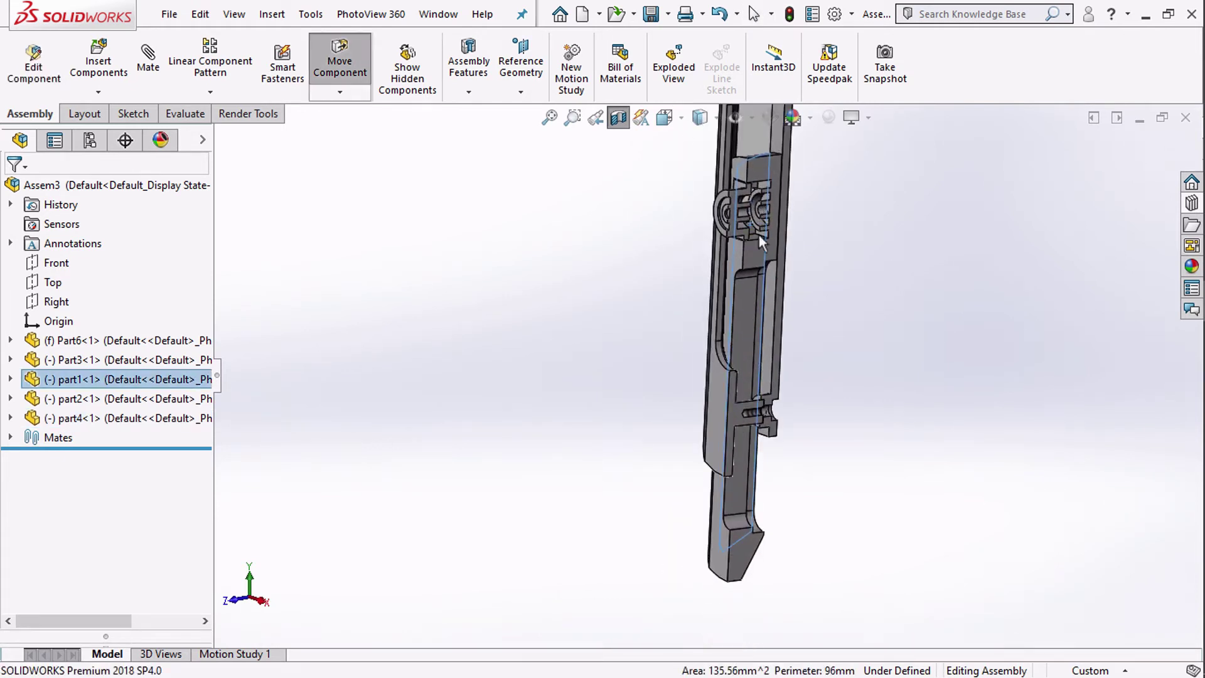
drag(741, 345, 755, 156)
ctrl+middle_drag(754, 154, 733, 293)
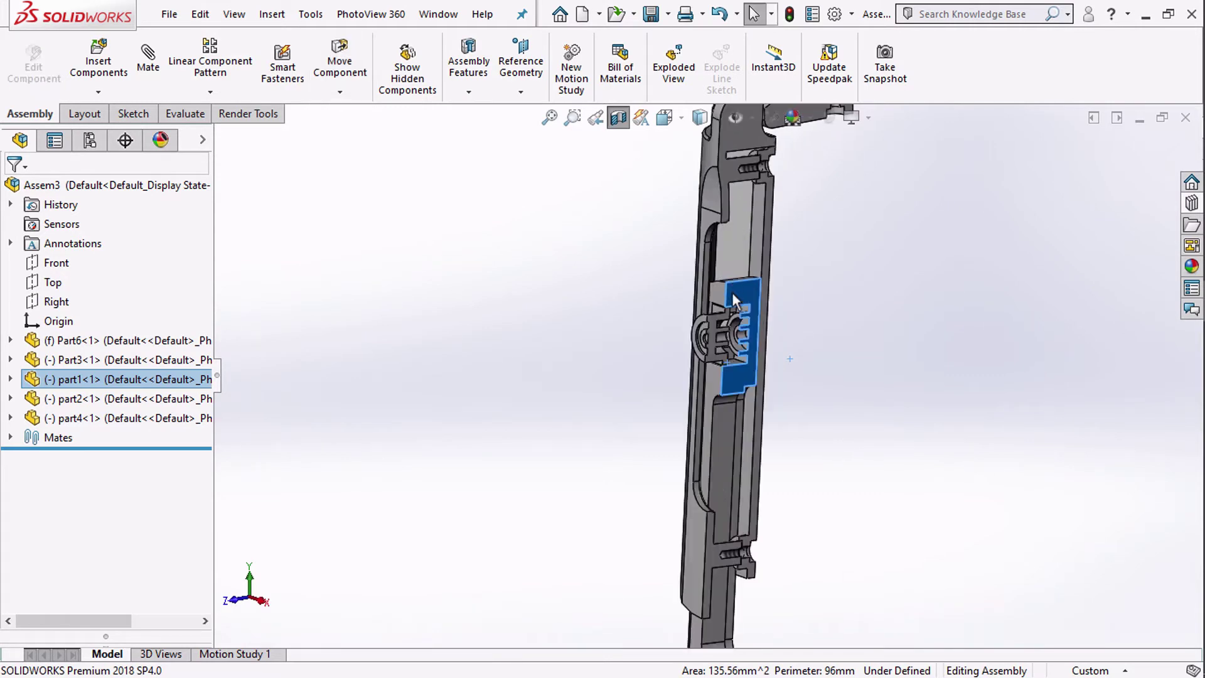
drag(727, 193, 728, 175)
scroll(724, 394, down, 8)
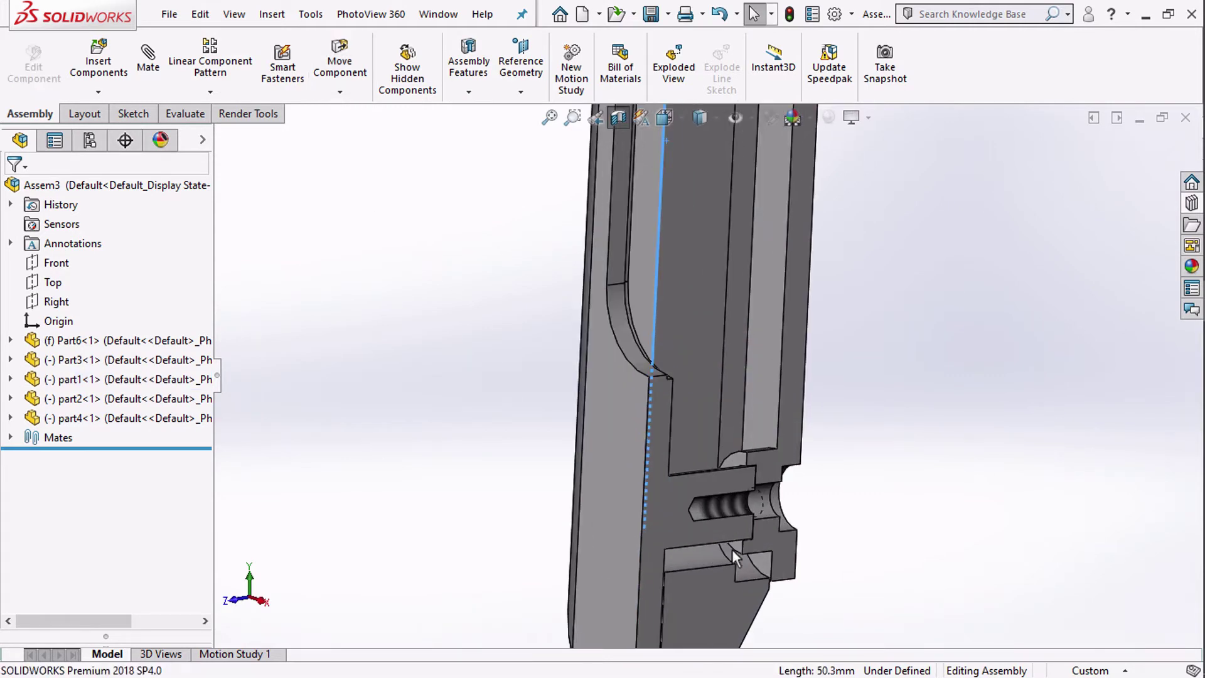
mouse_move(648, 518)
mouse_down()
mouse_move(658, 456)
mouse_move(651, 516)
mouse_up()
scroll(646, 477, up, 8)
Turn off the section view and show the whole leg in the isometric orientation.
click(609, 340)
click(620, 117)
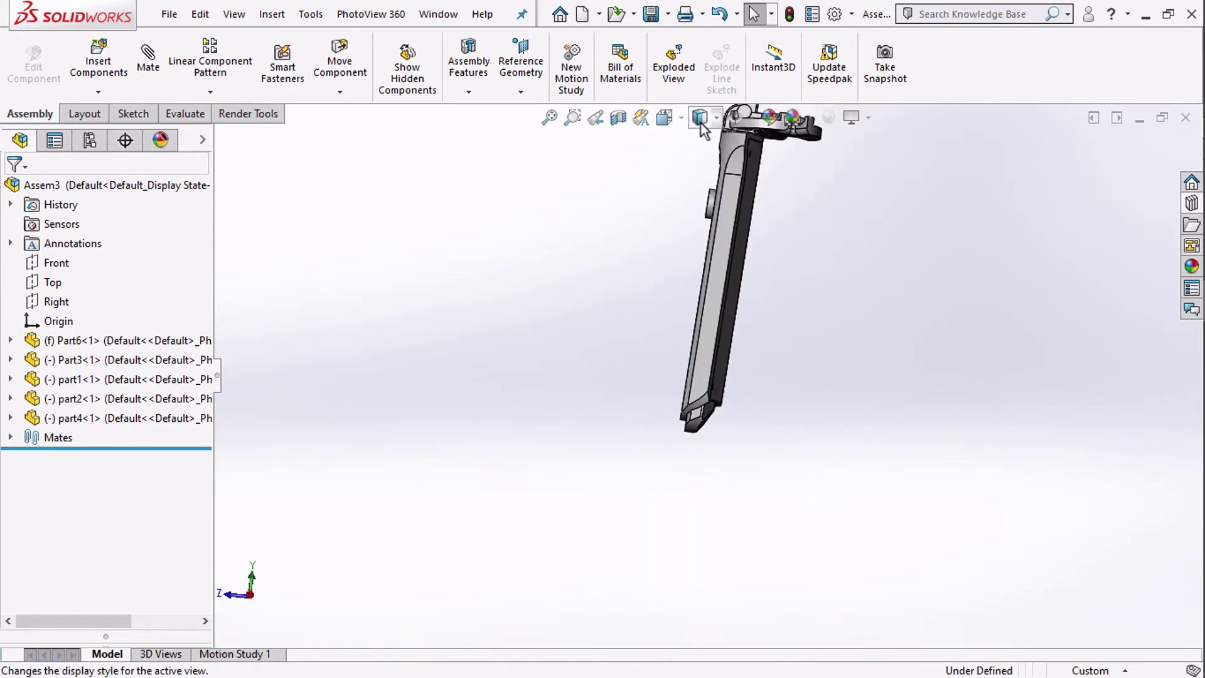
click(765, 167)
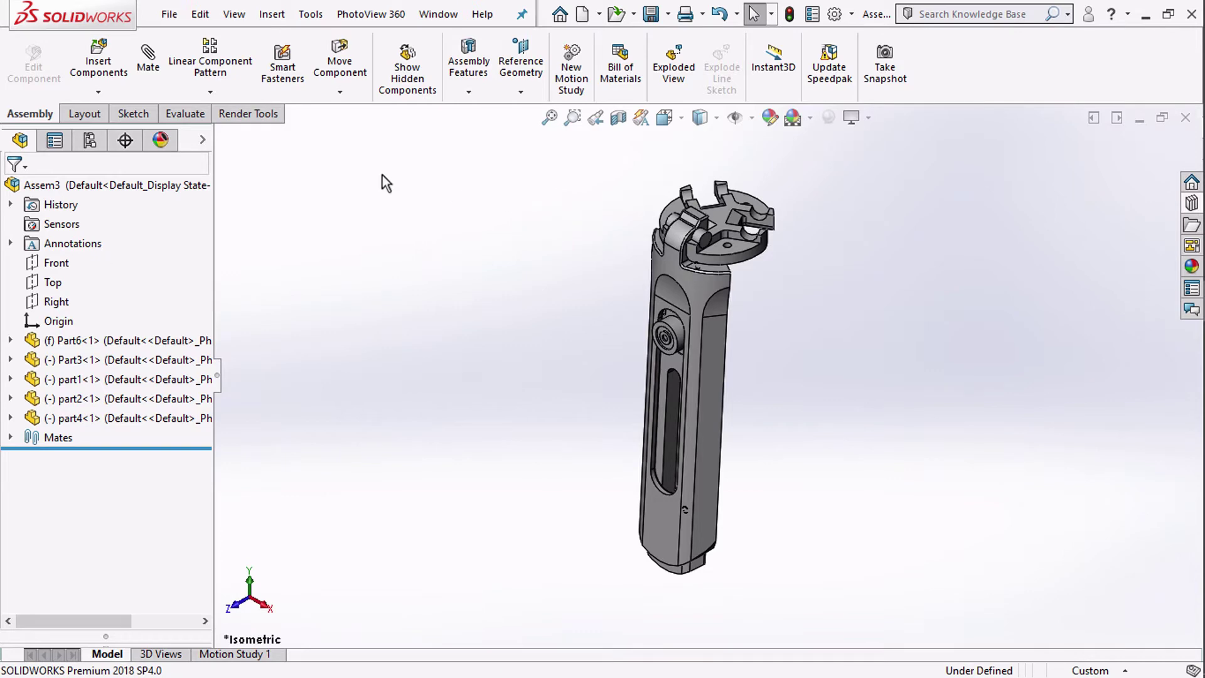
Start a circular component pattern using the outer round face of hub Part6 as its axis.
click(209, 92)
click(245, 133)
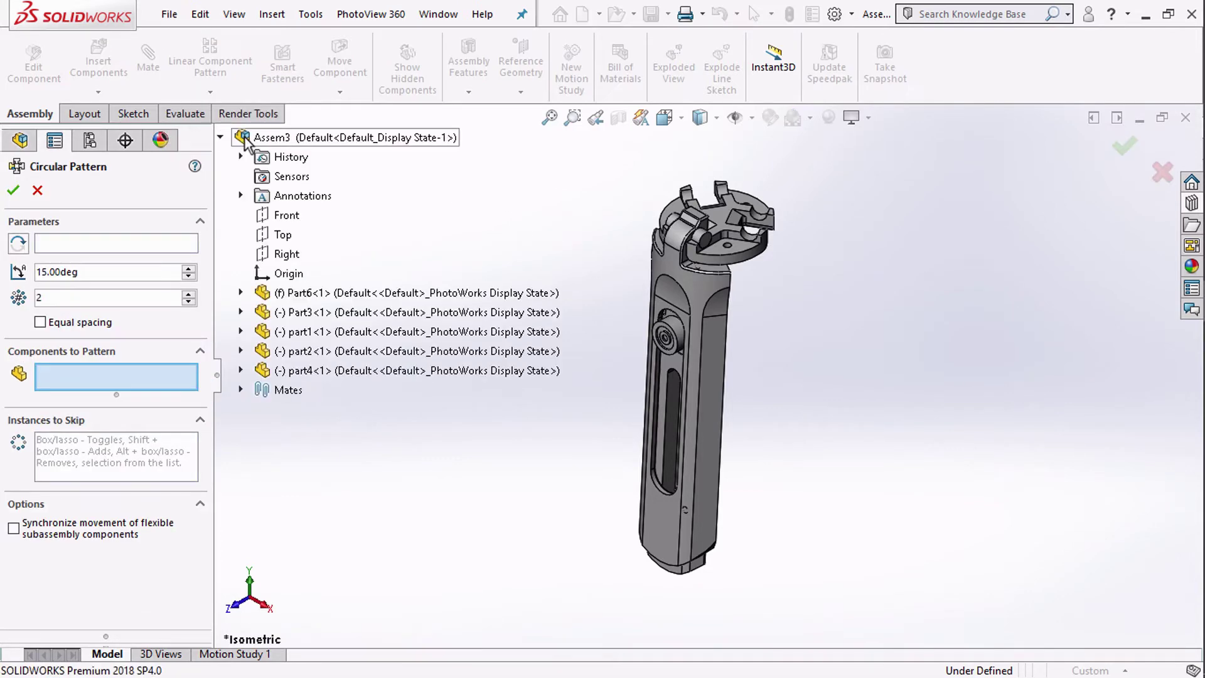
click(102, 247)
scroll(731, 255, down, 5)
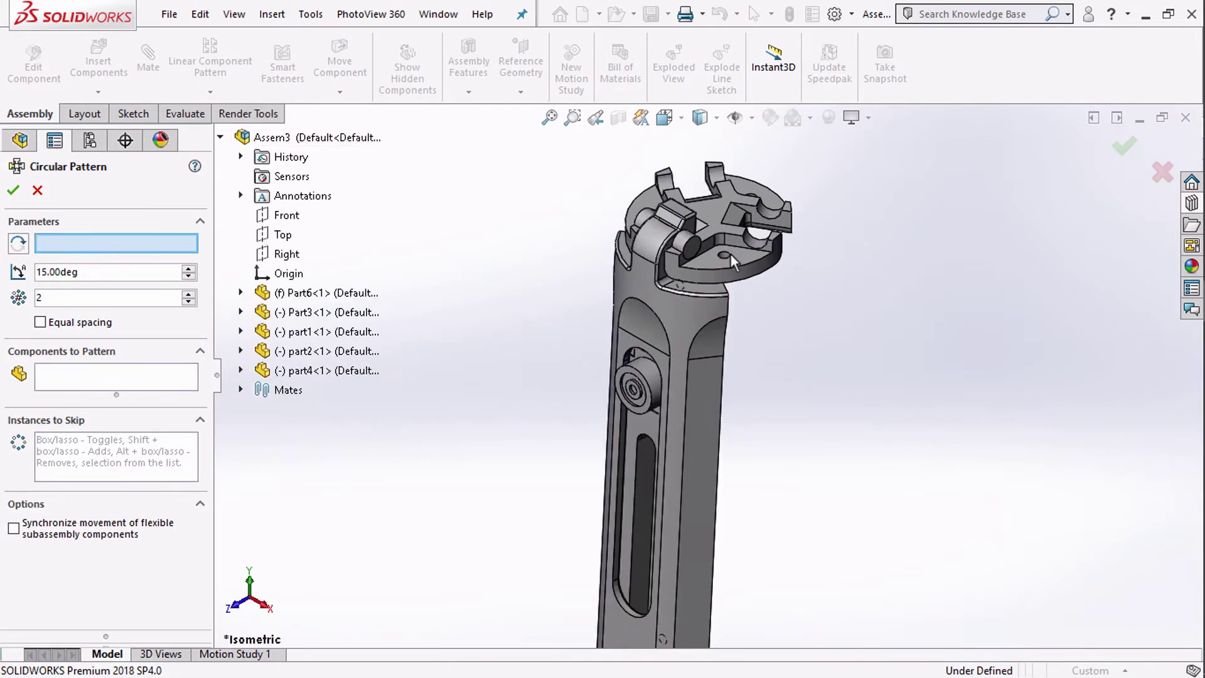
click(707, 281)
click(707, 288)
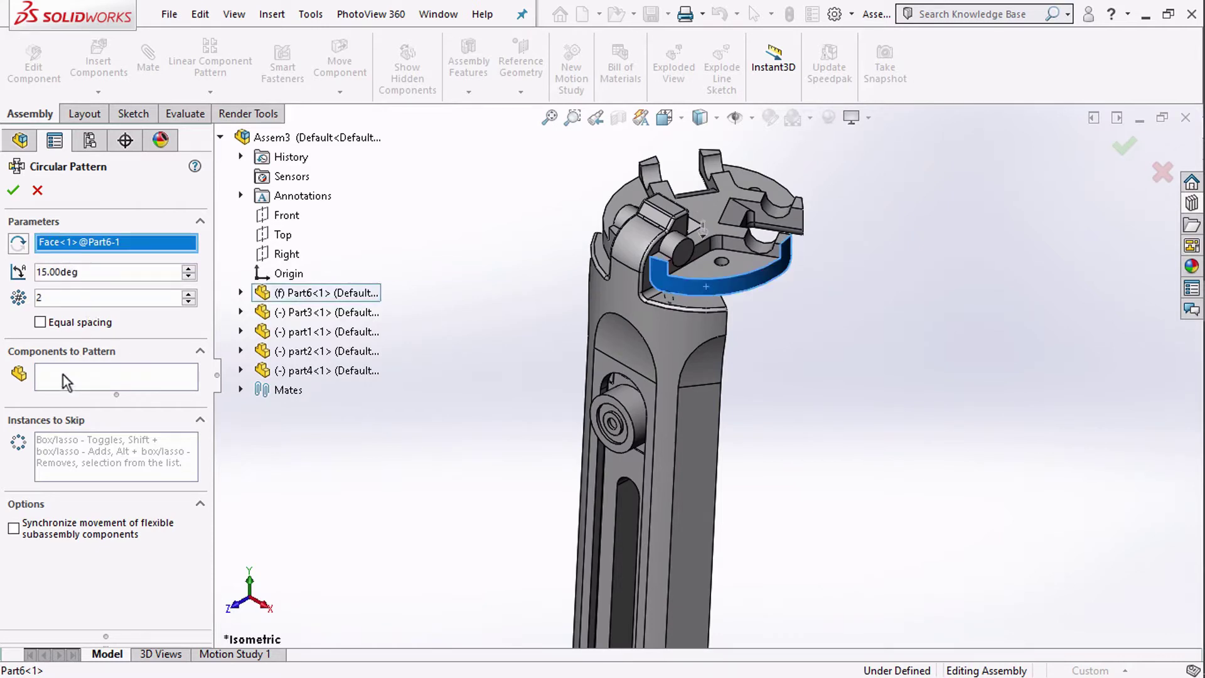
Add Part3, part2 and part1 to the components of the circular pattern.
click(690, 347)
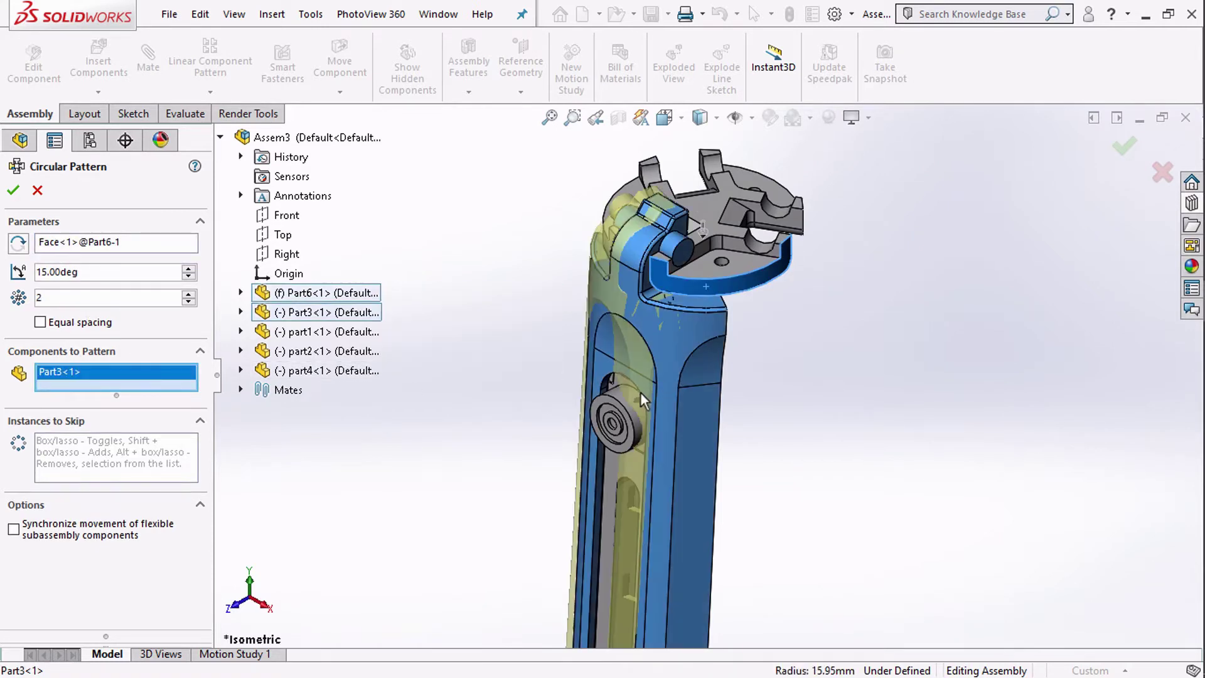
click(608, 399)
click(609, 477)
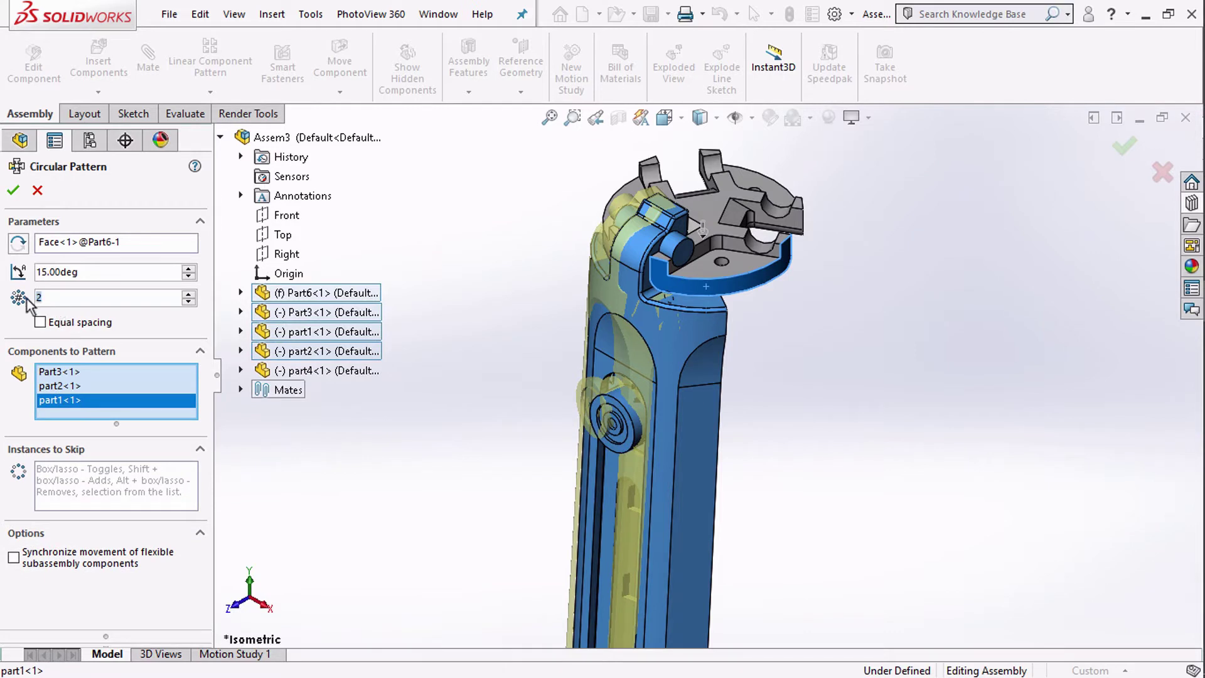
Set the circular pattern to 3 instances equally spaced over 360 degrees.
click(189, 295)
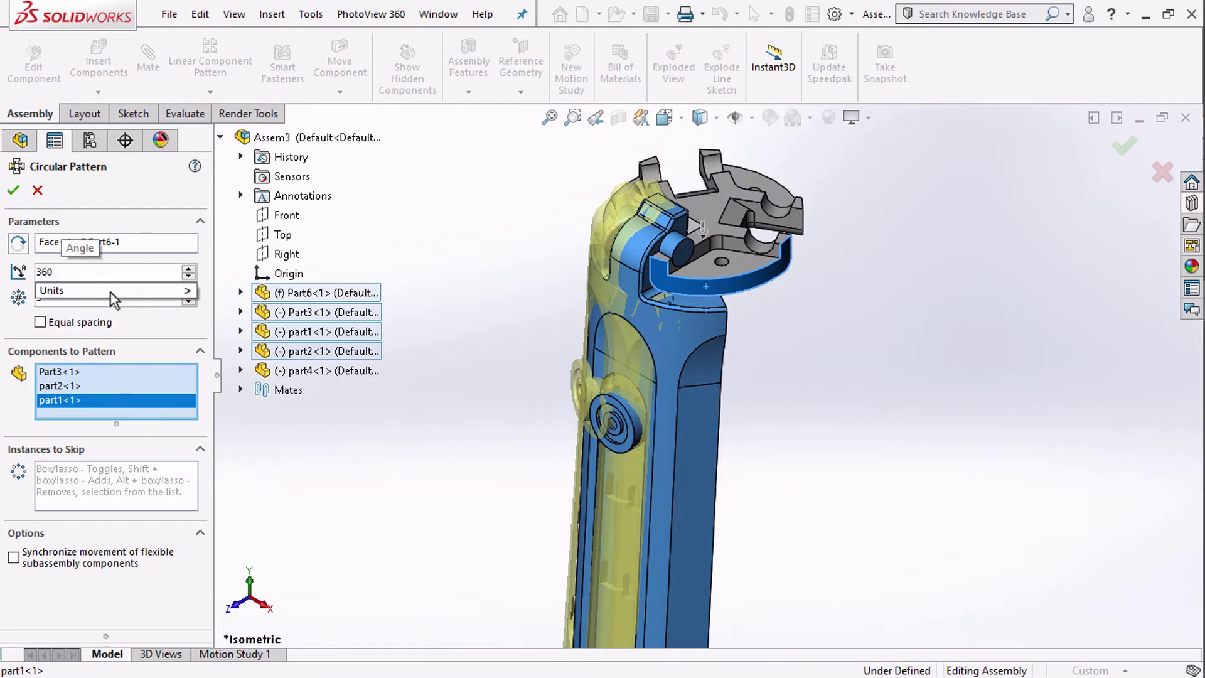
right_click(63, 273)
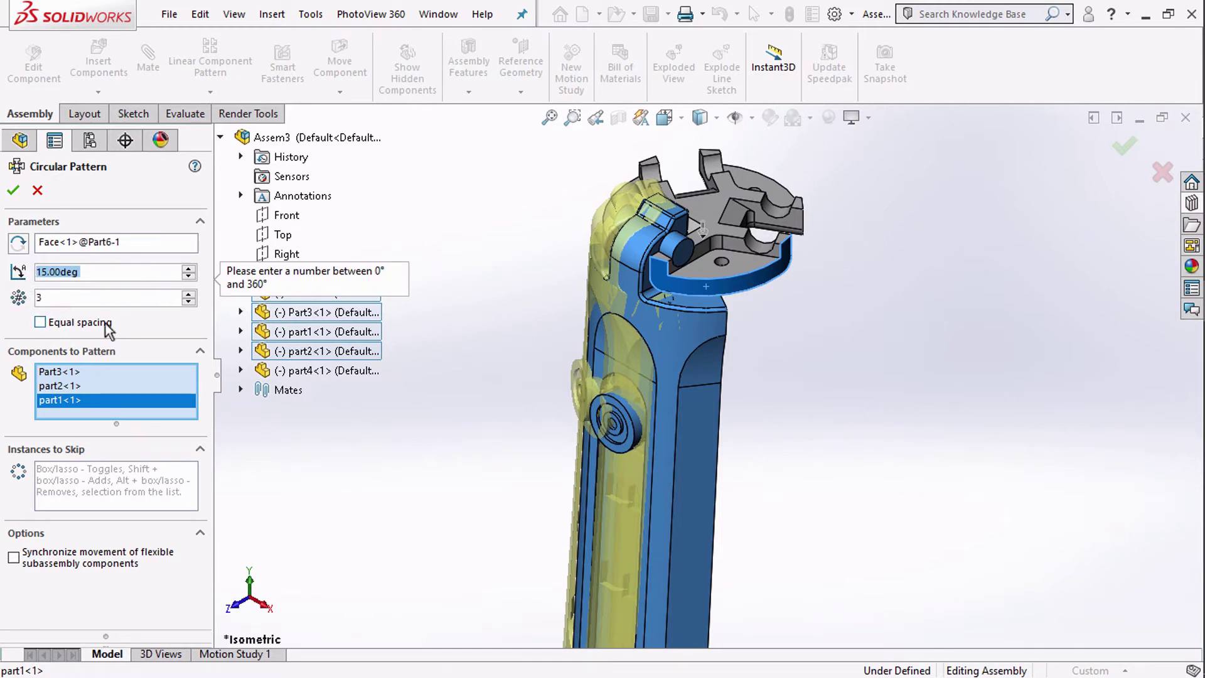
click(42, 323)
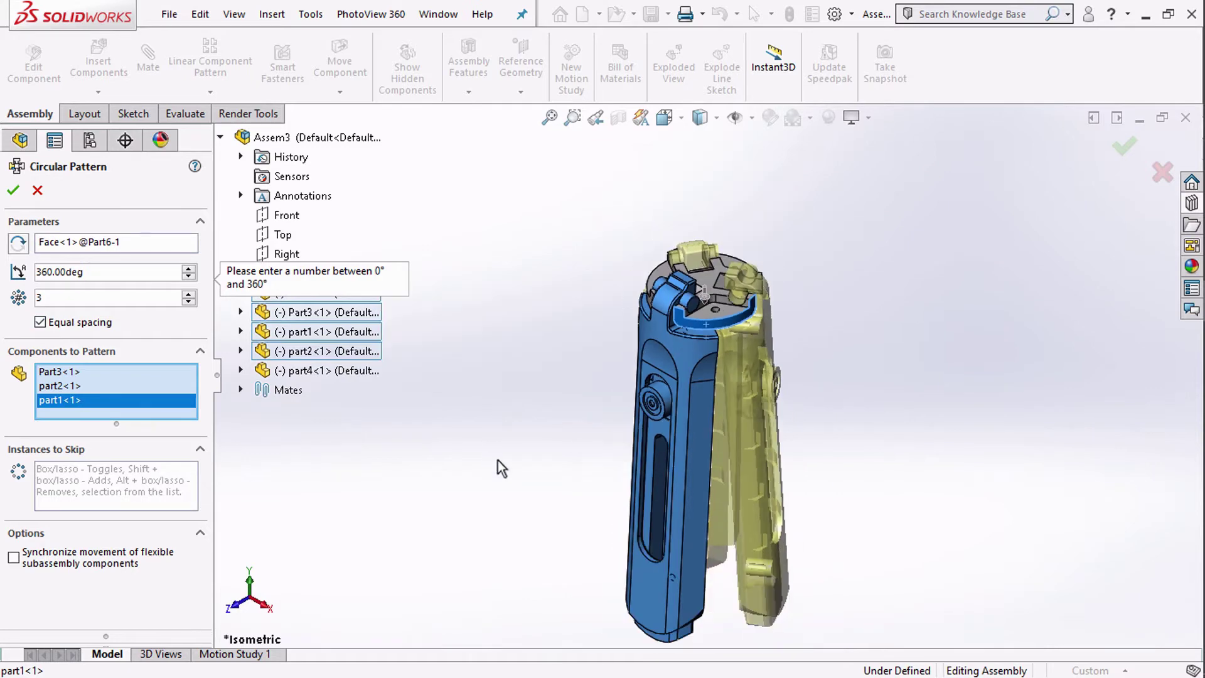
Add cover part4 to the components of the circular pattern and finish the pattern.
scroll(778, 284, down, 4)
scroll(774, 285, up, 4)
middle_drag(722, 505, 659, 464)
scroll(419, 480, up, 3)
middle_drag(479, 443, 457, 421)
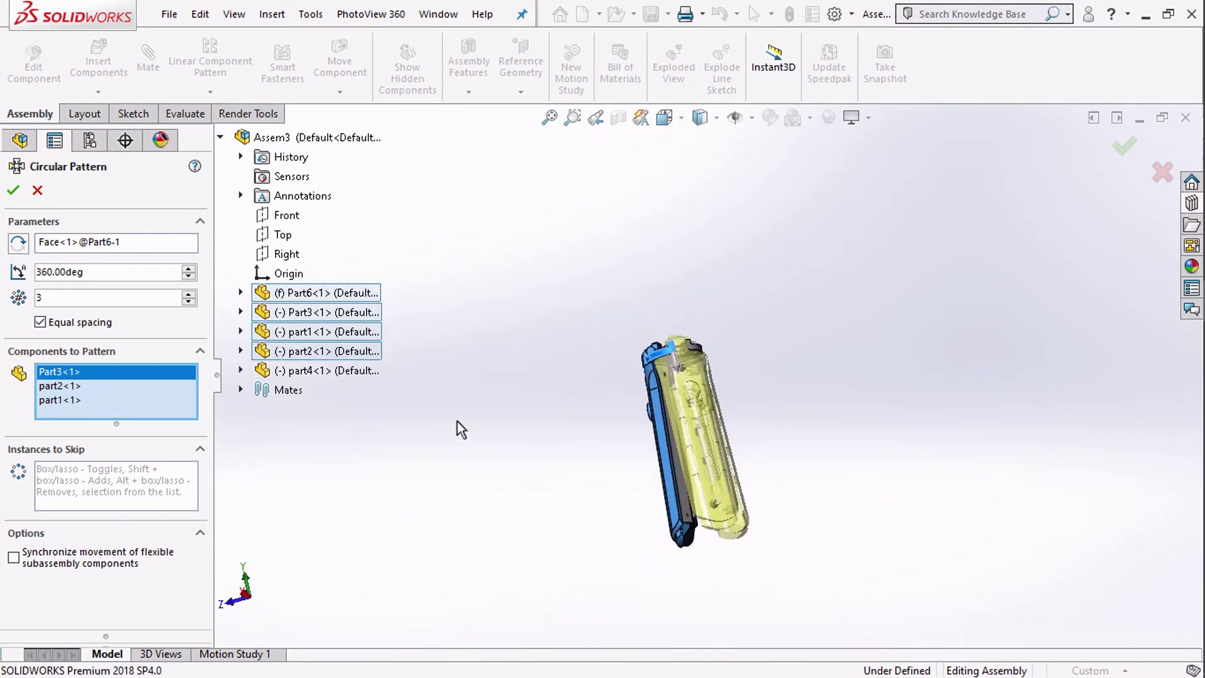
scroll(689, 548, down, 4)
click(689, 357)
scroll(690, 357, up, 4)
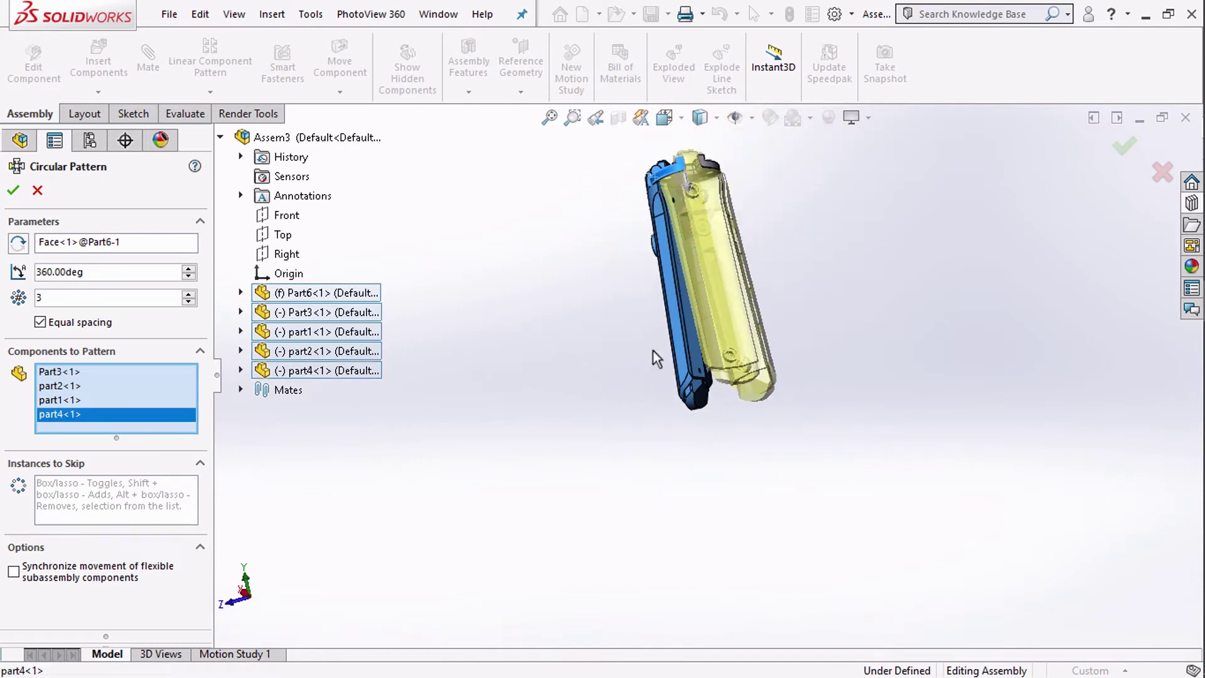
middle_drag(653, 352, 628, 379)
key(Return)
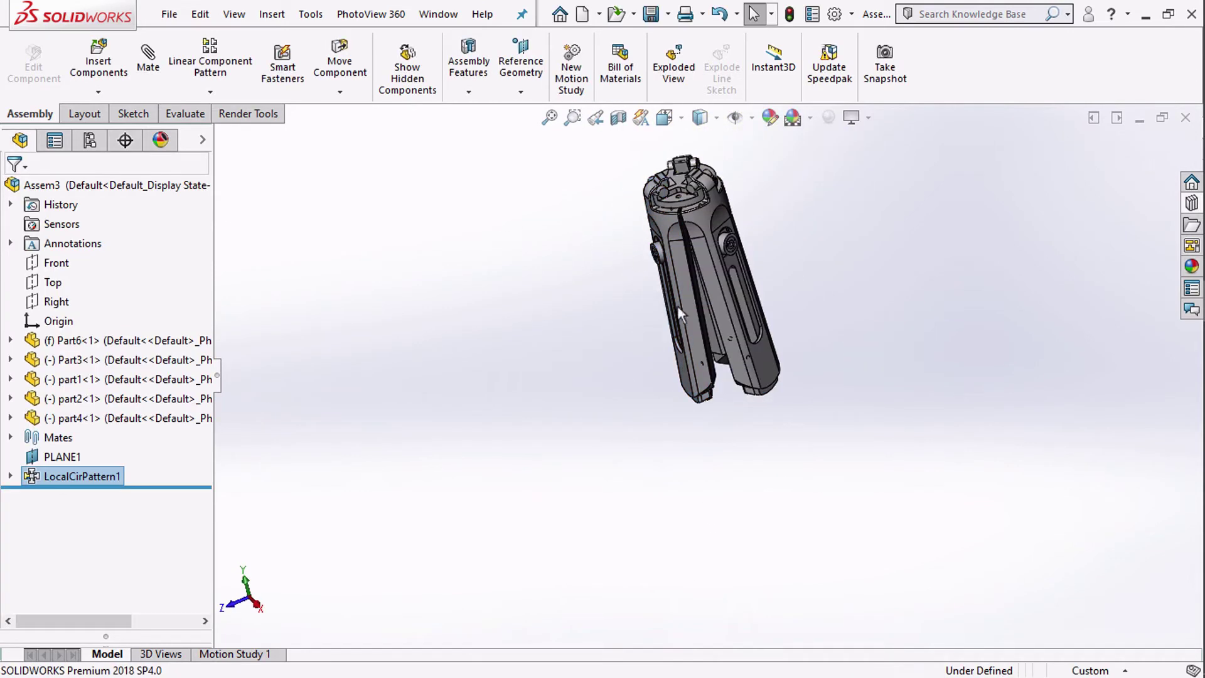
Swing the original leg to check how all three patterned legs move, using the isometric view and a close look at the hub.
mouse_move(677, 307)
mouse_down()
mouse_move(581, 347)
mouse_move(659, 296)
mouse_up()
scroll(755, 196, down, 3)
click(668, 123)
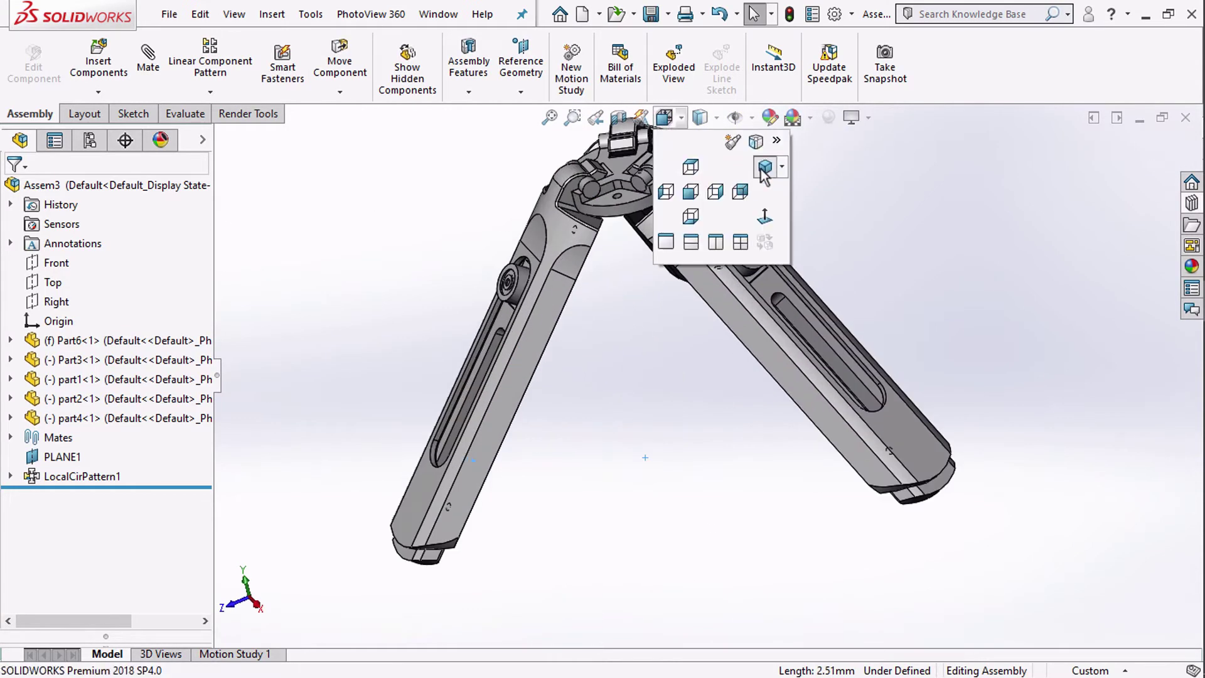
click(764, 168)
mouse_move(653, 408)
mouse_down()
mouse_move(729, 445)
mouse_move(672, 442)
mouse_move(737, 466)
mouse_move(657, 398)
mouse_up()
click(657, 397)
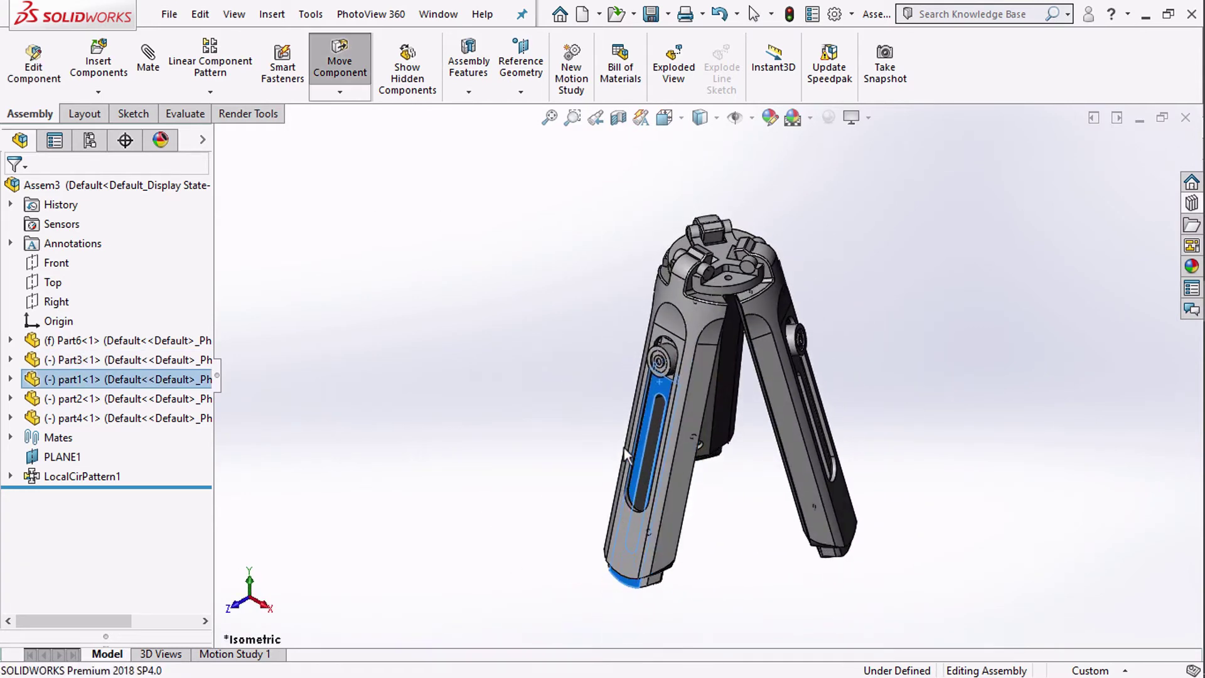
scroll(710, 311, down, 4)
middle_drag(709, 311, 701, 341)
scroll(701, 341, up, 2)
drag(623, 443, 620, 483)
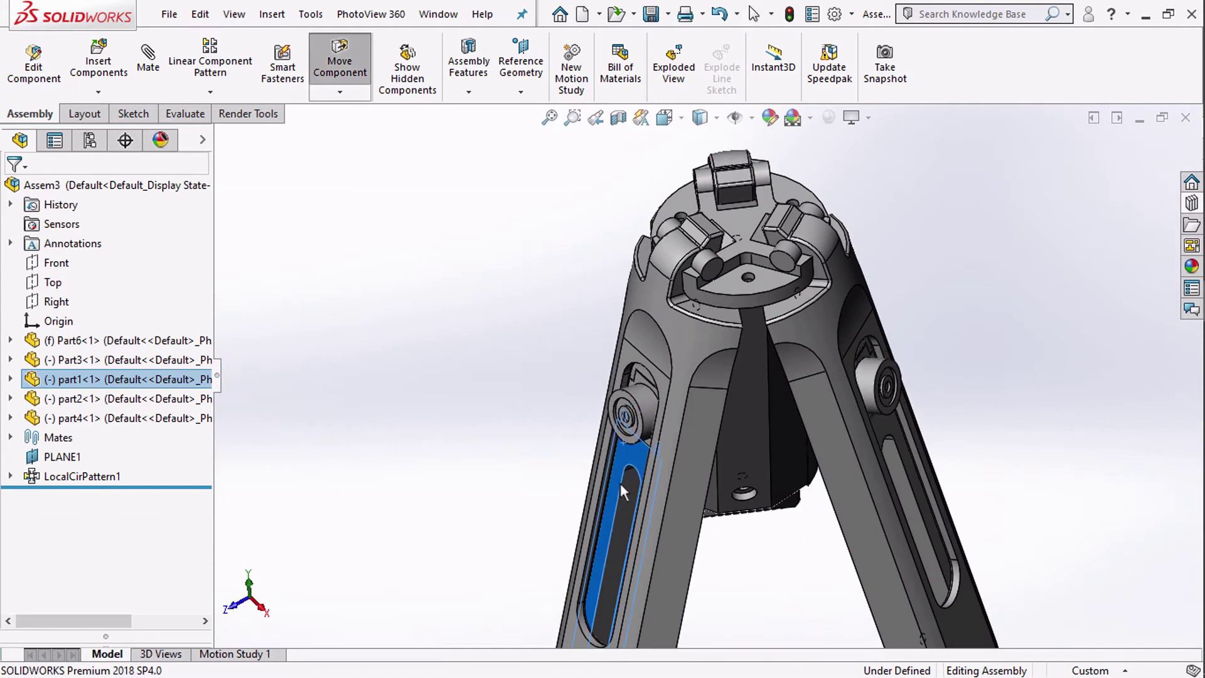
key(Escape)
Inspect the three-legged tripod from the top and from below, and return to the isometric view.
key(space)
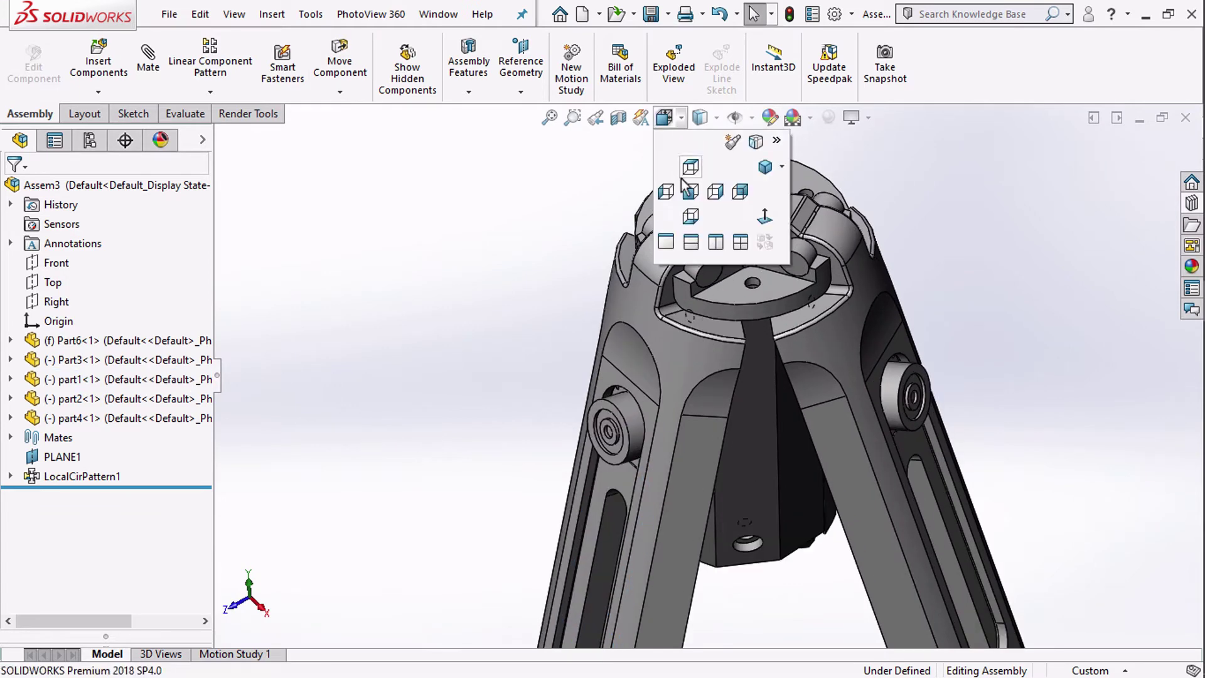
click(680, 184)
key(space)
click(684, 160)
key(space)
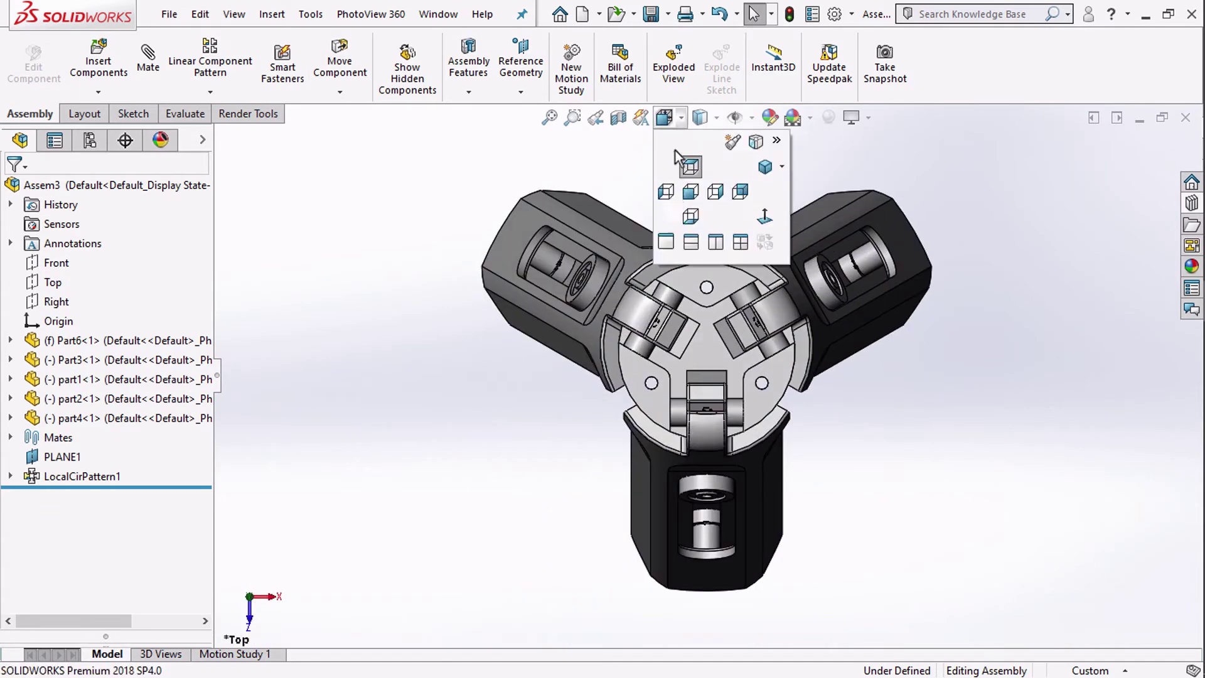
click(688, 210)
key(space)
click(756, 176)
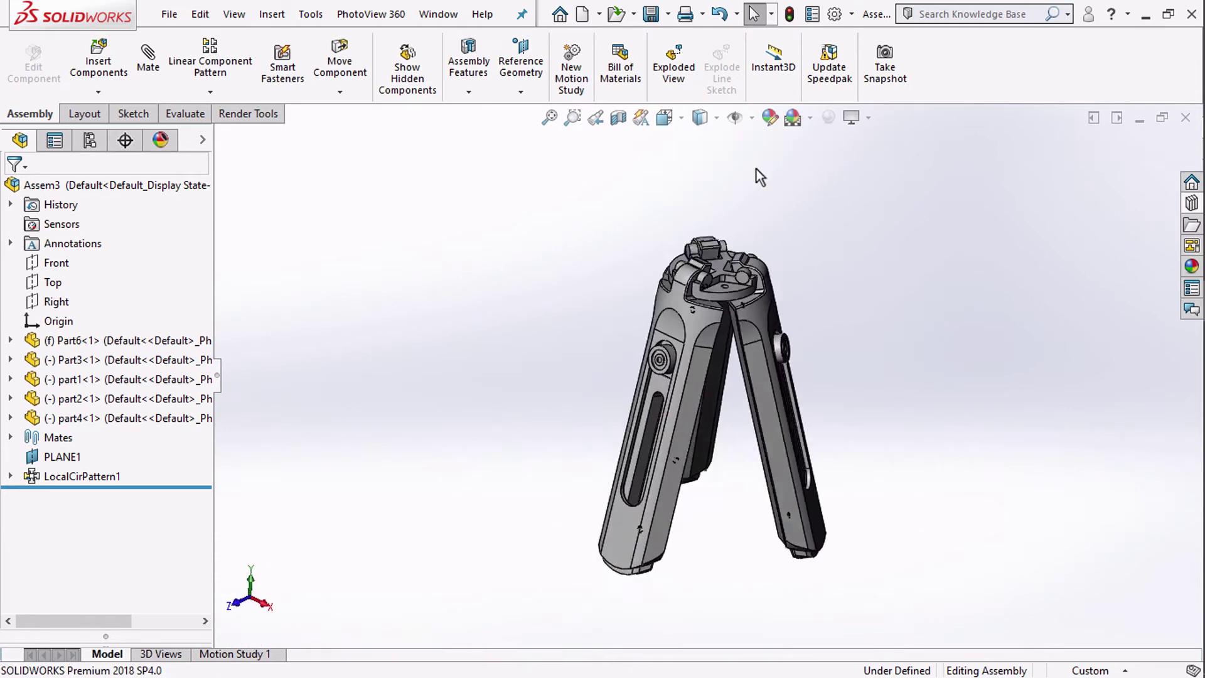
Swing leg Part3 outward so that the three legs spread wide around the hub.
scroll(457, 267, up, 3)
drag(657, 530, 529, 492)
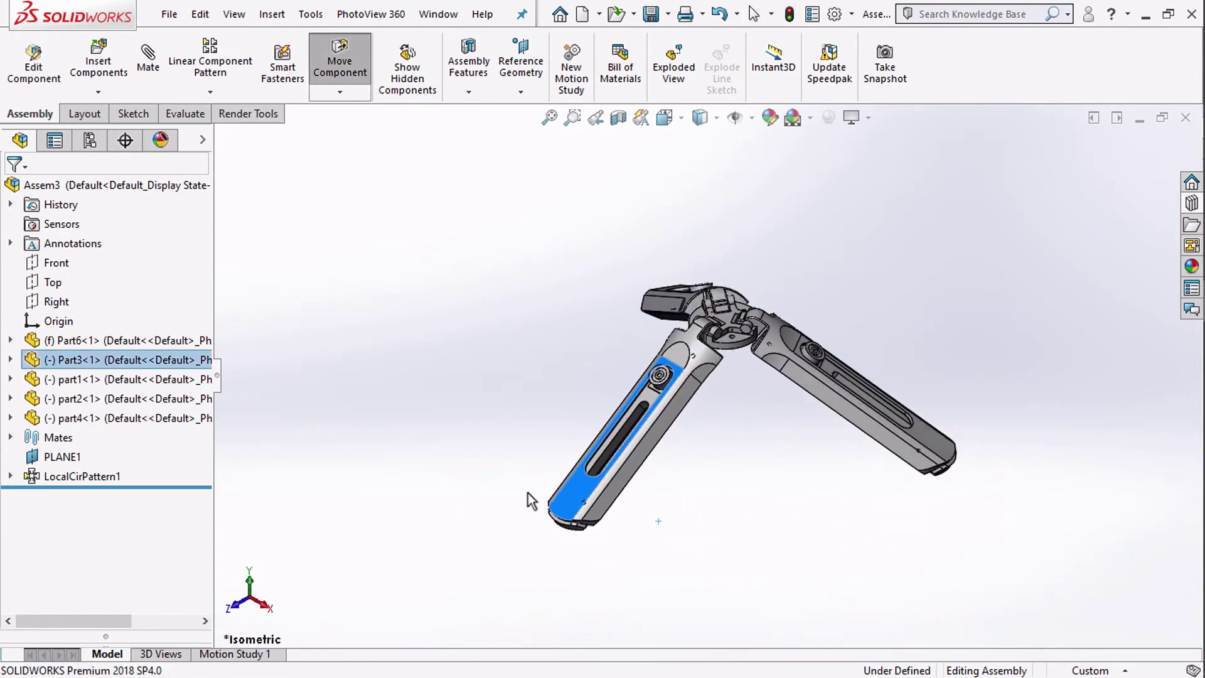
scroll(747, 311, down, 11)
scroll(638, 367, up, 8)
Insert Part5 from the phone tripod folder and place it above the hub.
click(98, 63)
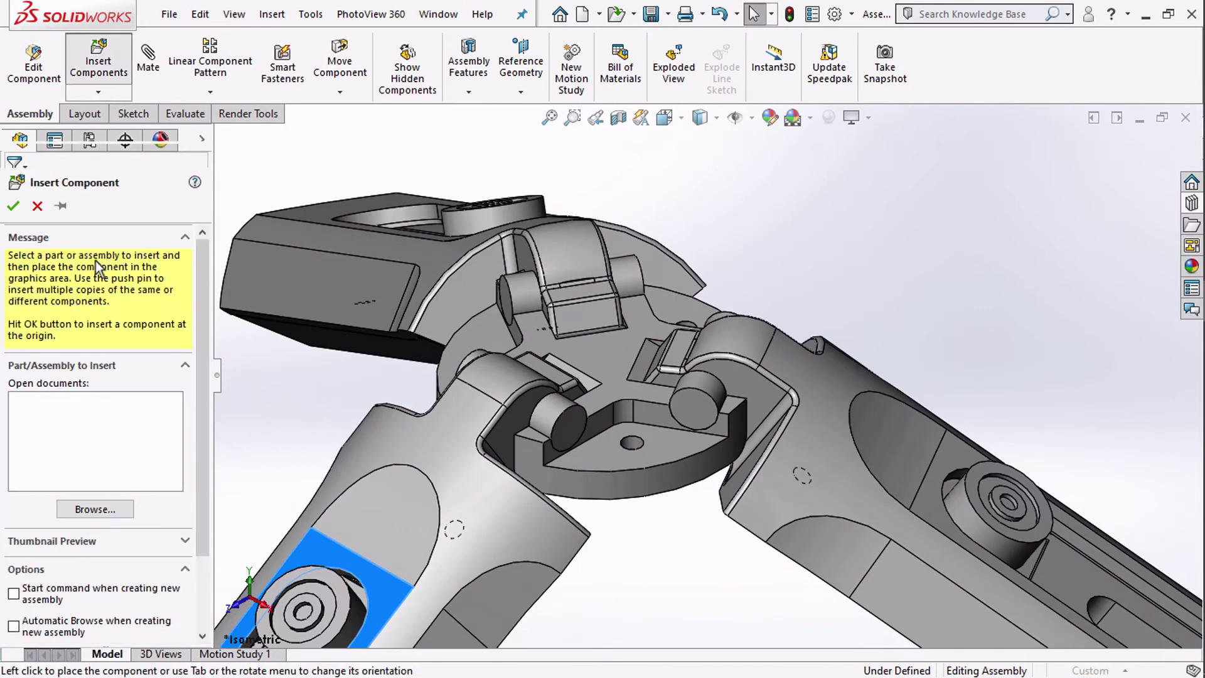
click(312, 260)
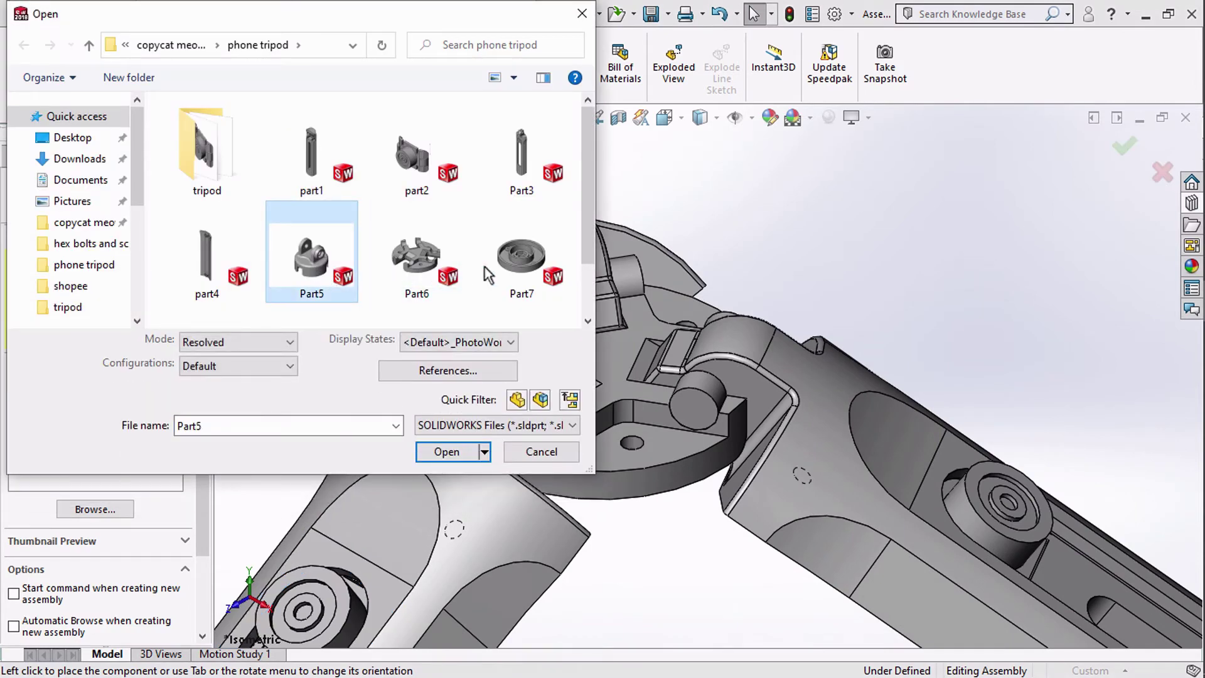
click(465, 479)
scroll(584, 308, up, 5)
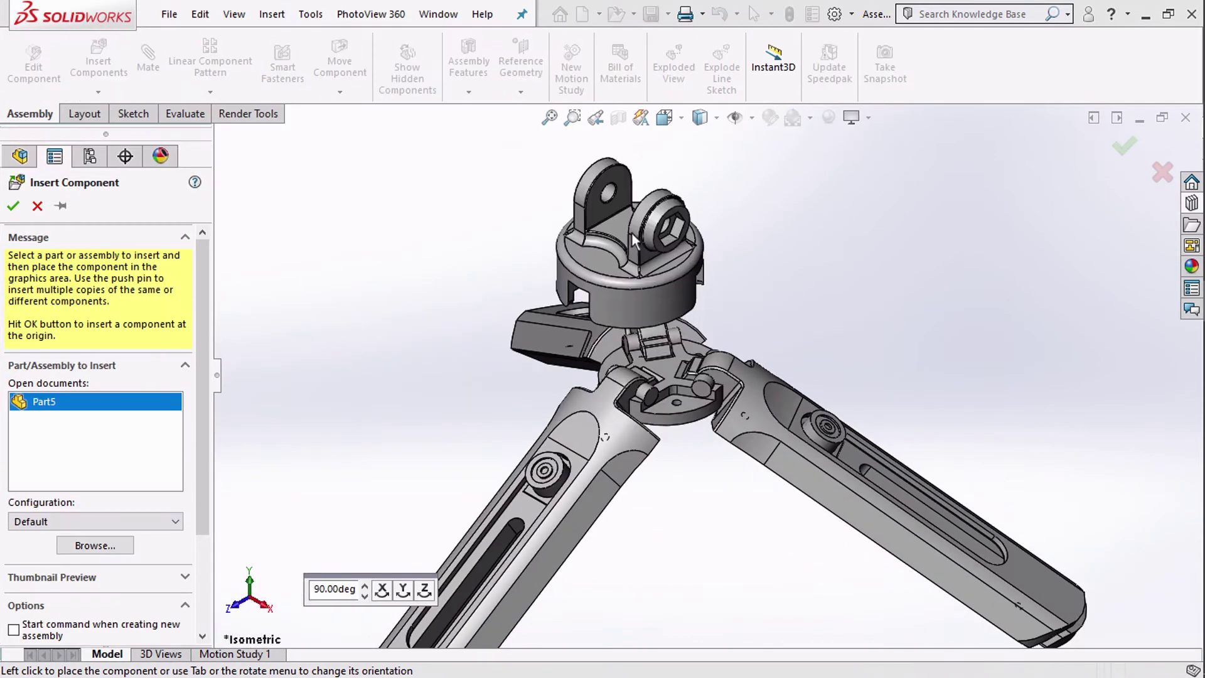
click(334, 171)
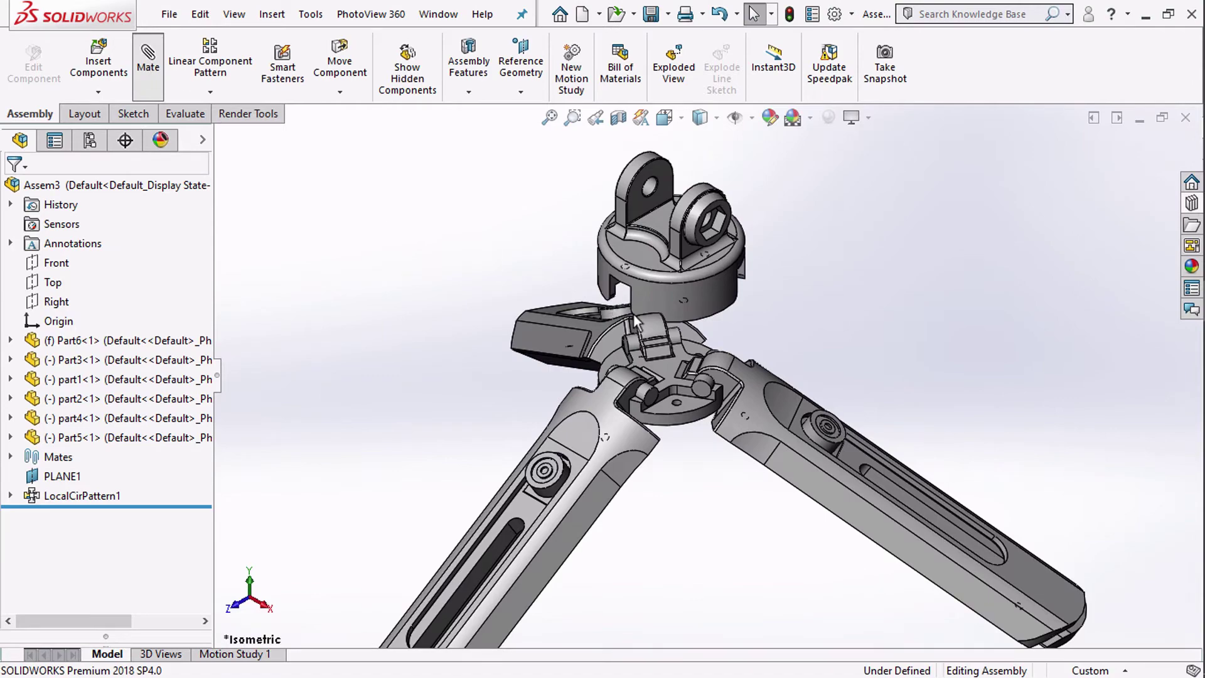
Mate the Y-shaped inner face of Part5 coincident with the star-shaped middle face of hub Part6.
scroll(647, 319, down, 5)
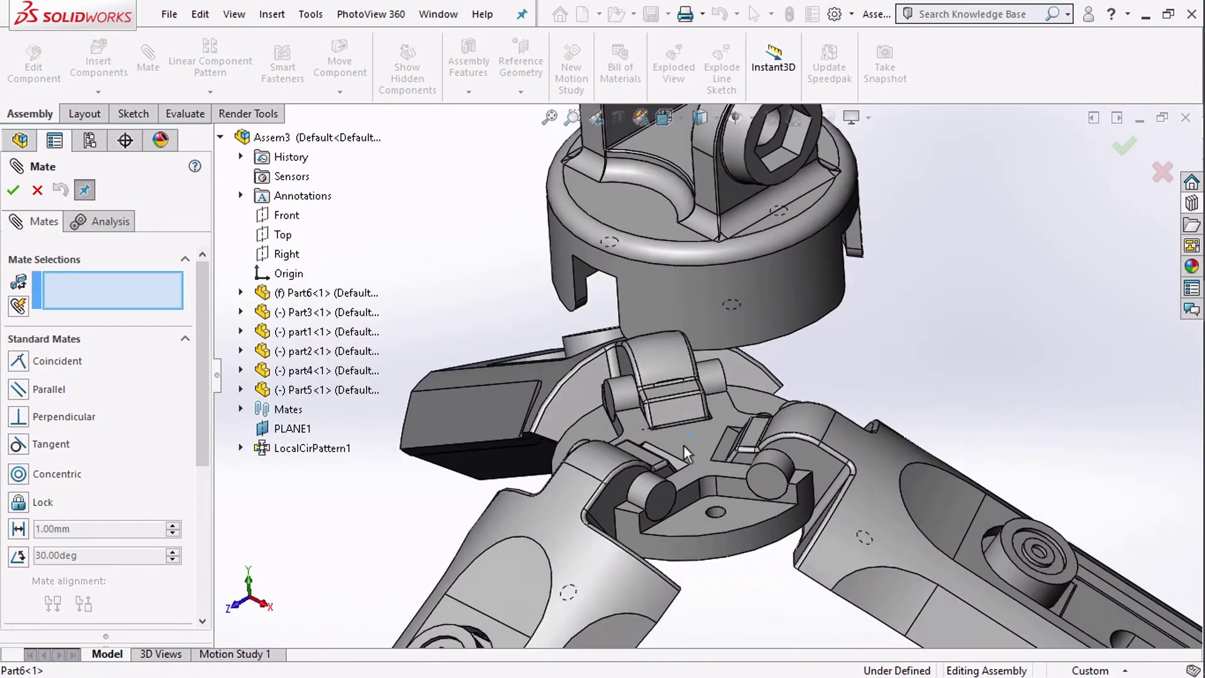
click(684, 446)
middle_drag(658, 378, 902, 496)
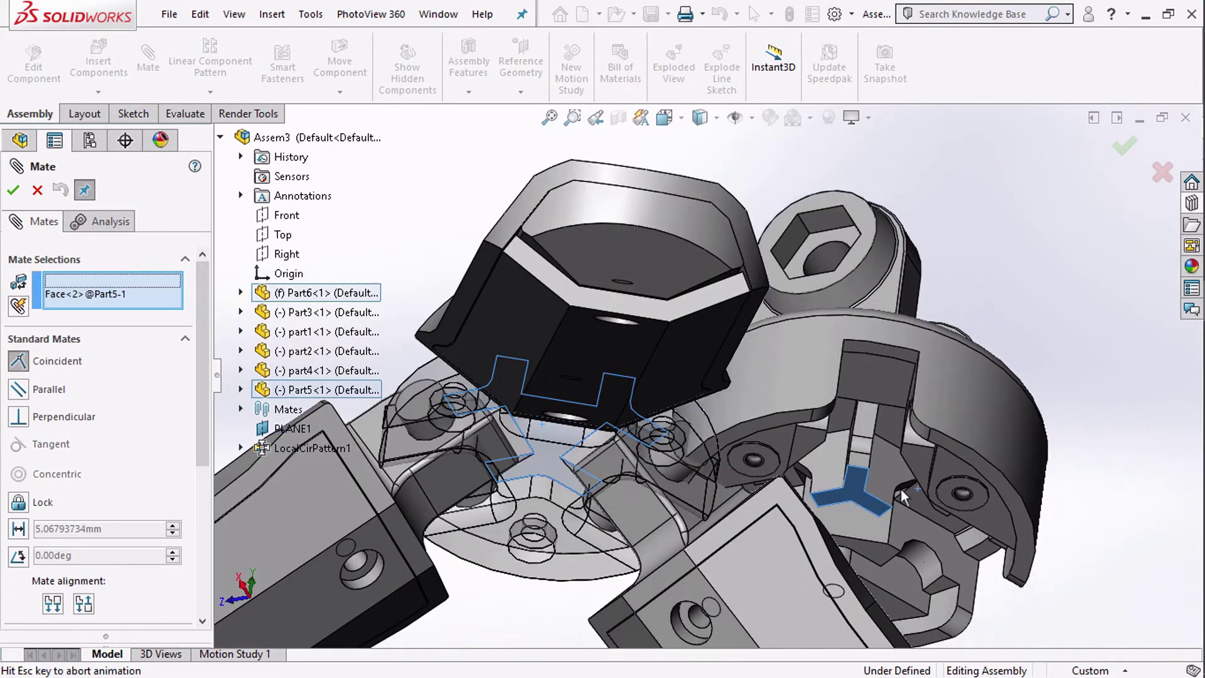
scroll(691, 358, up, 5)
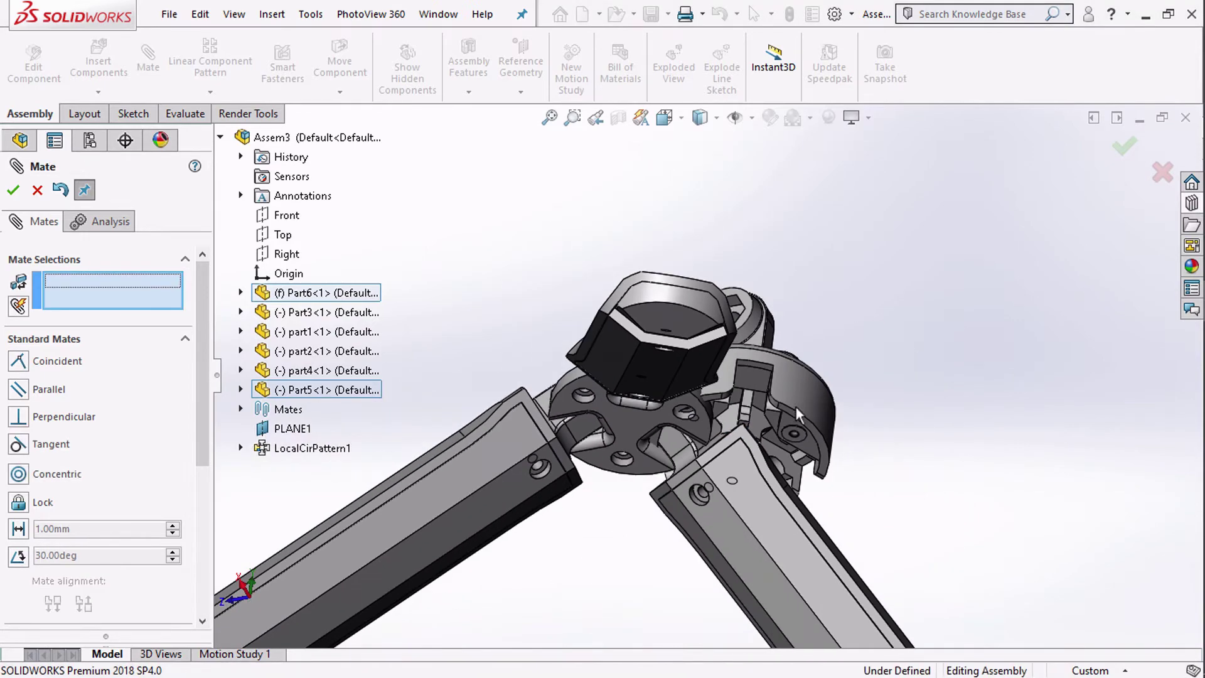
Mate Part5 concentric with hub Part6 so that the cap is centred over the legs.
click(769, 390)
scroll(673, 309, up, 3)
middle_drag(673, 309, 729, 484)
scroll(351, 126, down, 5)
click(653, 355)
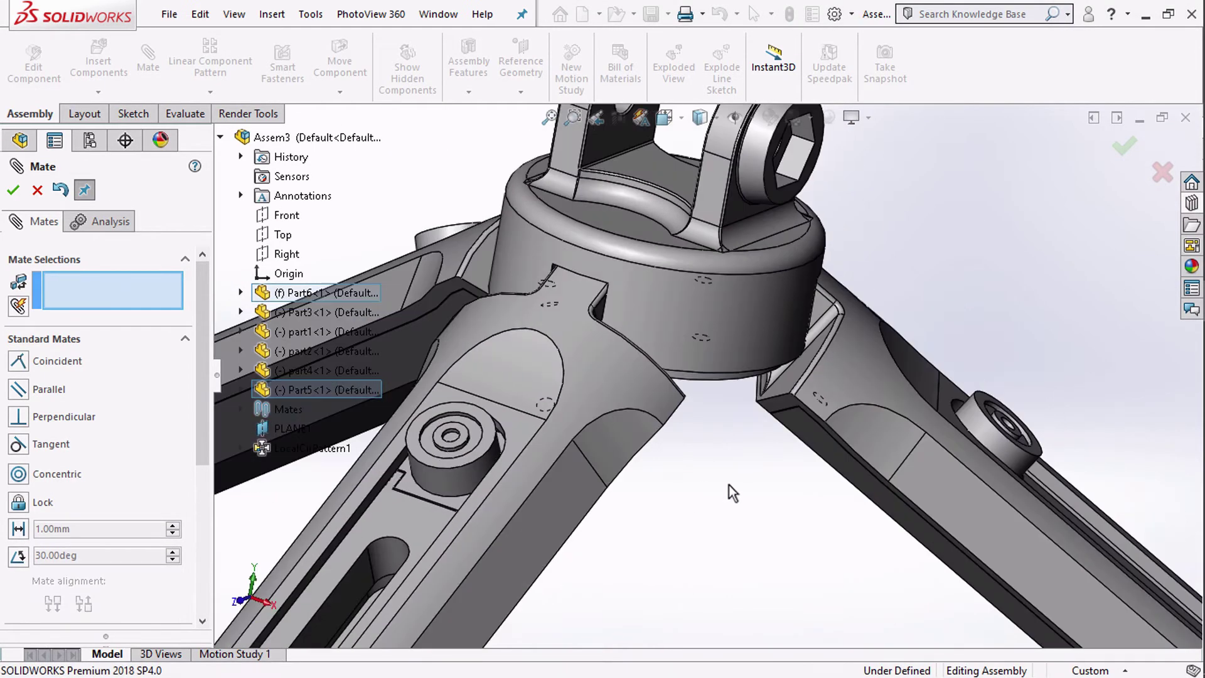
Rotate Part5 on the hub and mate its slot side face coincident with the side face of leg Part3.
scroll(729, 485, up, 2)
scroll(662, 316, down, 2)
click(569, 281)
drag(568, 280, 695, 318)
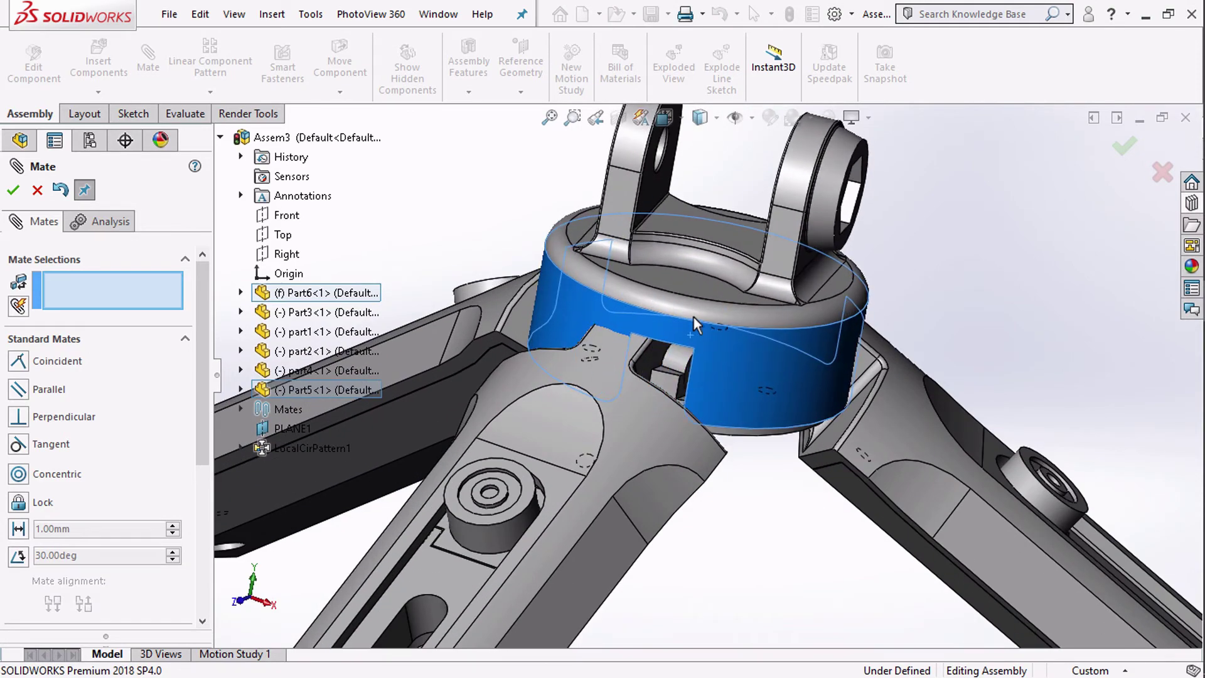
middle_drag(714, 553, 773, 582)
scroll(663, 371, down, 4)
click(651, 382)
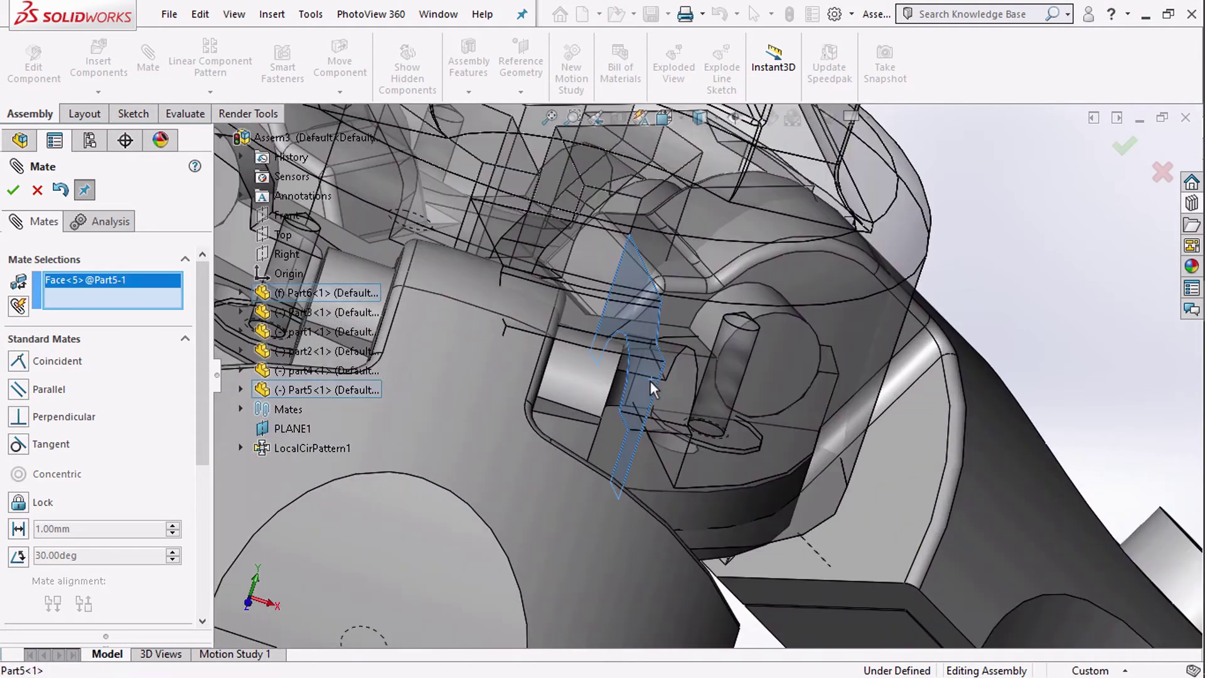
scroll(650, 381, up, 5)
middle_drag(697, 405, 640, 384)
click(642, 391)
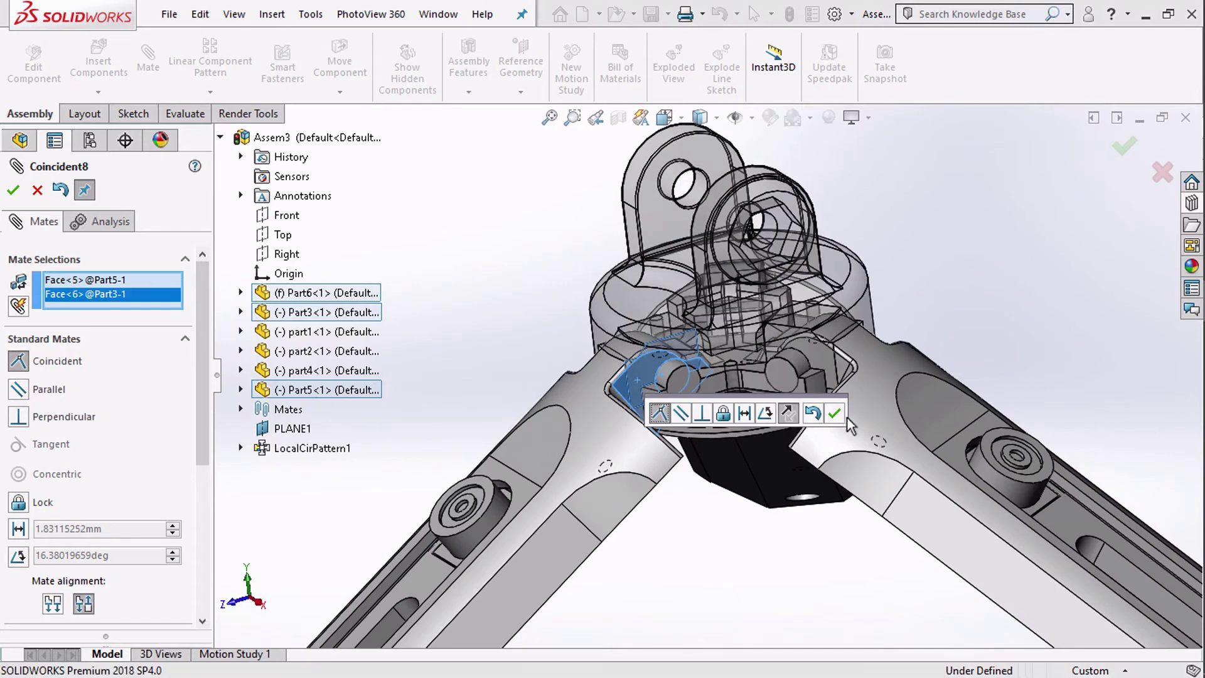
click(838, 409)
click(7, 184)
Show the tripod in the front view and swing the legs to a narrower spread.
click(667, 118)
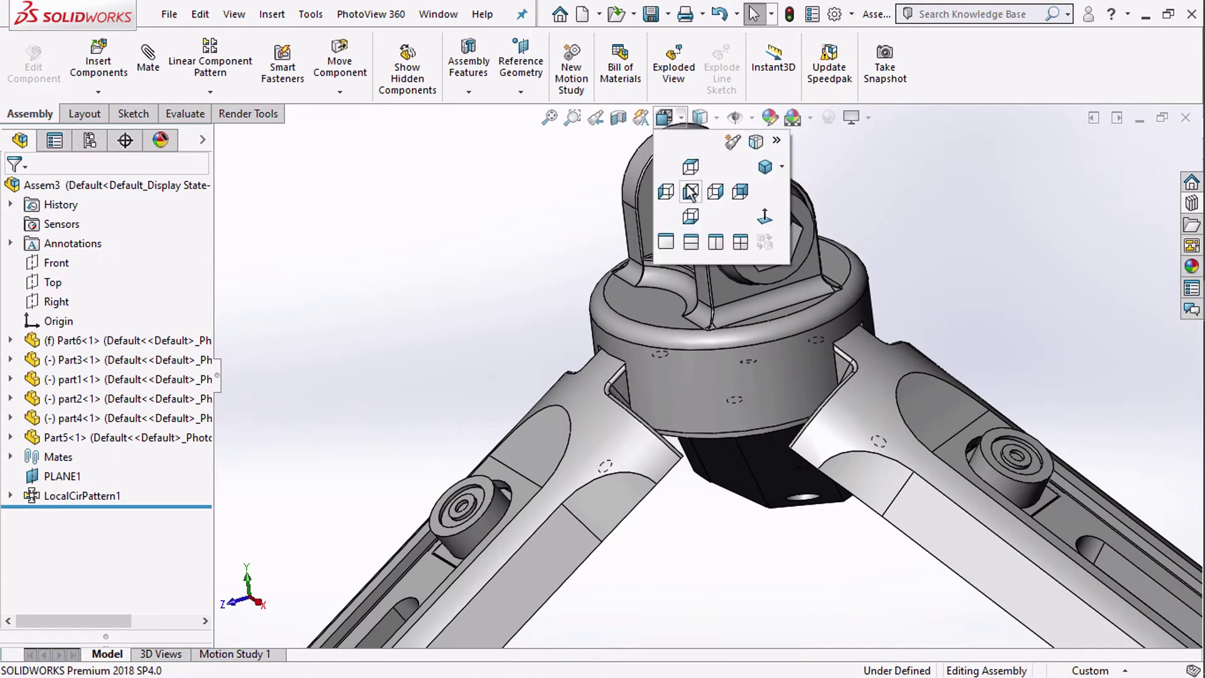
click(690, 193)
drag(688, 492, 691, 546)
drag(696, 408, 694, 438)
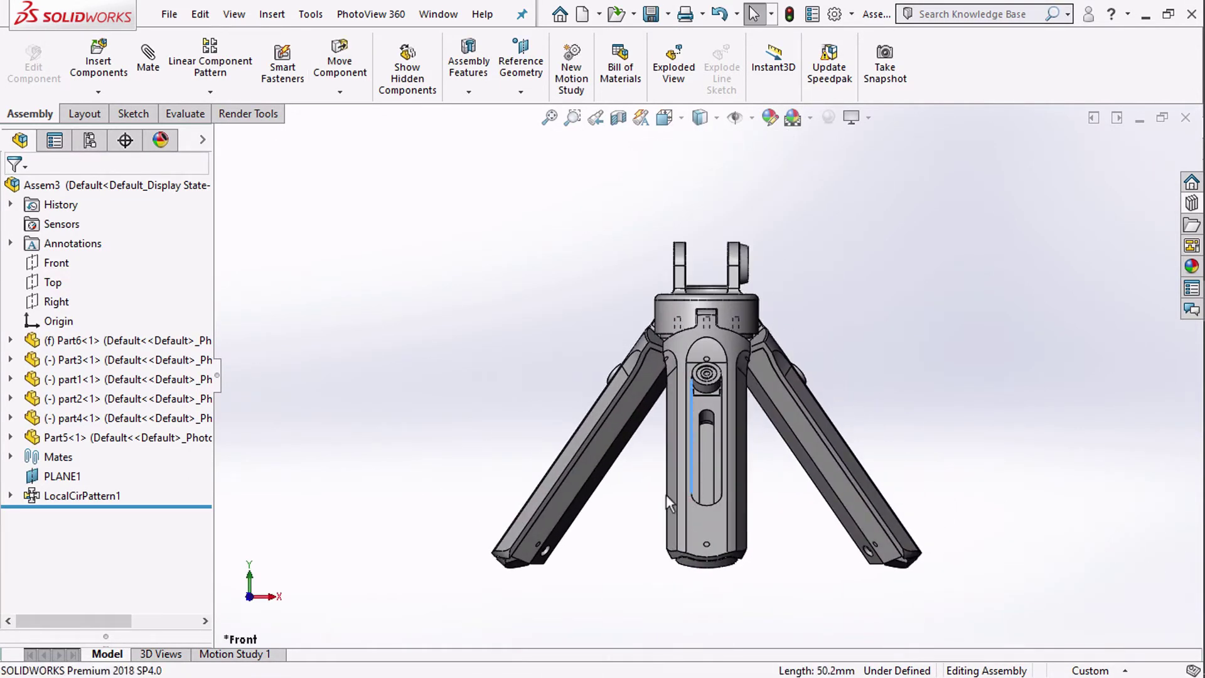
Section the assembly along the Right plane and examine the hinge between Part3 and the hub up close.
middle_drag(666, 500, 539, 509)
click(619, 117)
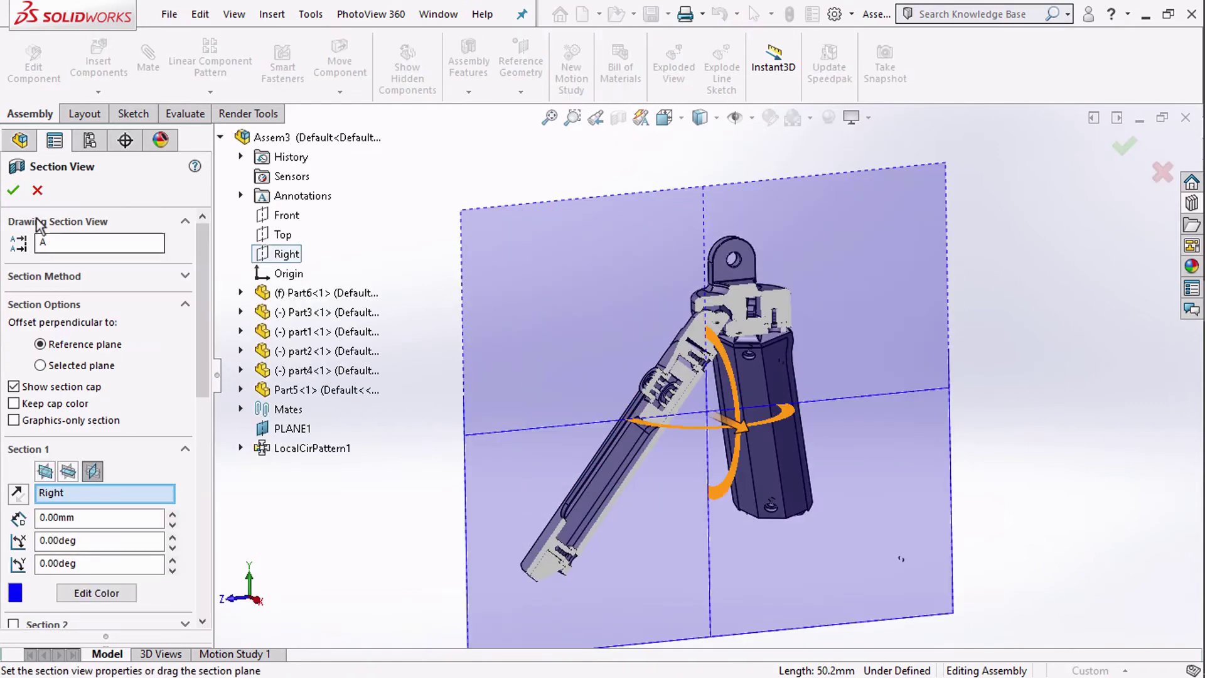
click(13, 192)
scroll(715, 355, down, 5)
middle_drag(714, 345, 676, 354)
scroll(449, 382, down, 4)
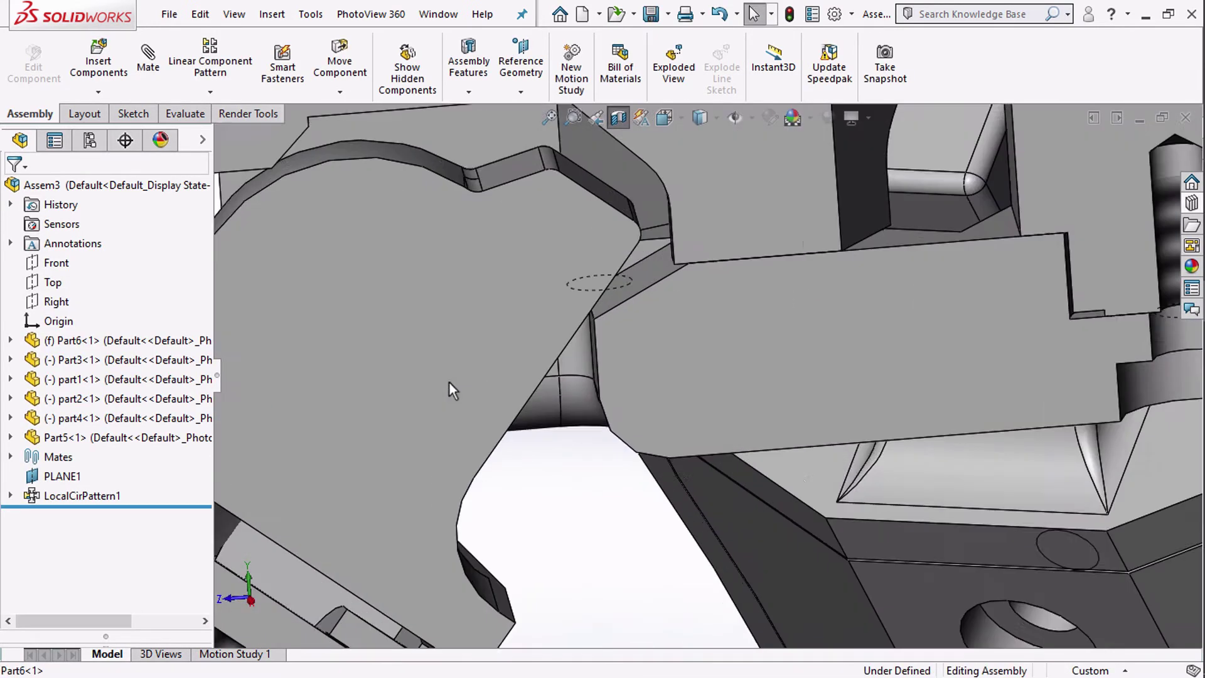
Fold the legs closed beneath the hub, checking the hinge clearance in the section.
scroll(487, 386, up, 3)
drag(410, 447, 581, 492)
scroll(533, 441, up, 4)
middle_drag(533, 441, 525, 414)
click(601, 428)
drag(601, 428, 603, 433)
click(465, 359)
Turn off the section view and show the folded tripod in the isometric orientation.
middle_drag(465, 359, 530, 411)
scroll(565, 405, up, 3)
click(619, 118)
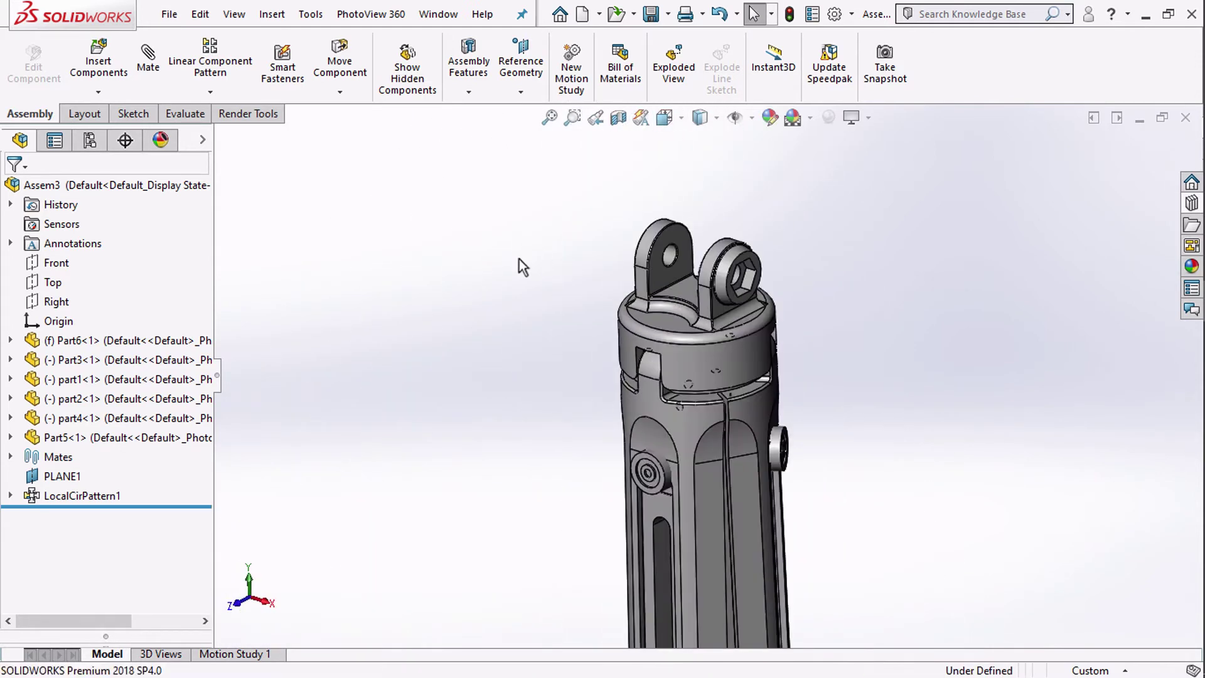
click(765, 168)
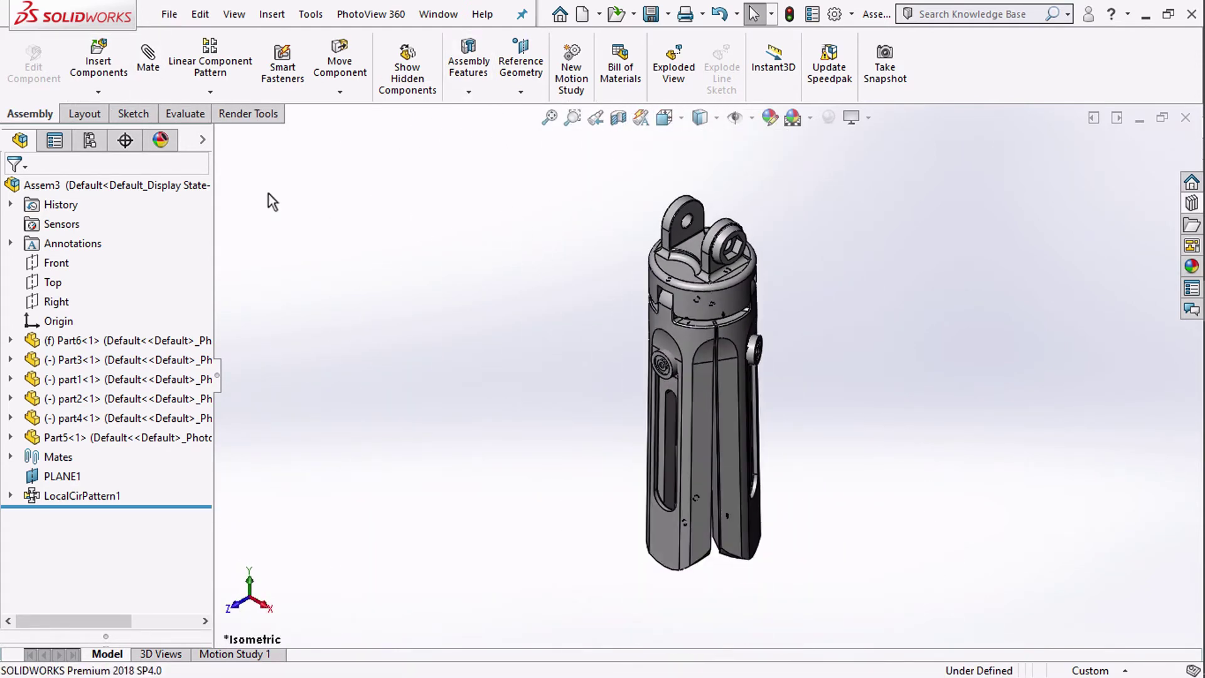
Insert Part9 from the phone tripod folder and place it beside the tripod's upper end.
click(98, 59)
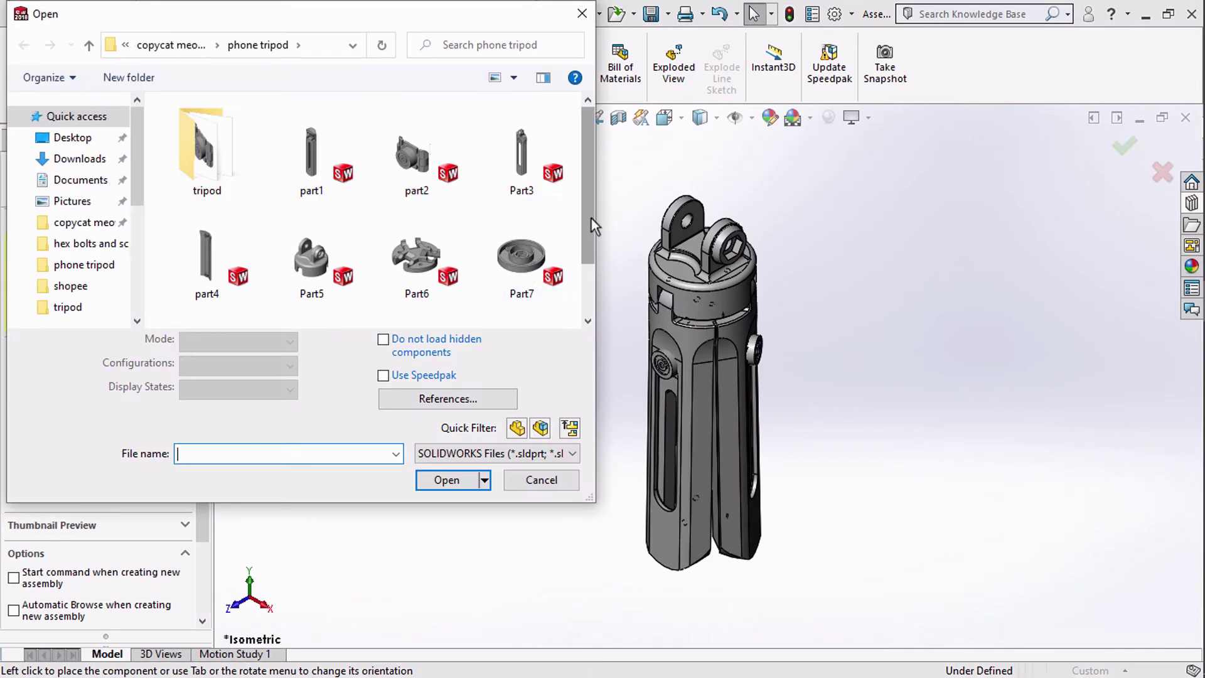
scroll(593, 226, down, 2)
click(309, 285)
click(447, 479)
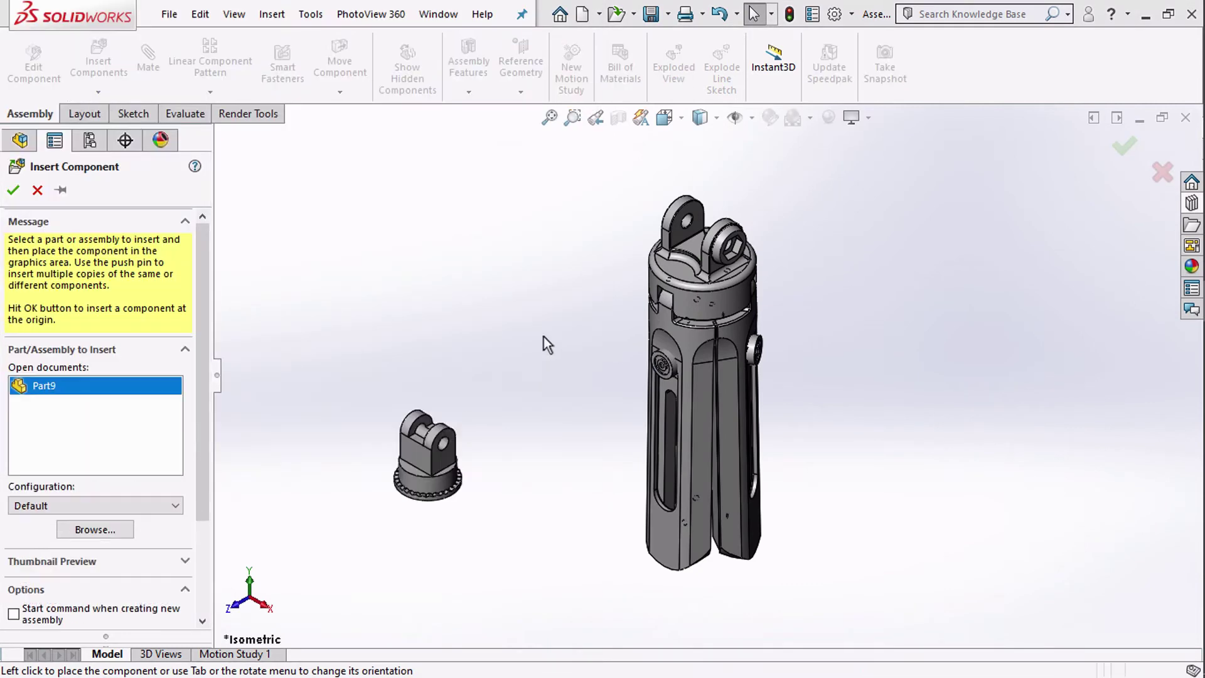
click(557, 281)
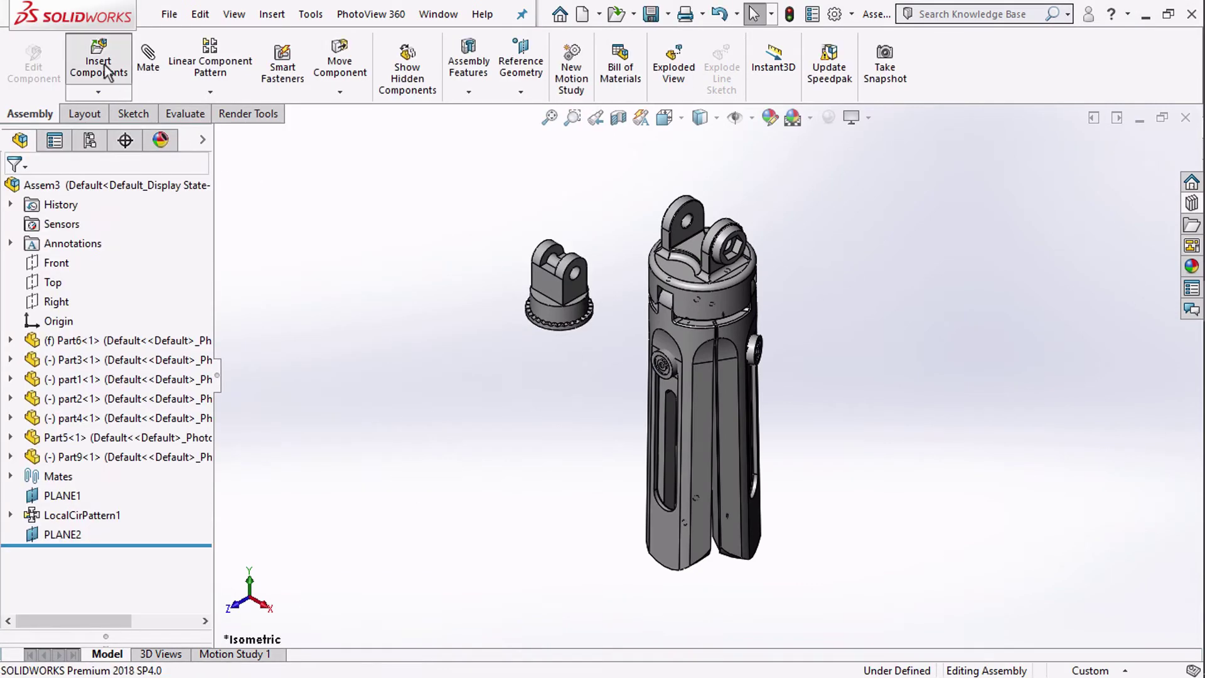
Insert the ring Part8 from the phone tripod folder and place it beside Part9.
click(106, 71)
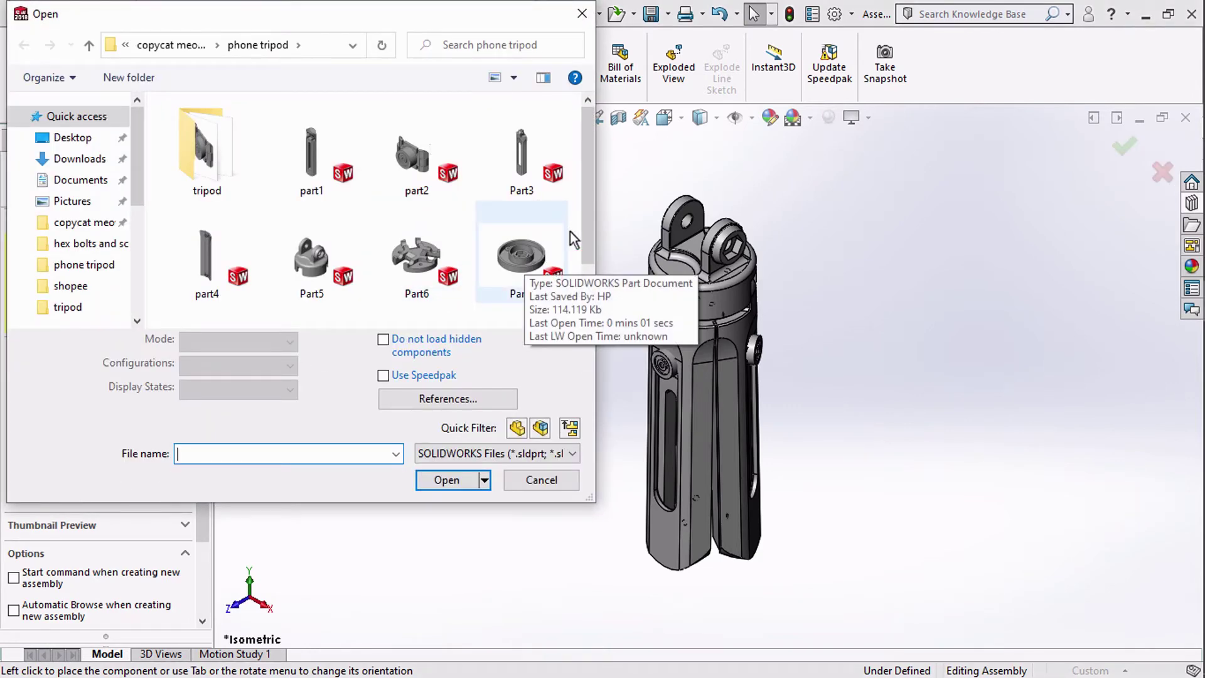
scroll(581, 282, down, 2)
click(226, 301)
click(439, 478)
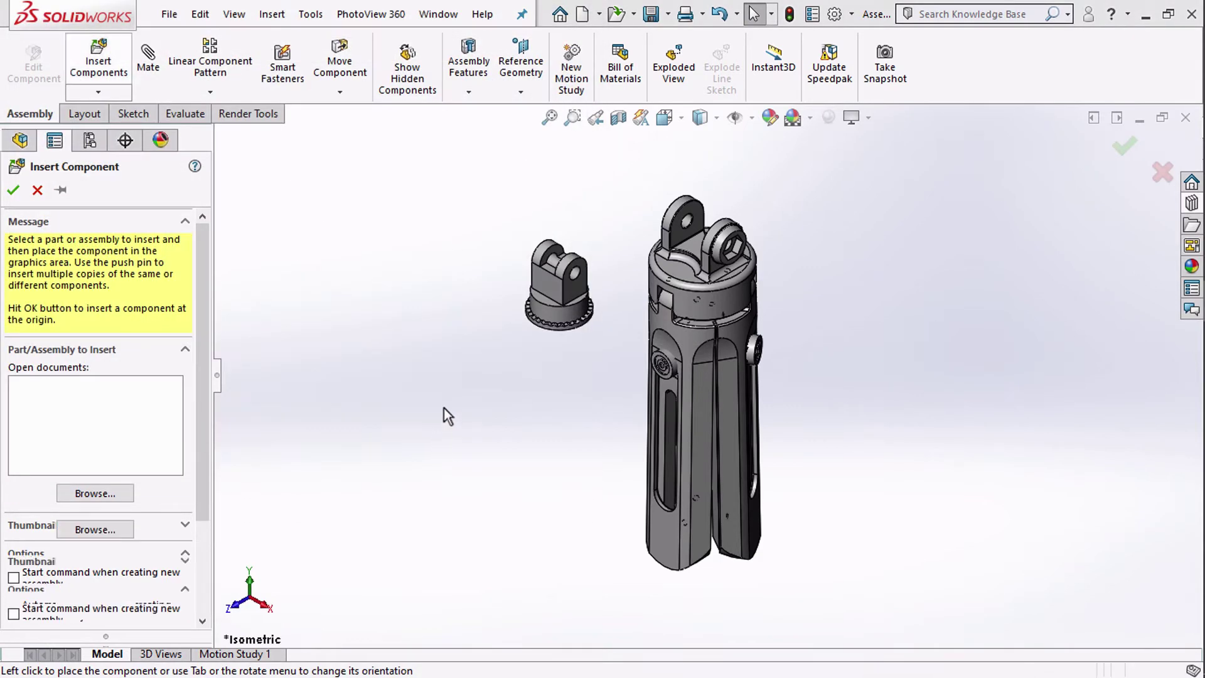
click(362, 289)
Mate the outer round face of ring Part8 concentric with the round base of Part9.
scroll(351, 295, down, 3)
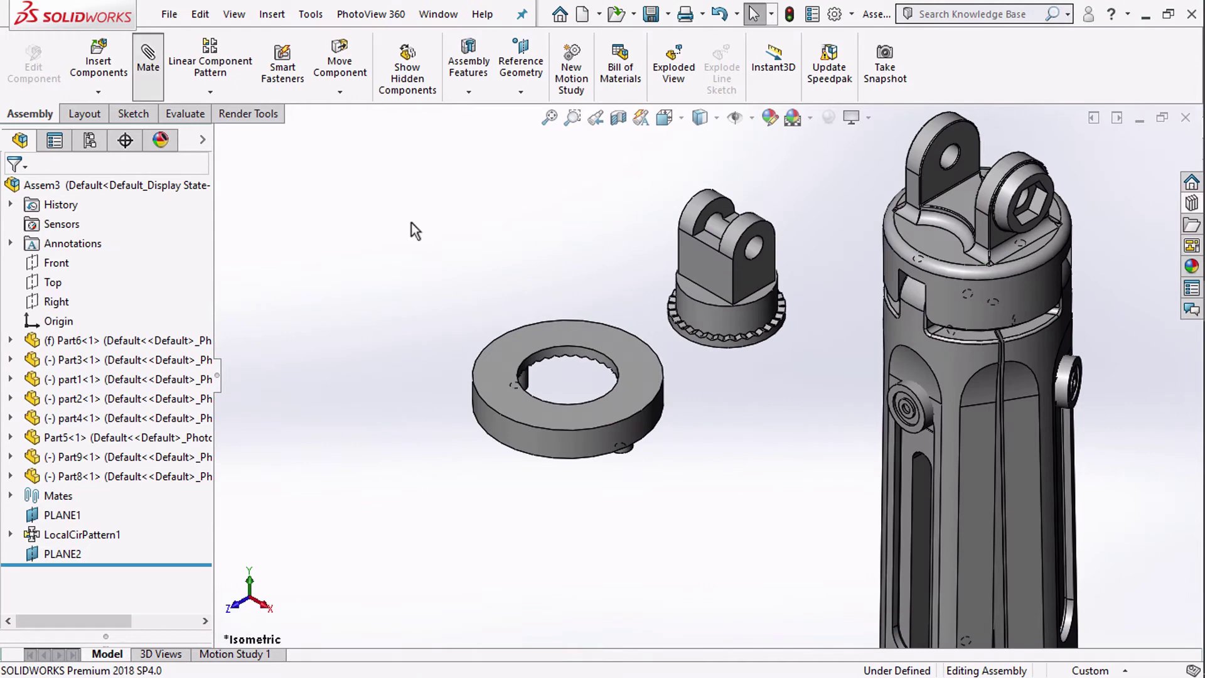
click(696, 312)
click(528, 442)
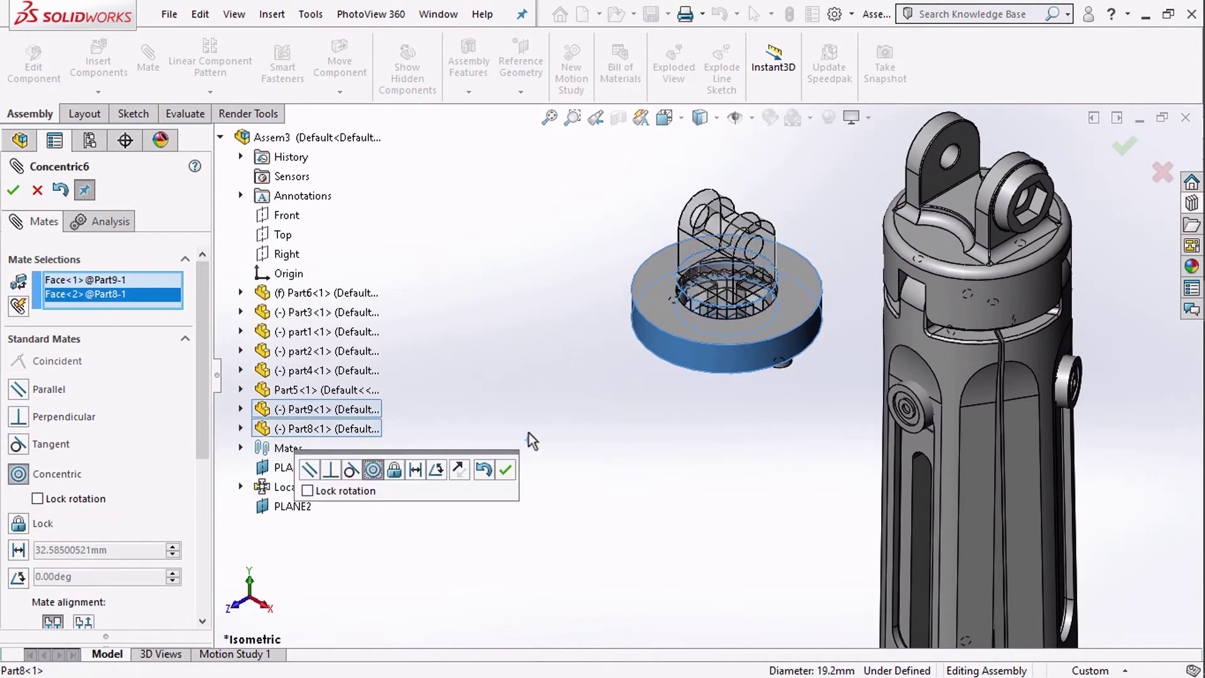
click(505, 471)
scroll(826, 270, down, 3)
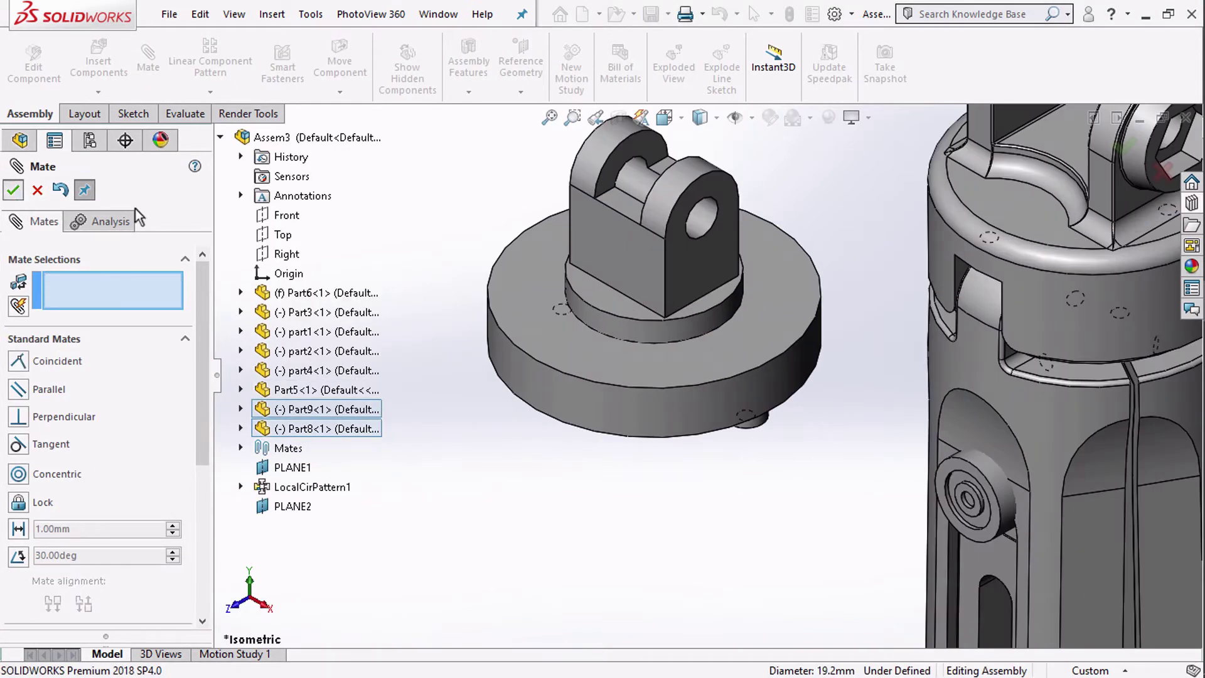
Finish mating and slide Part9 along its axis out of ring Part8 so the teeth on both parts are exposed.
click(13, 189)
drag(641, 236, 587, 377)
middle_drag(587, 377, 620, 245)
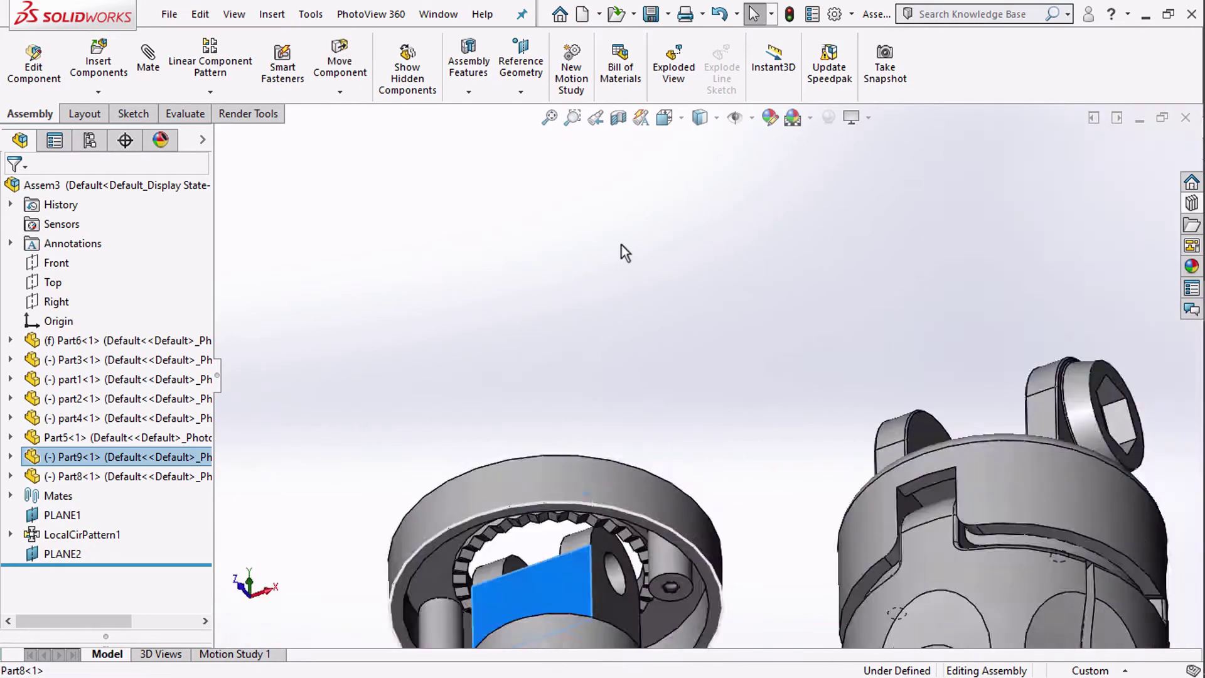
scroll(615, 282, up, 4)
scroll(634, 501, down, 6)
click(423, 236)
middle_drag(579, 359, 637, 286)
middle_drag(706, 488, 754, 634)
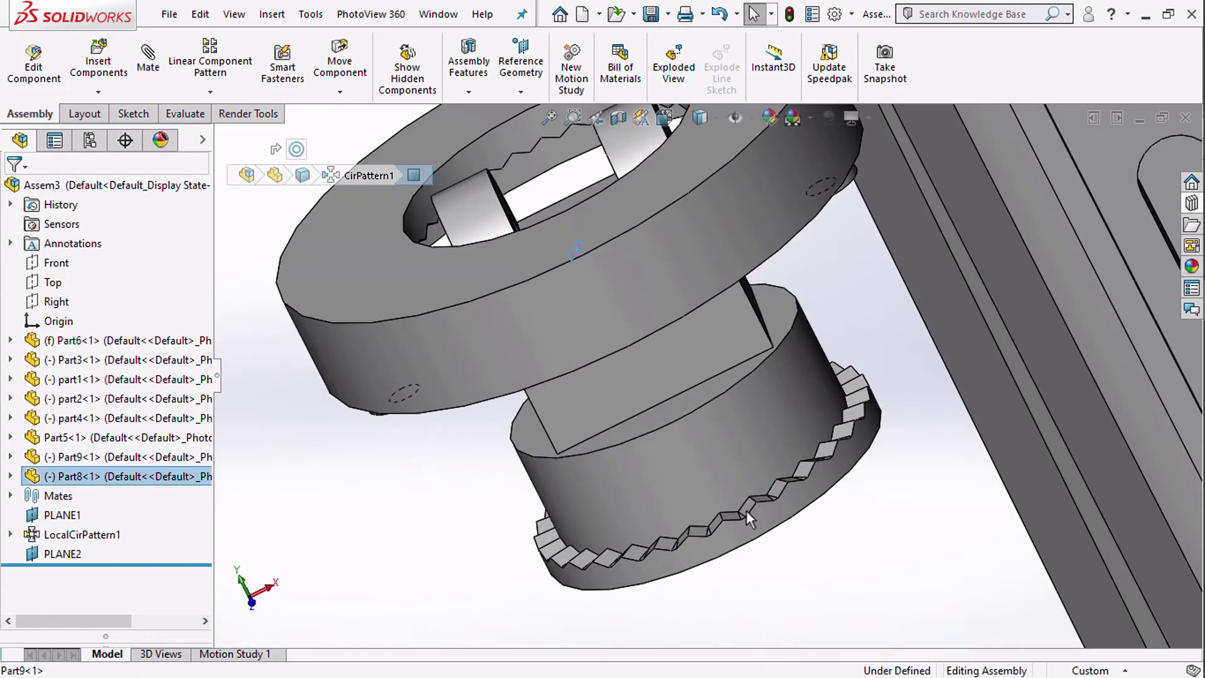
middle_drag(747, 510, 618, 449)
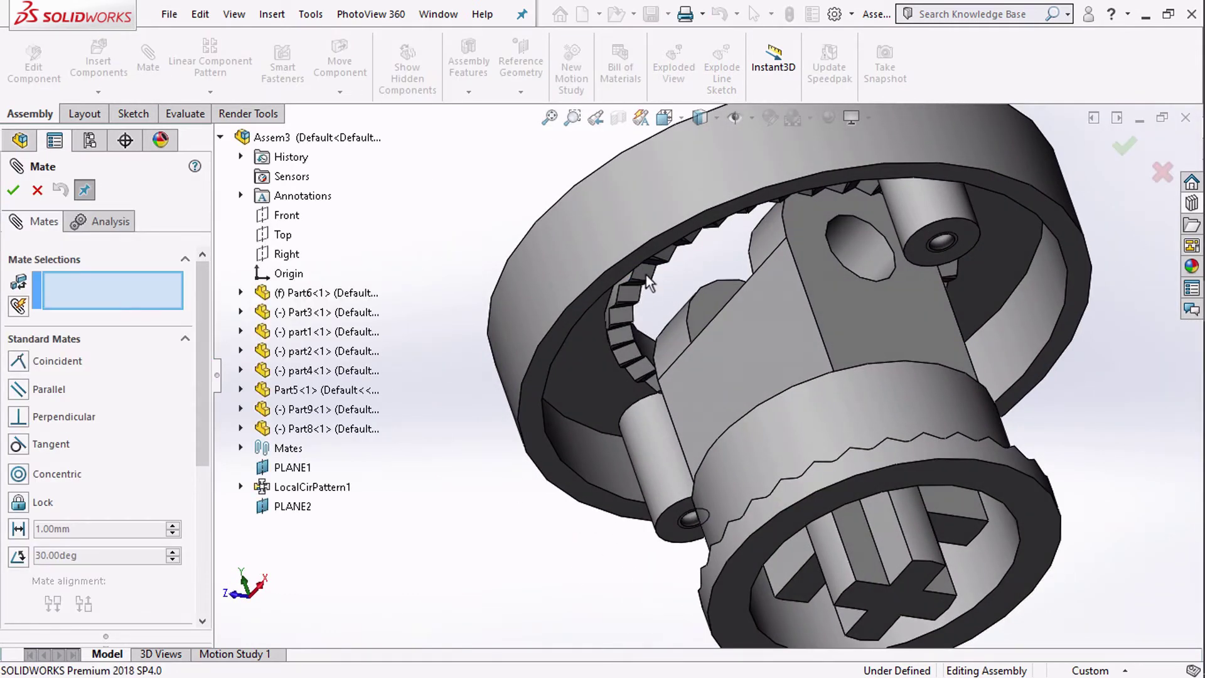
Mate a tooth edge on the inner rim of ring Part8 coincident with a tooth edge on the base of Part9.
scroll(646, 282, down, 3)
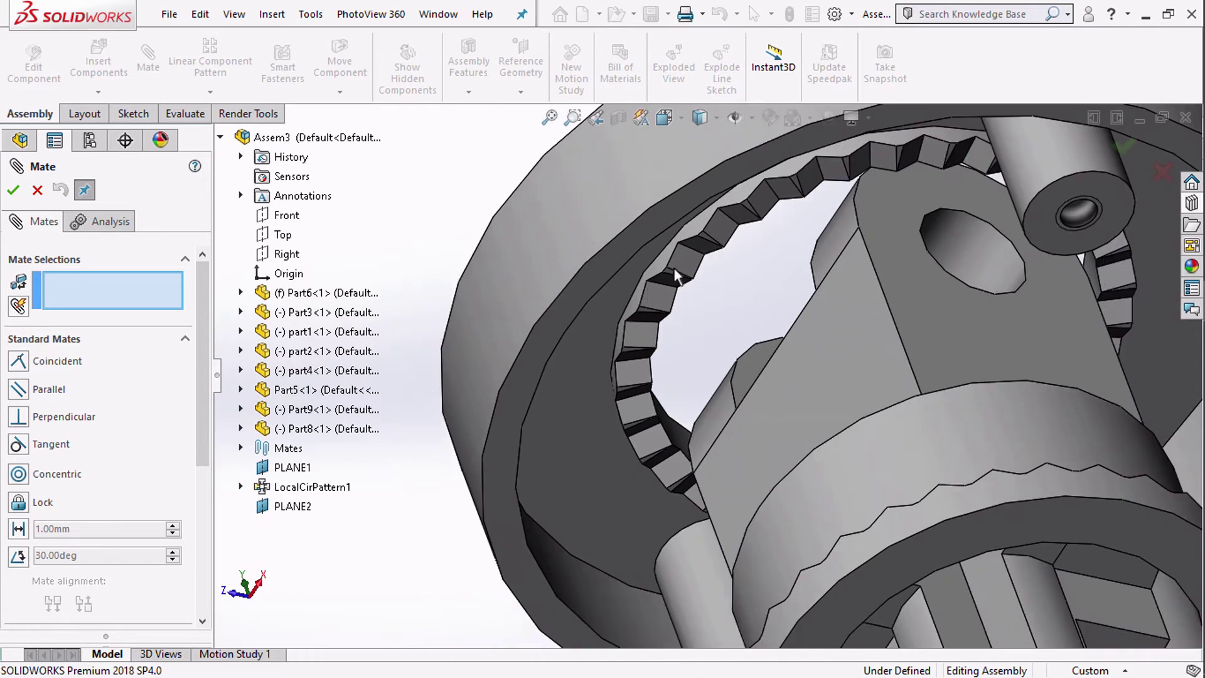
click(691, 250)
click(694, 250)
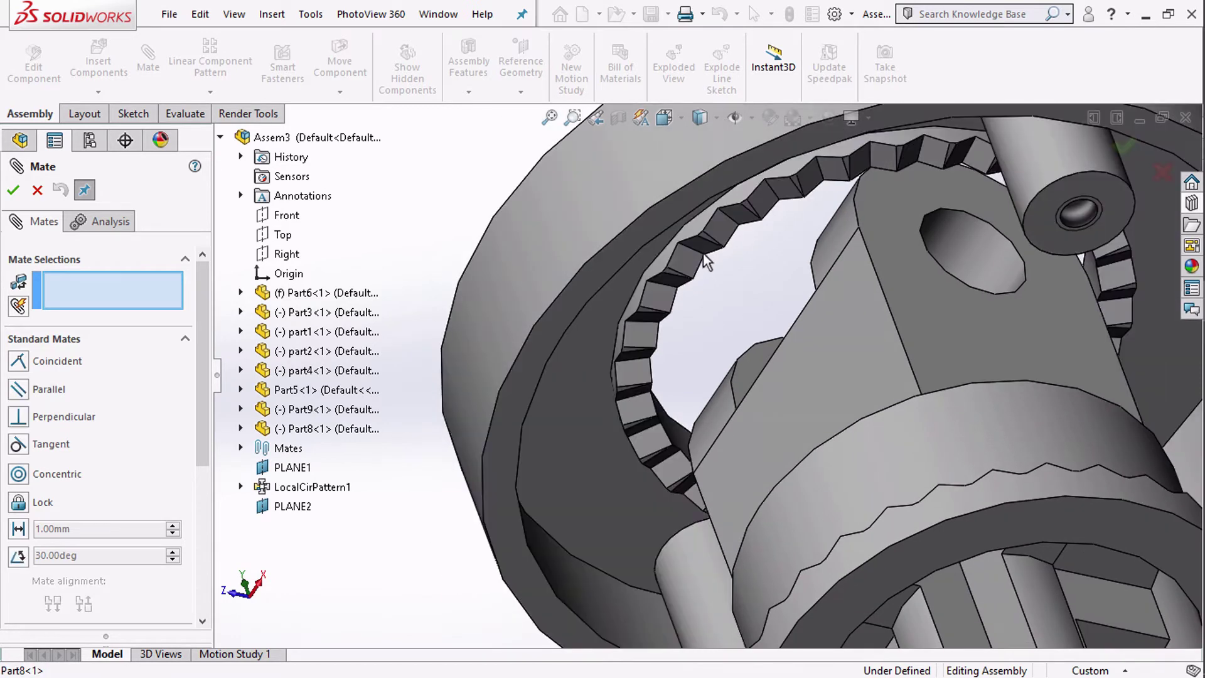
click(703, 254)
scroll(741, 356, up, 3)
middle_drag(863, 502, 803, 503)
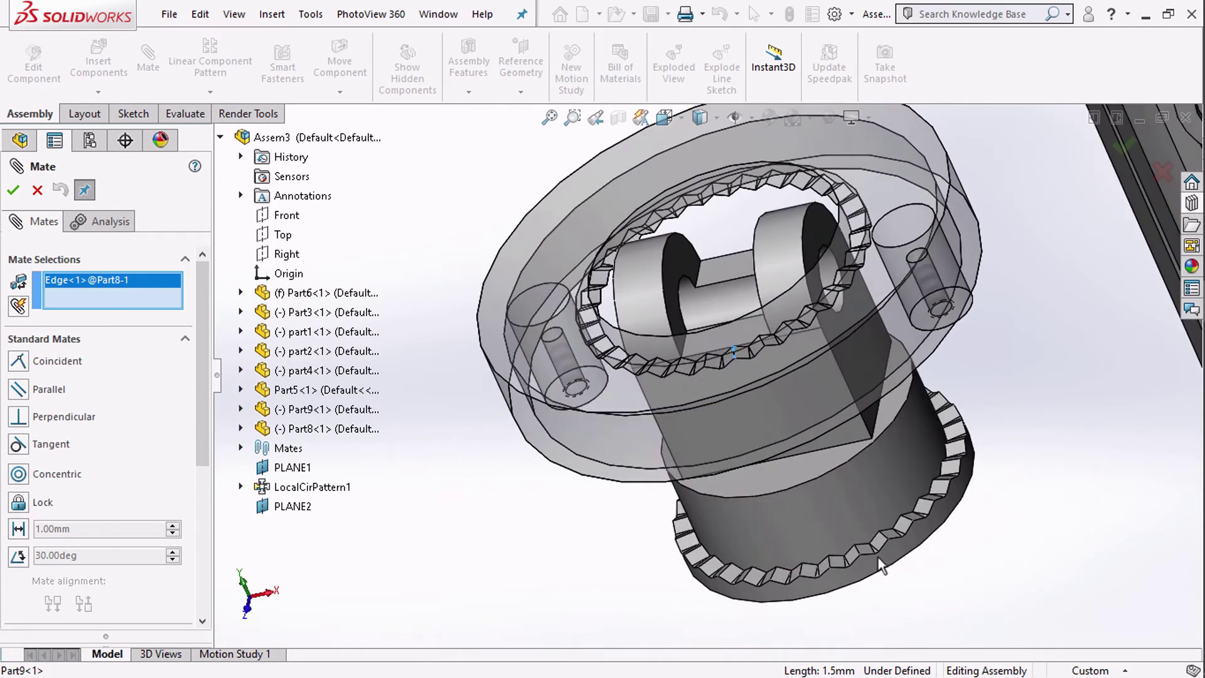
scroll(797, 501, down, 3)
click(800, 502)
scroll(722, 464, up, 5)
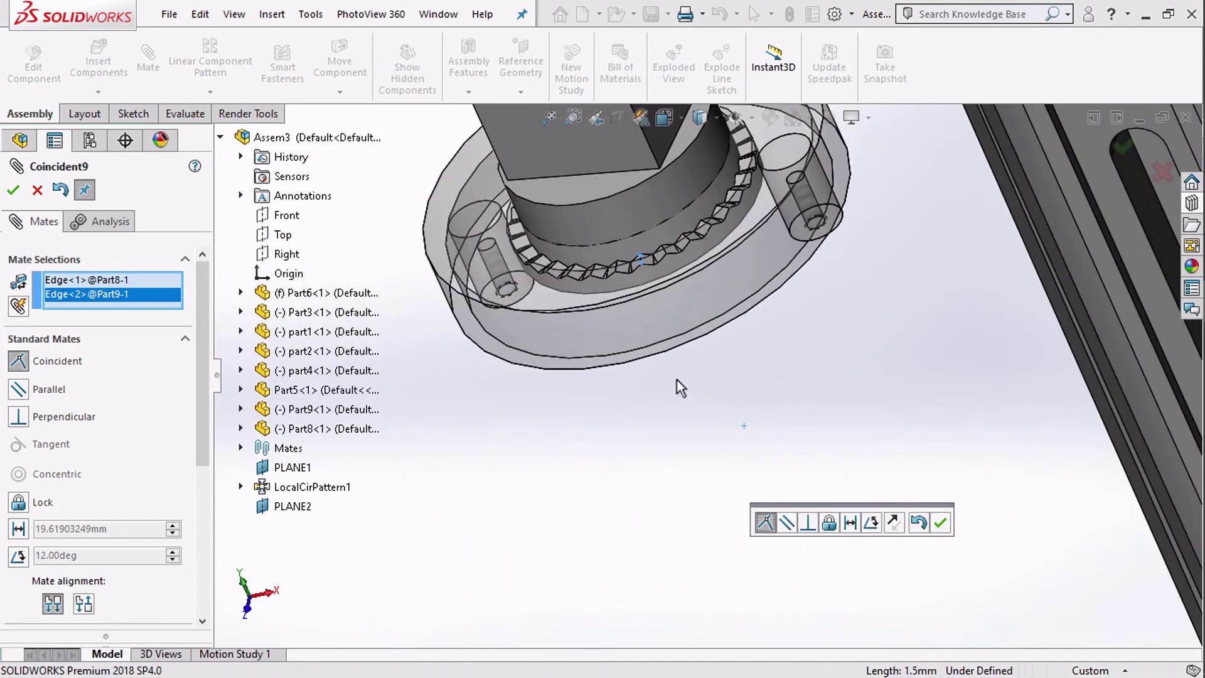
click(939, 522)
Insert the disc Part7 from the phone tripod folder and place it beside the open underside of ring Part8.
scroll(703, 302, up, 5)
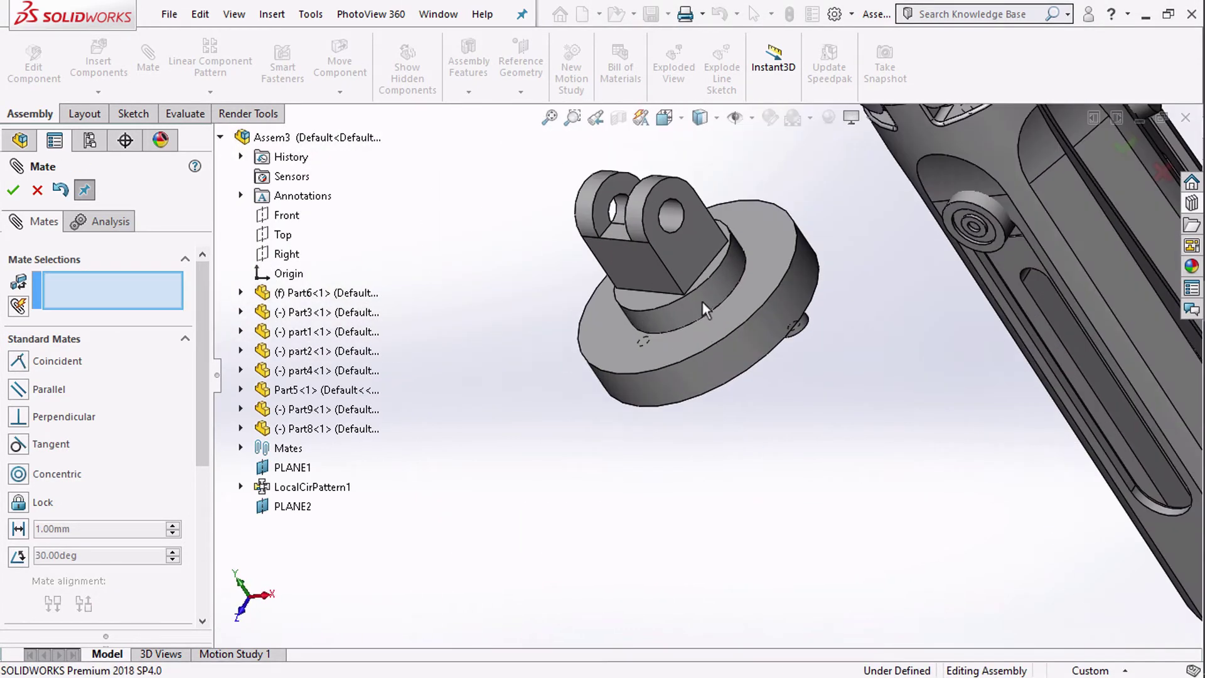
scroll(635, 400, down, 2)
middle_drag(634, 400, 648, 396)
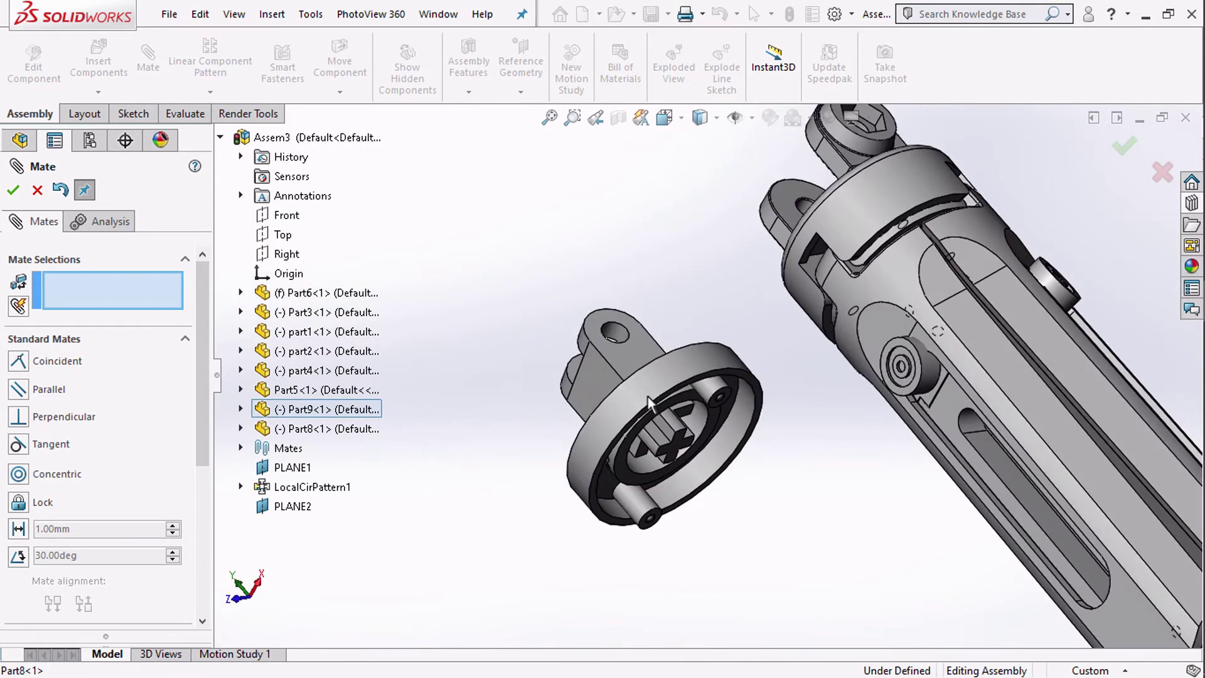
scroll(648, 397, down, 6)
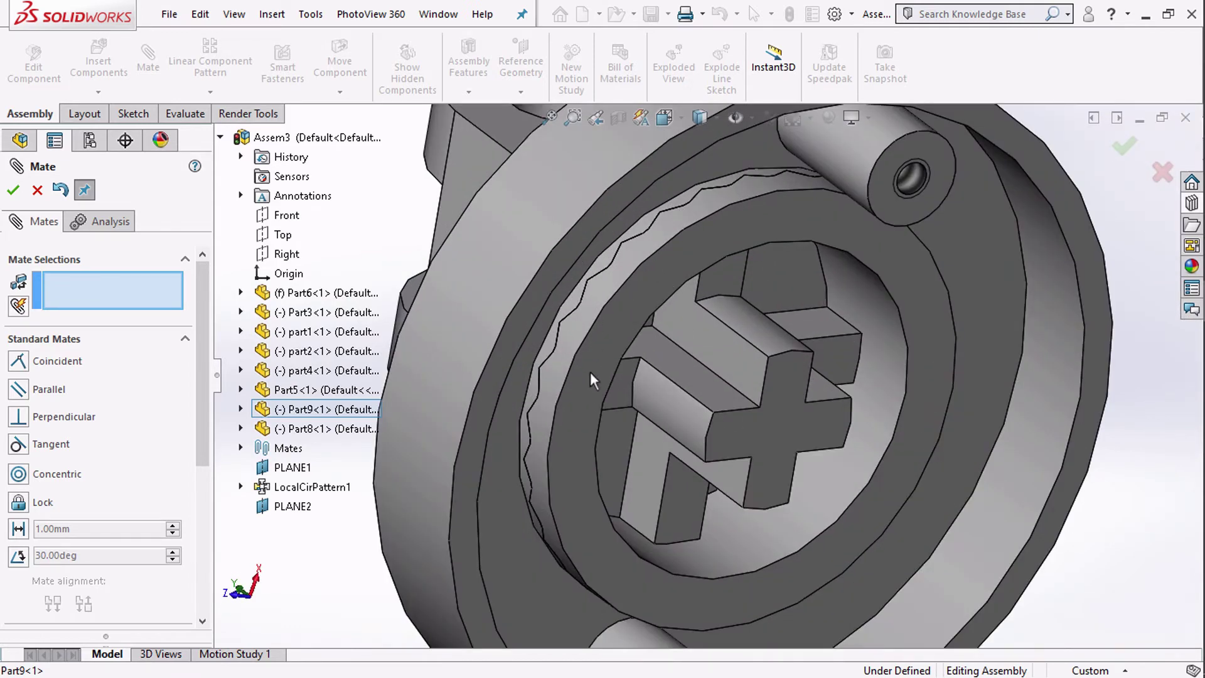
scroll(666, 339, up, 4)
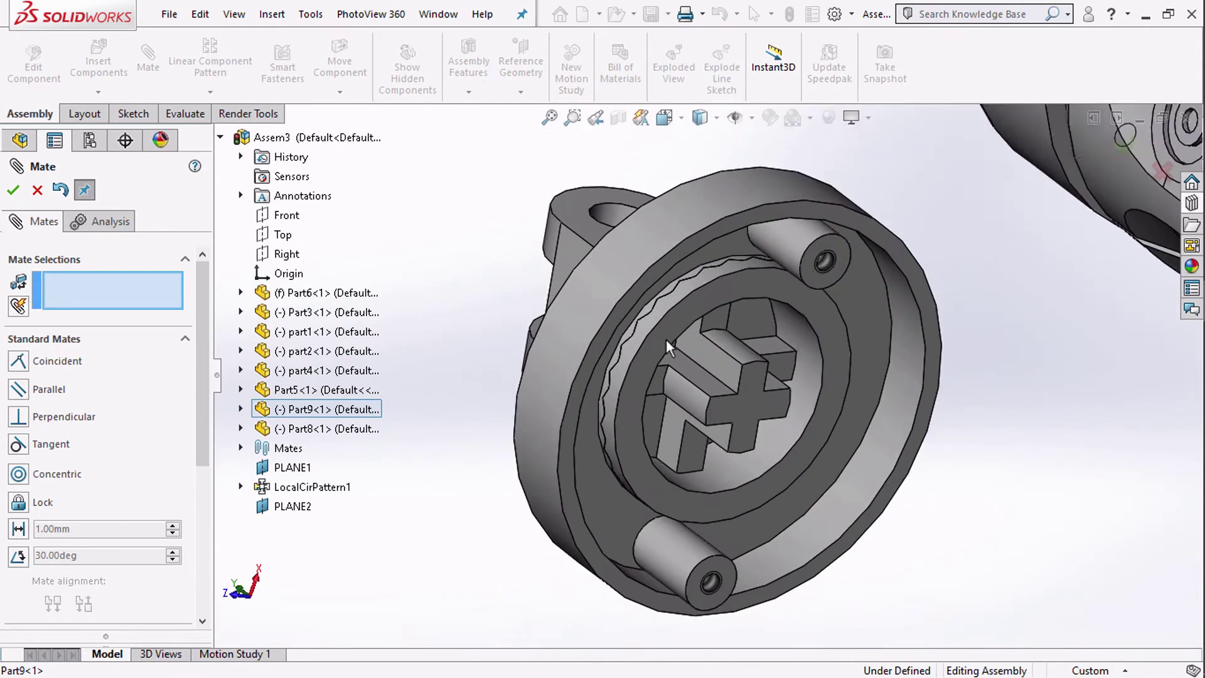
click(77, 91)
click(522, 257)
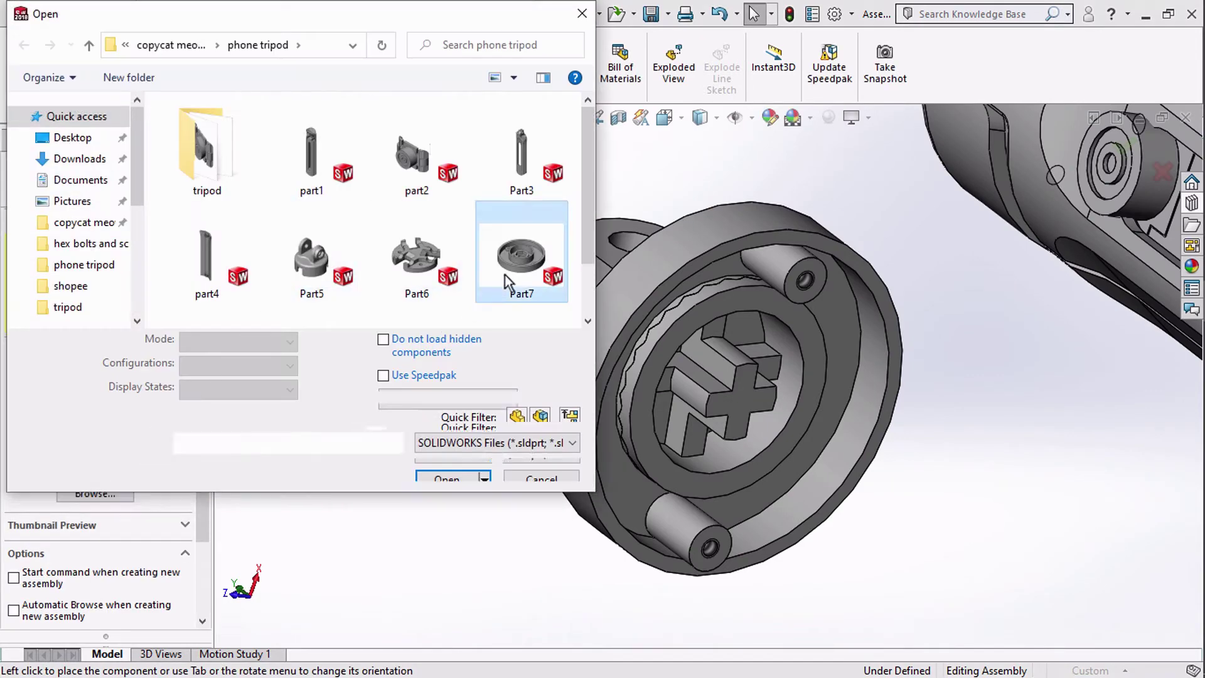
click(462, 457)
scroll(726, 530, up, 2)
click(797, 531)
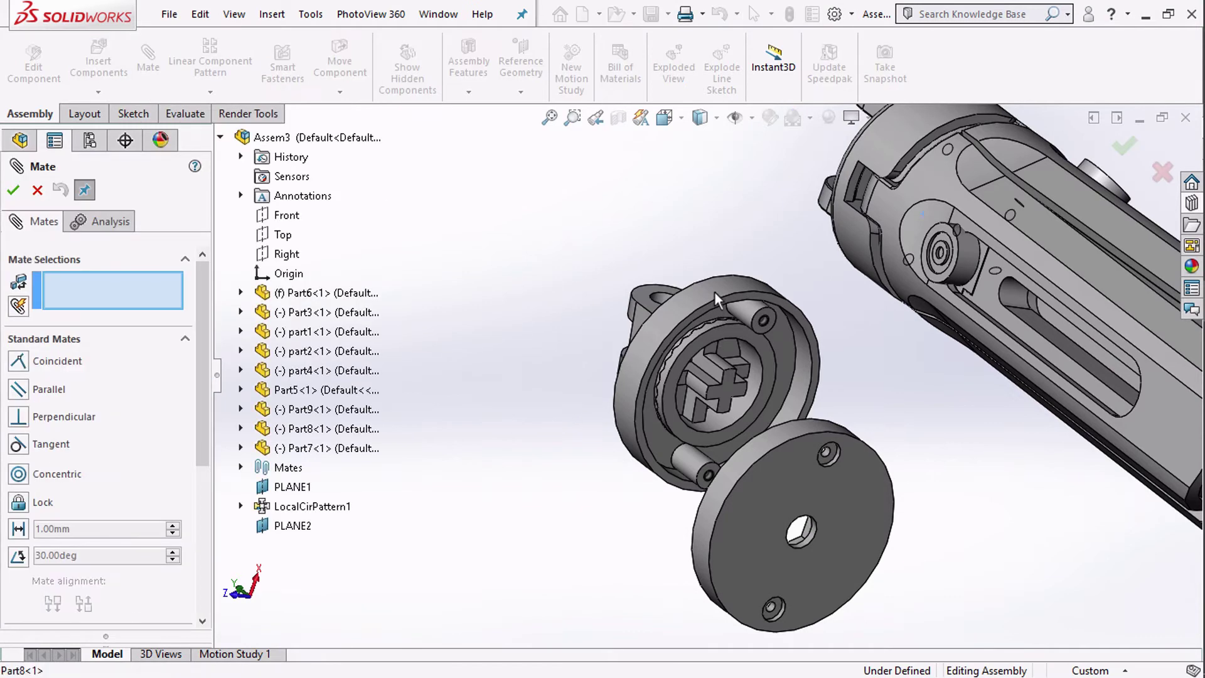
Mate the outer round face of disc Part7 concentric with the outer round face of ring Part8.
click(714, 292)
click(792, 434)
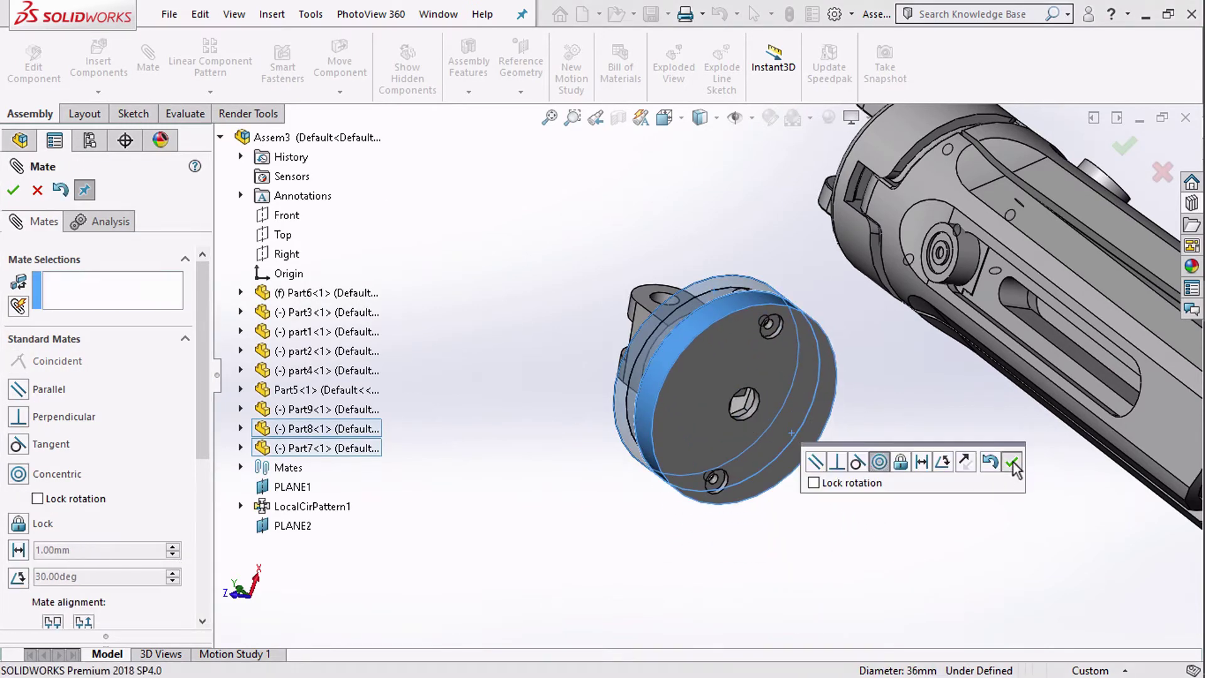
click(1012, 463)
Pull disc Part7 away from ring Part8 and mate their facing annular rim faces coincident.
drag(815, 402, 907, 538)
scroll(810, 451, down, 4)
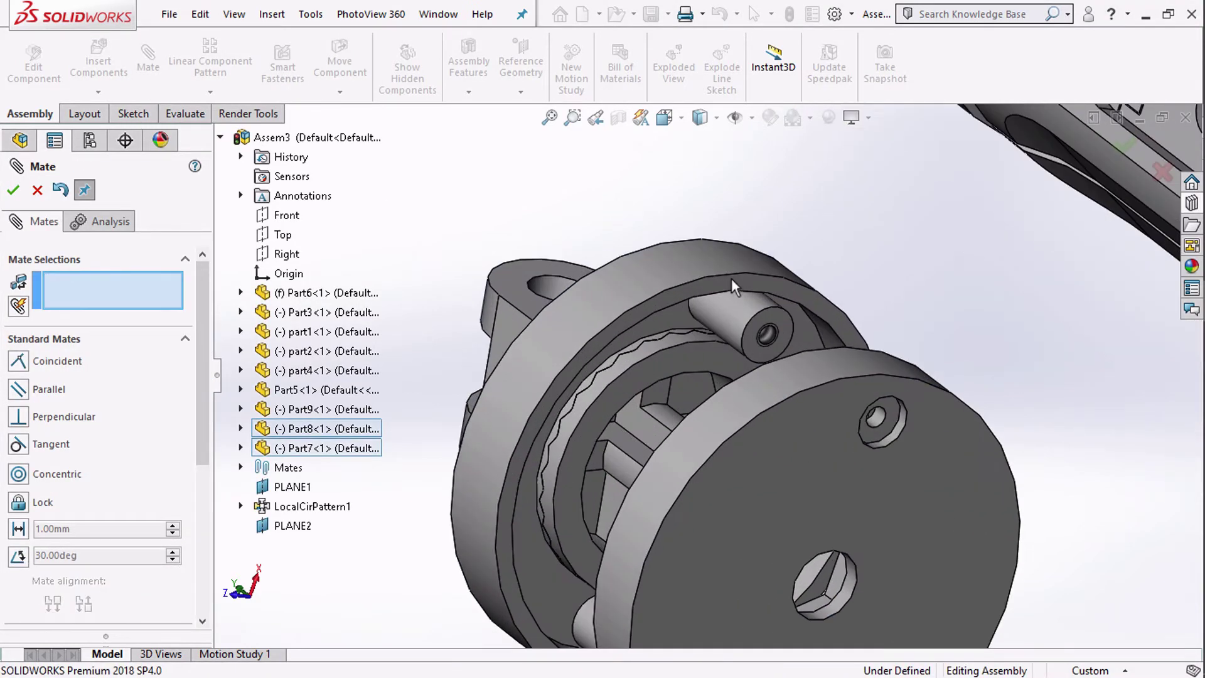
click(732, 278)
middle_drag(729, 352, 897, 385)
click(893, 383)
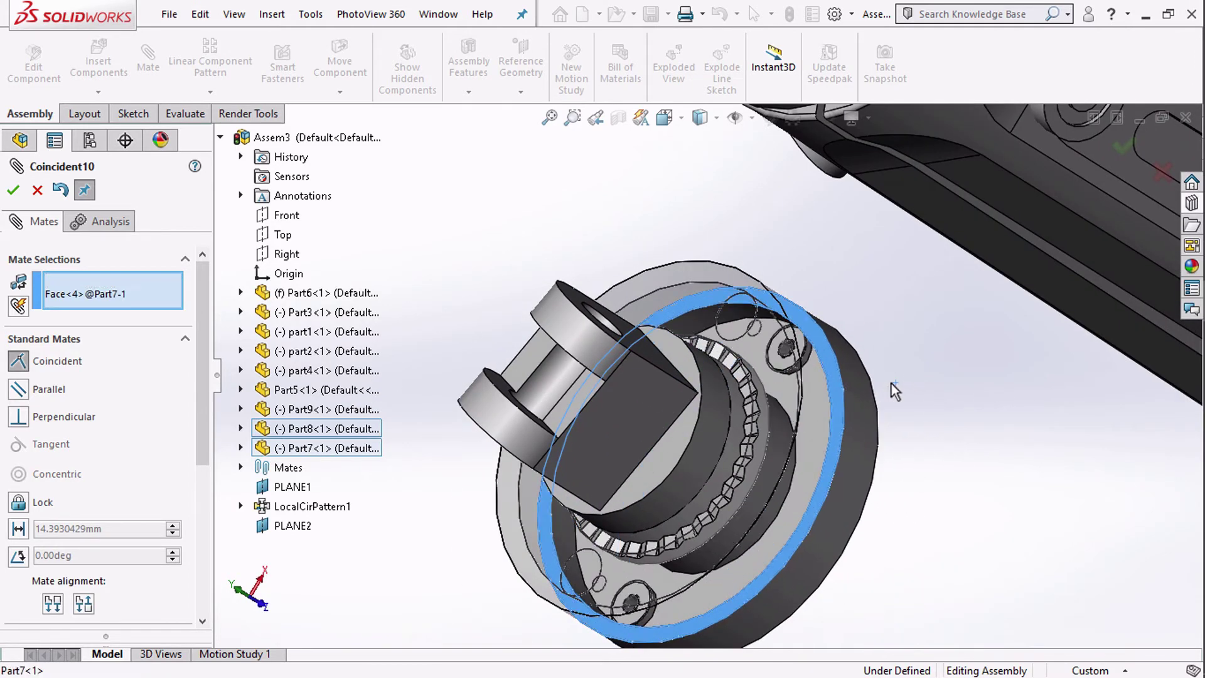
click(1083, 407)
Mate the flat side face of Part9's lug coincident with the inner face of a lug on cap Part5.
drag(846, 439, 788, 458)
scroll(789, 458, up, 4)
middle_drag(788, 458, 759, 481)
drag(775, 383, 769, 447)
scroll(496, 362, down, 2)
scroll(510, 364, up, 2)
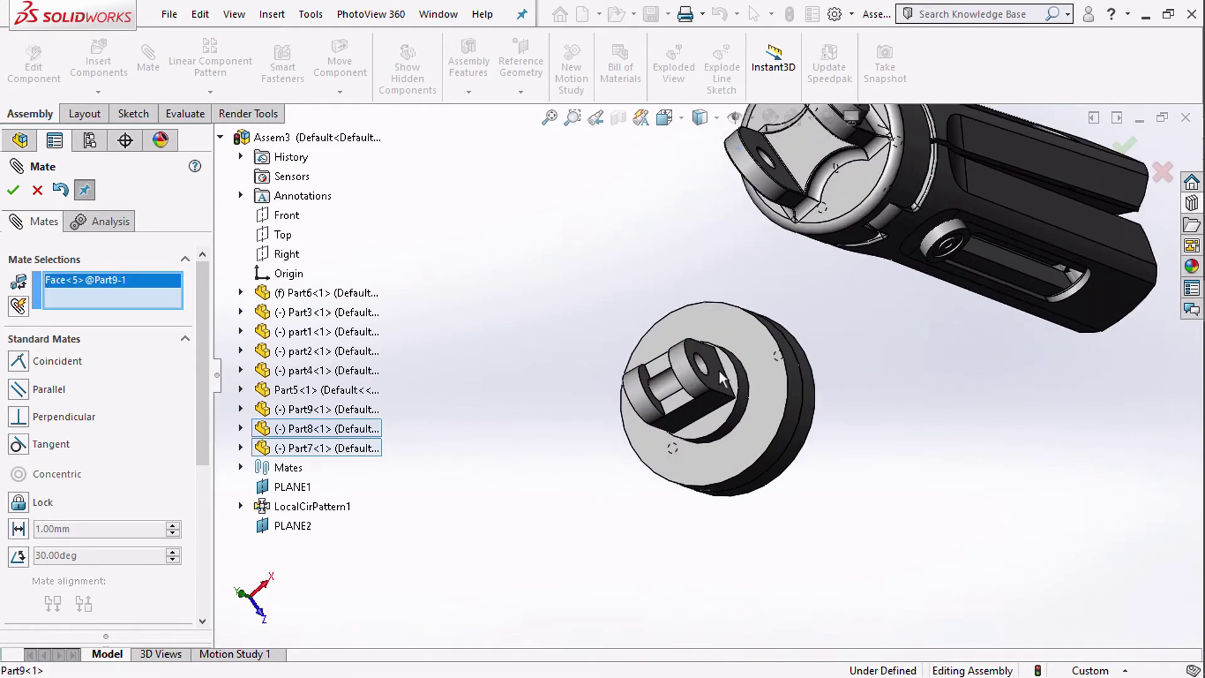
click(722, 377)
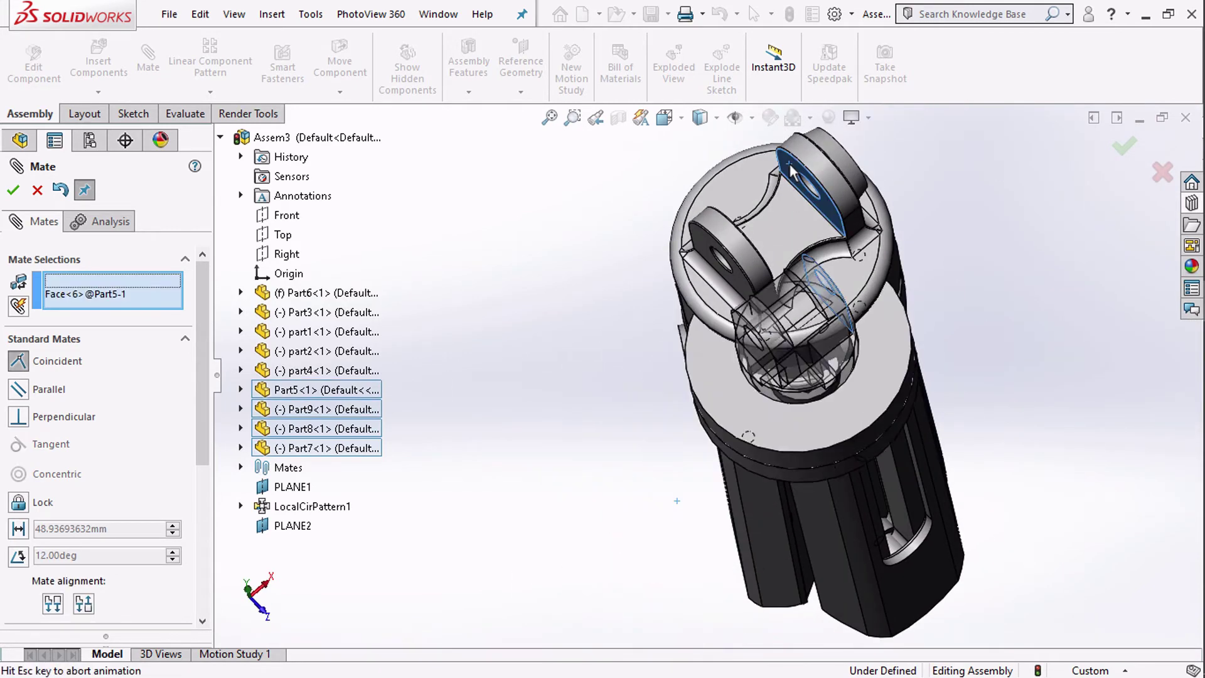
click(985, 141)
Mate the hole in cap Part5's lug concentric with the pivot hole of Part9.
scroll(815, 221, down, 5)
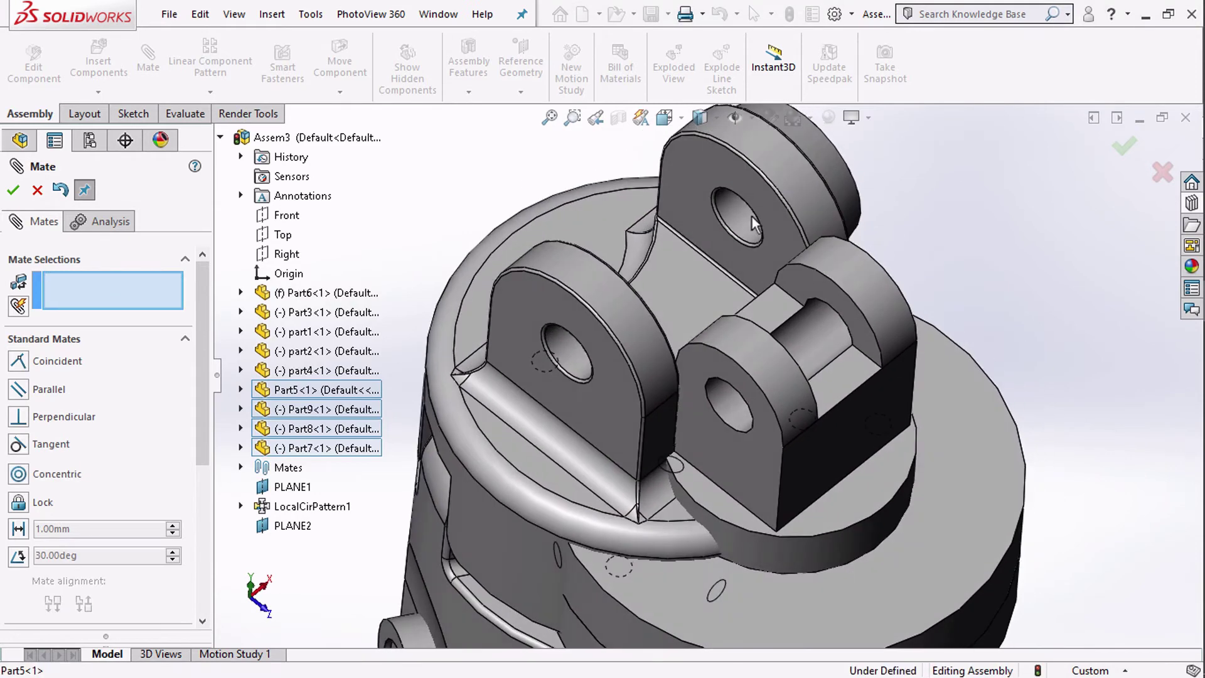
click(753, 219)
click(816, 336)
click(1033, 320)
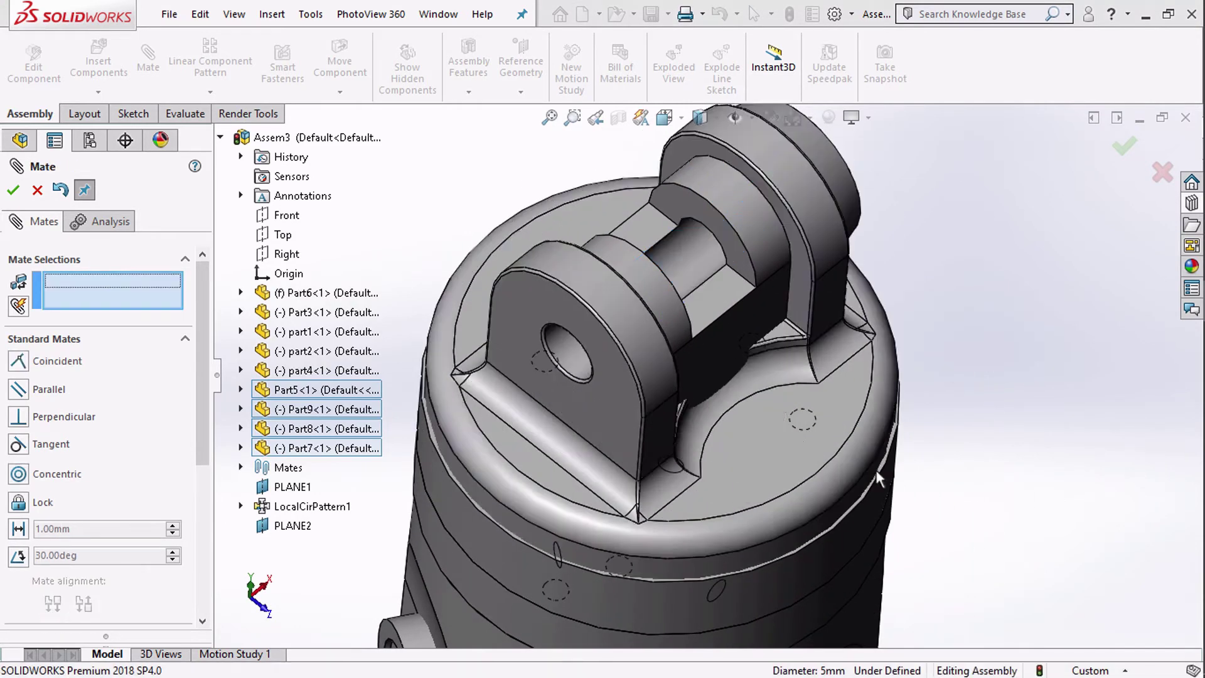
Swing the head upright on its hinge, spread the tripod legs in the isometric view, and finish mating.
scroll(876, 470, up, 3)
drag(768, 488, 624, 198)
middle_drag(821, 420, 693, 458)
scroll(693, 458, up, 2)
click(667, 118)
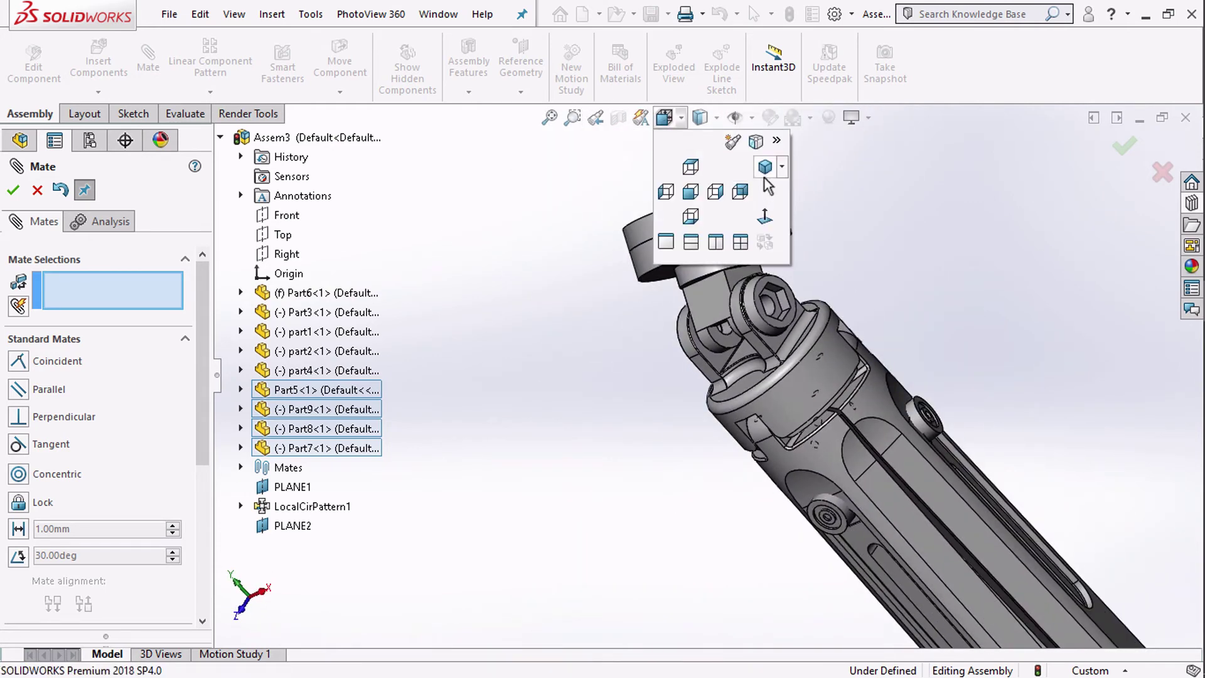
click(765, 168)
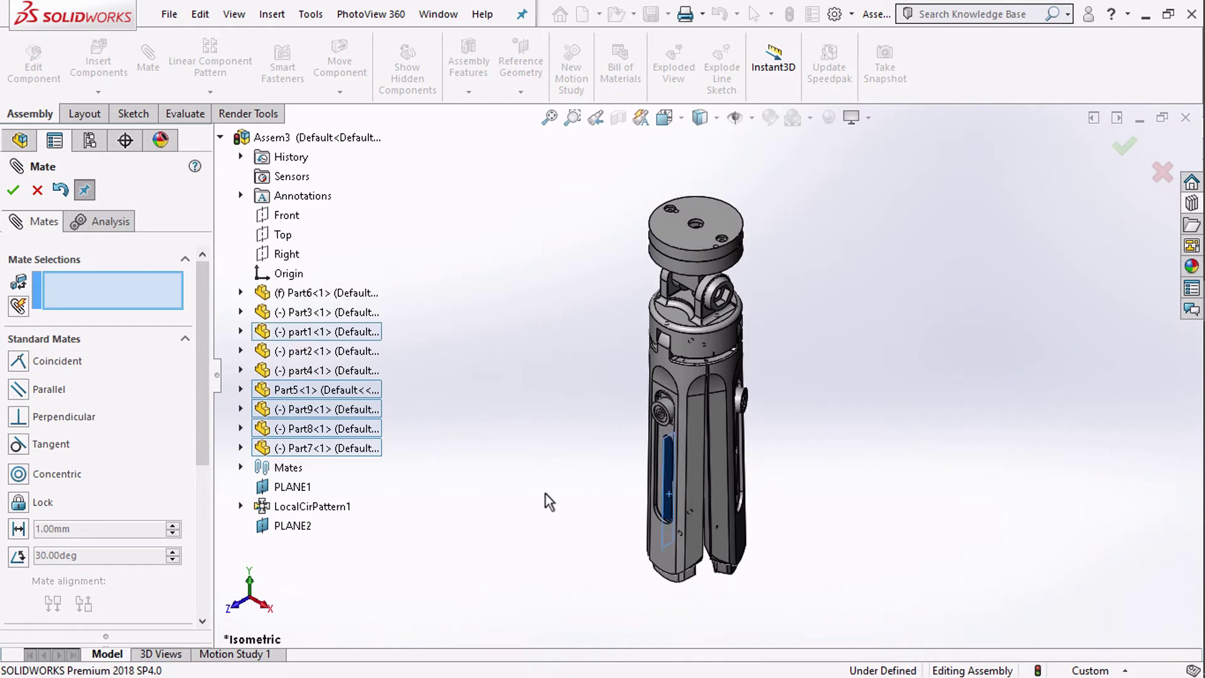
drag(628, 545, 541, 549)
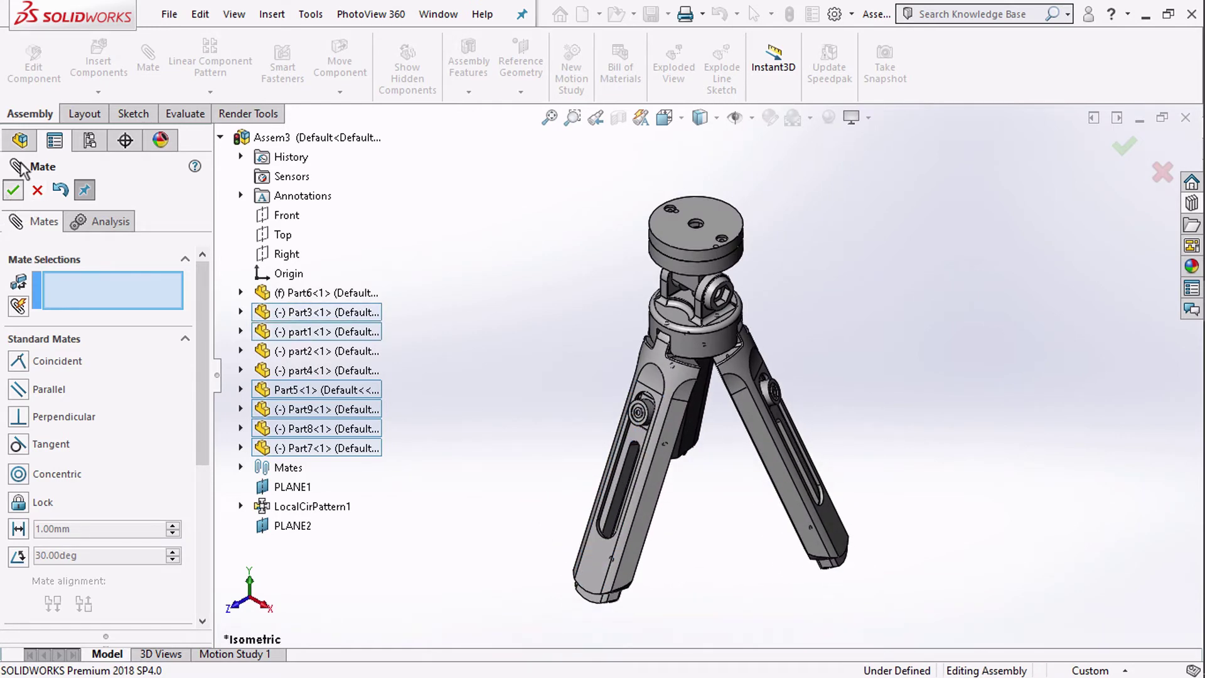
click(37, 190)
Insert the wing knob Part10 from the phone tripod folder and place it beside the tripod's head.
click(99, 60)
drag(584, 224, 584, 294)
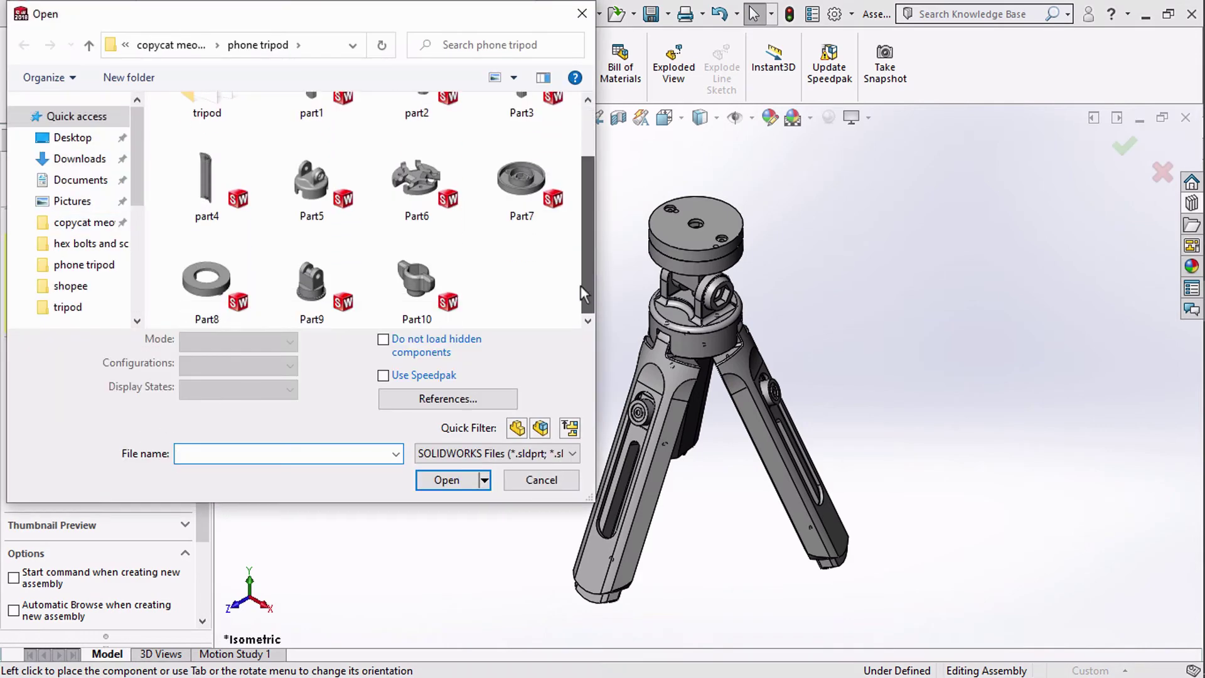
click(416, 286)
click(447, 480)
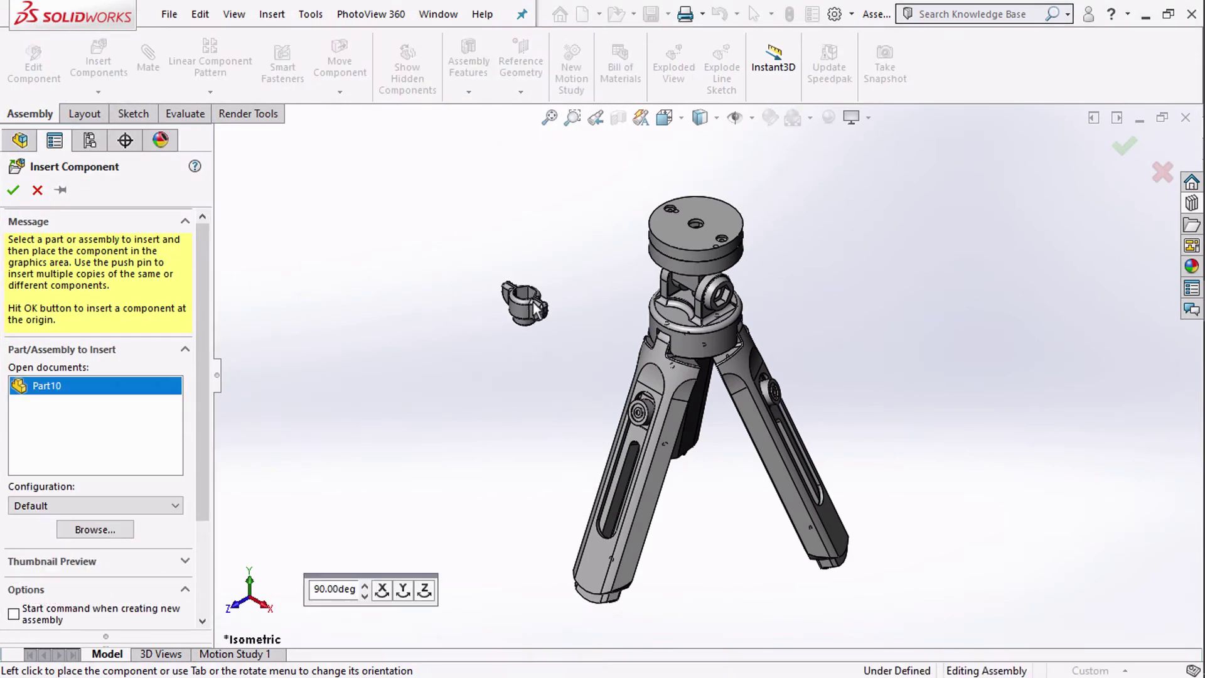
click(537, 309)
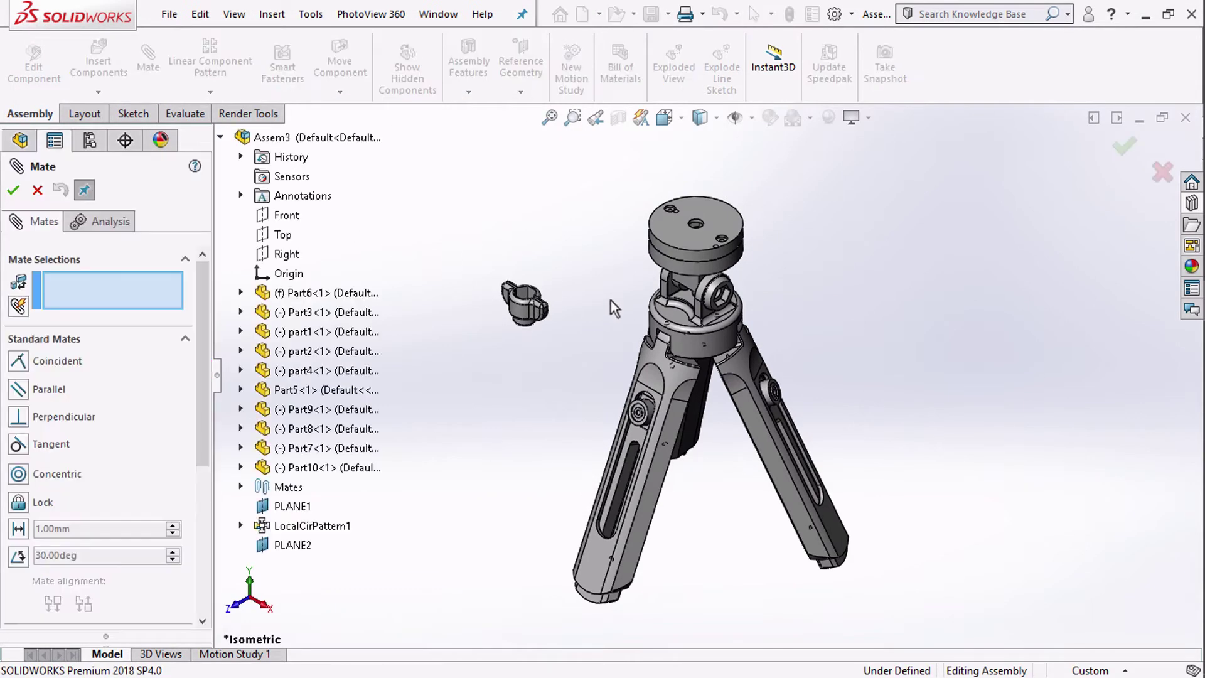
Mate the round end face of wing knob Part10 coincident with the outer face of cap Part5's lug.
middle_drag(611, 300, 714, 371)
scroll(699, 321, down, 5)
click(682, 352)
scroll(680, 347, up, 3)
middle_drag(656, 330, 709, 257)
scroll(697, 333, down, 8)
click(686, 338)
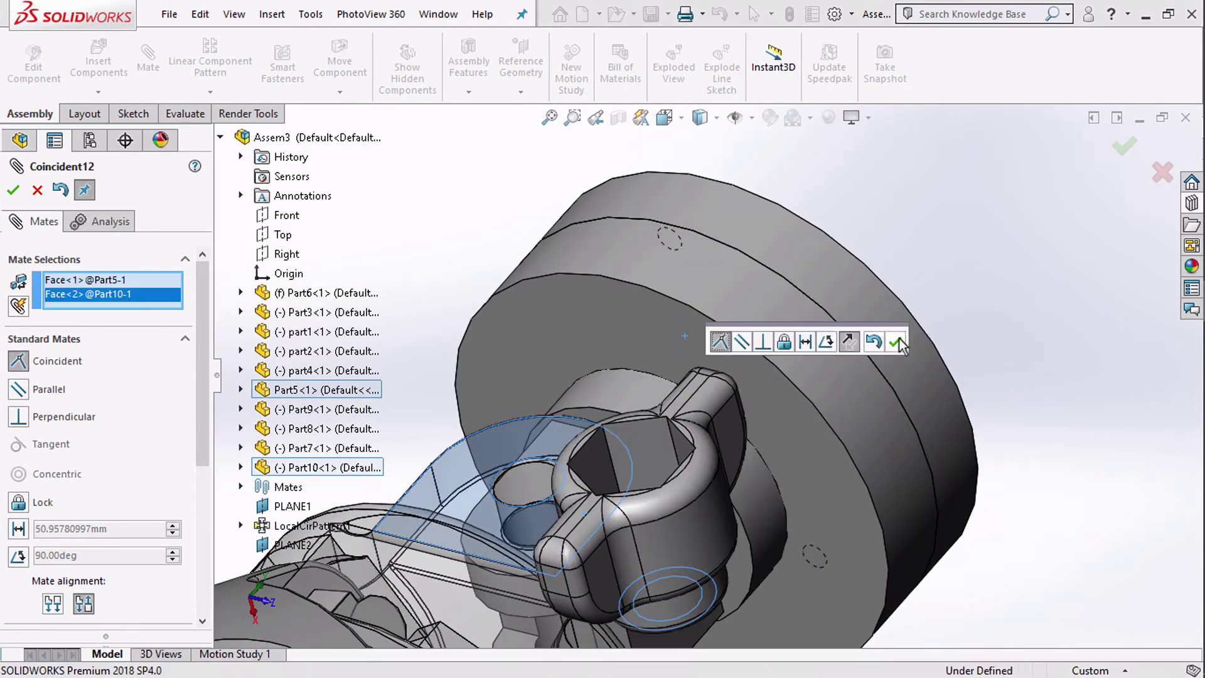
click(897, 345)
Mate the hole of wing knob Part10 concentric with the hole in cap Part5's lug and finish mating.
scroll(708, 375, up, 3)
click(600, 438)
middle_drag(595, 399, 618, 452)
scroll(628, 427, up, 3)
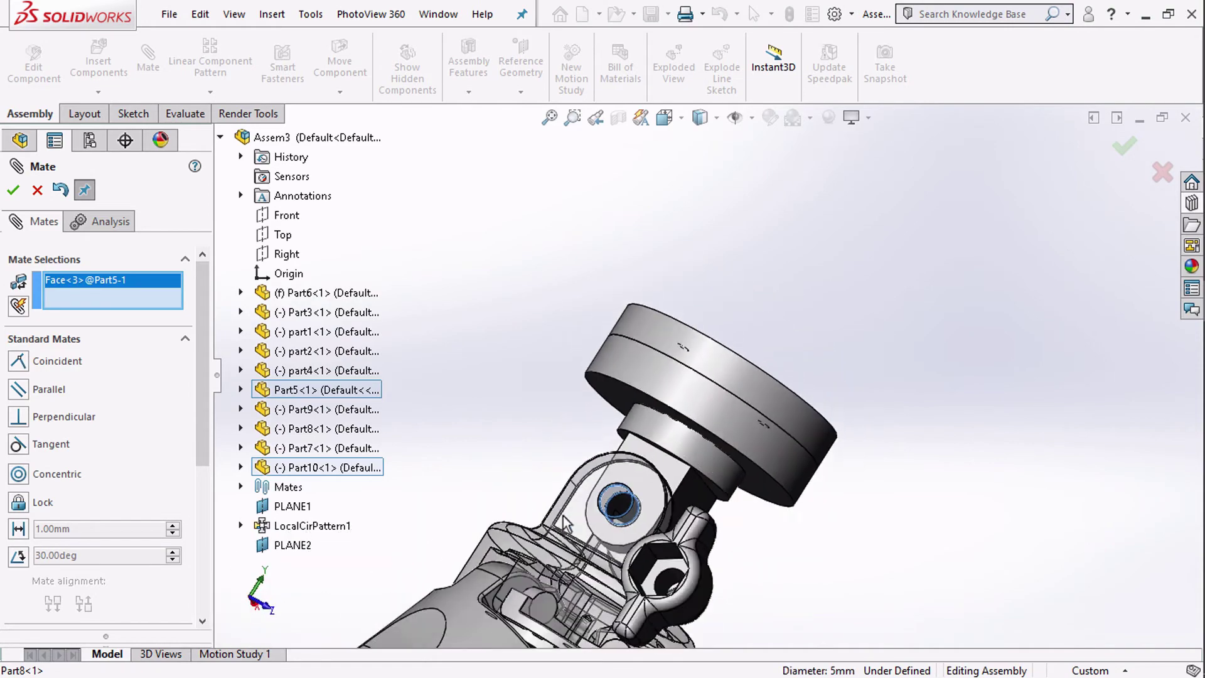
scroll(666, 528, down, 5)
click(744, 446)
click(959, 475)
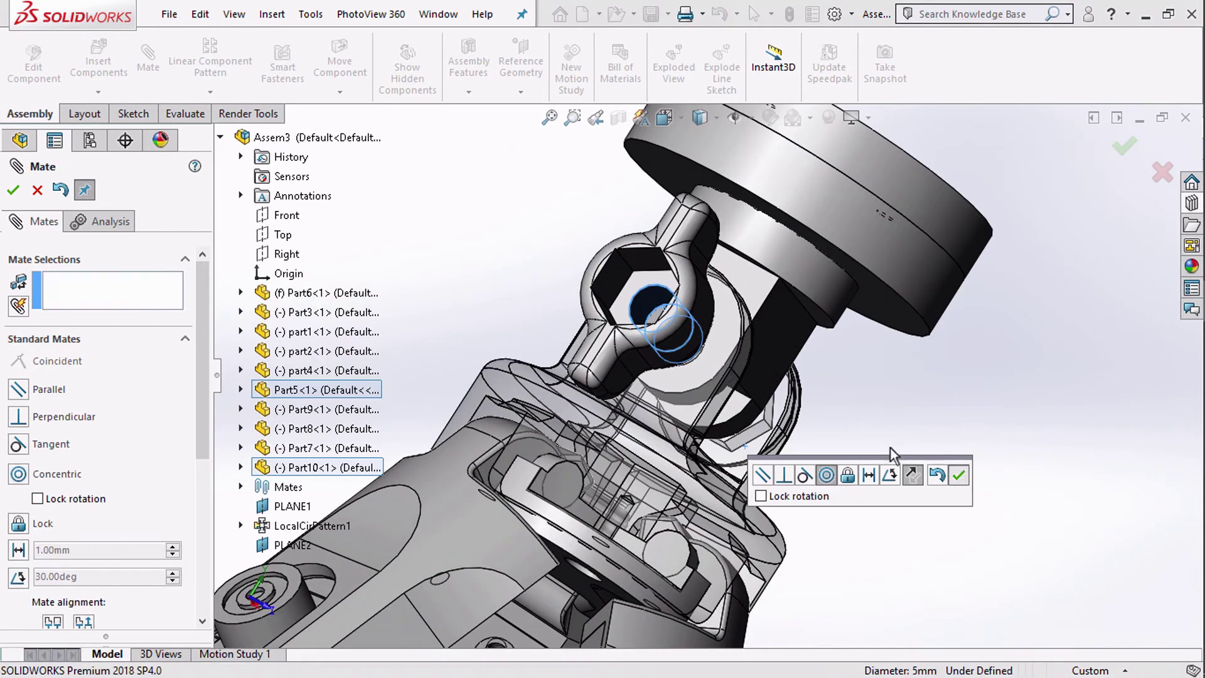
middle_drag(890, 455, 741, 490)
scroll(734, 439, up, 3)
click(14, 189)
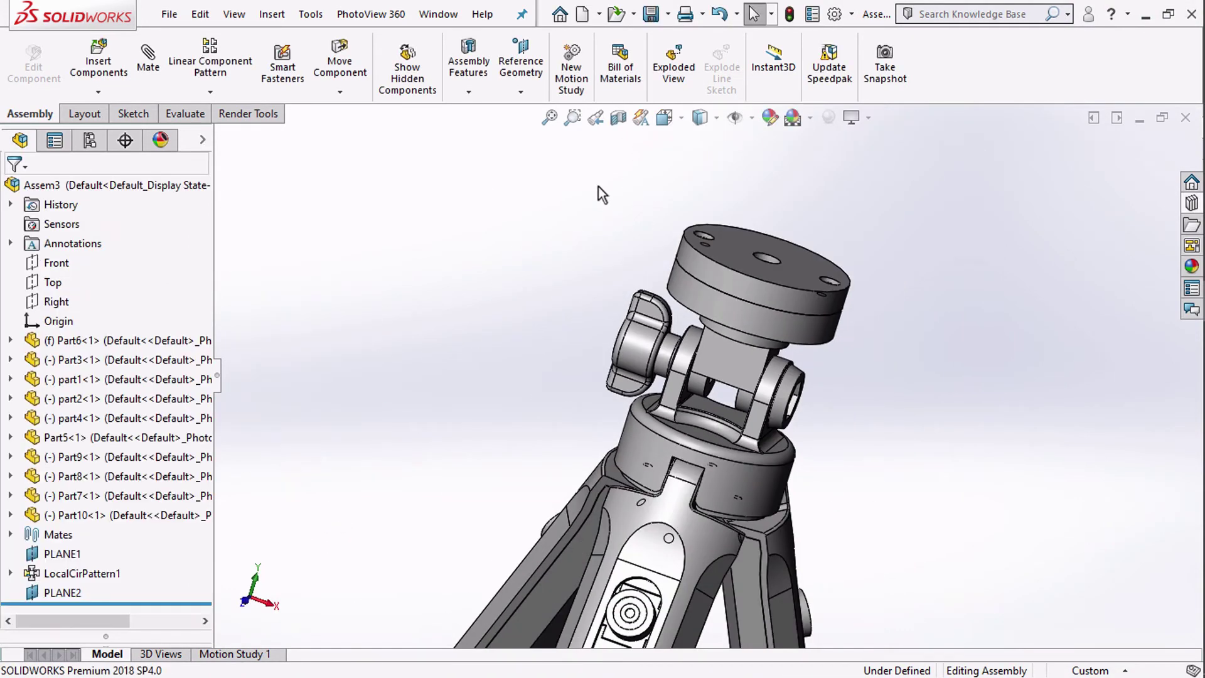
Check the assembled tripod in the front, right and isometric views.
click(664, 117)
click(691, 192)
click(664, 118)
click(715, 192)
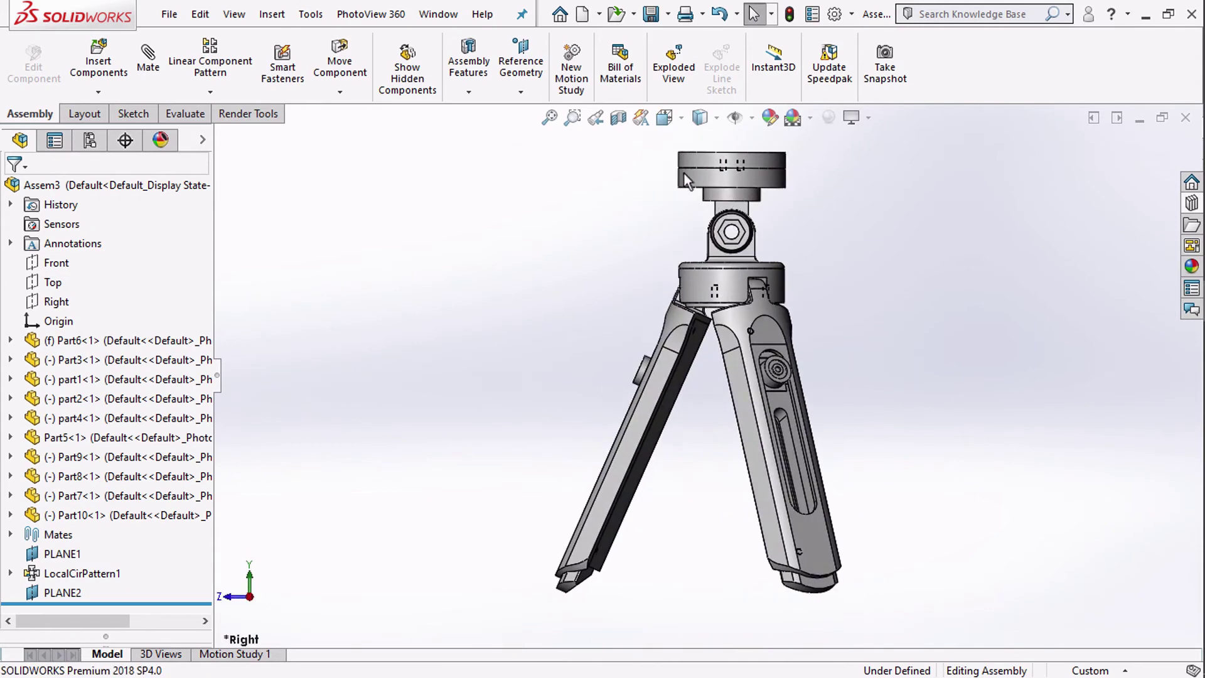
click(664, 117)
click(765, 166)
scroll(696, 306, down, 2)
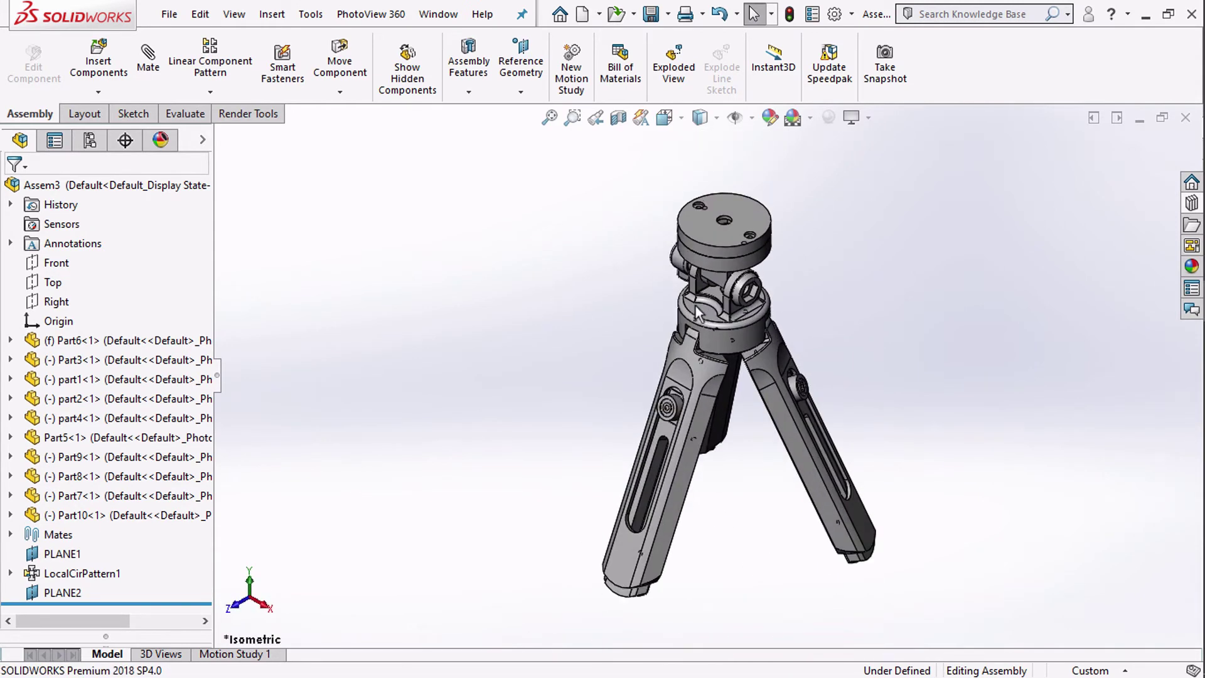
Slide the inner leg section part1 out to extend the legs and tilt the head on its hinge to test the motion.
click(658, 435)
scroll(607, 428, up, 2)
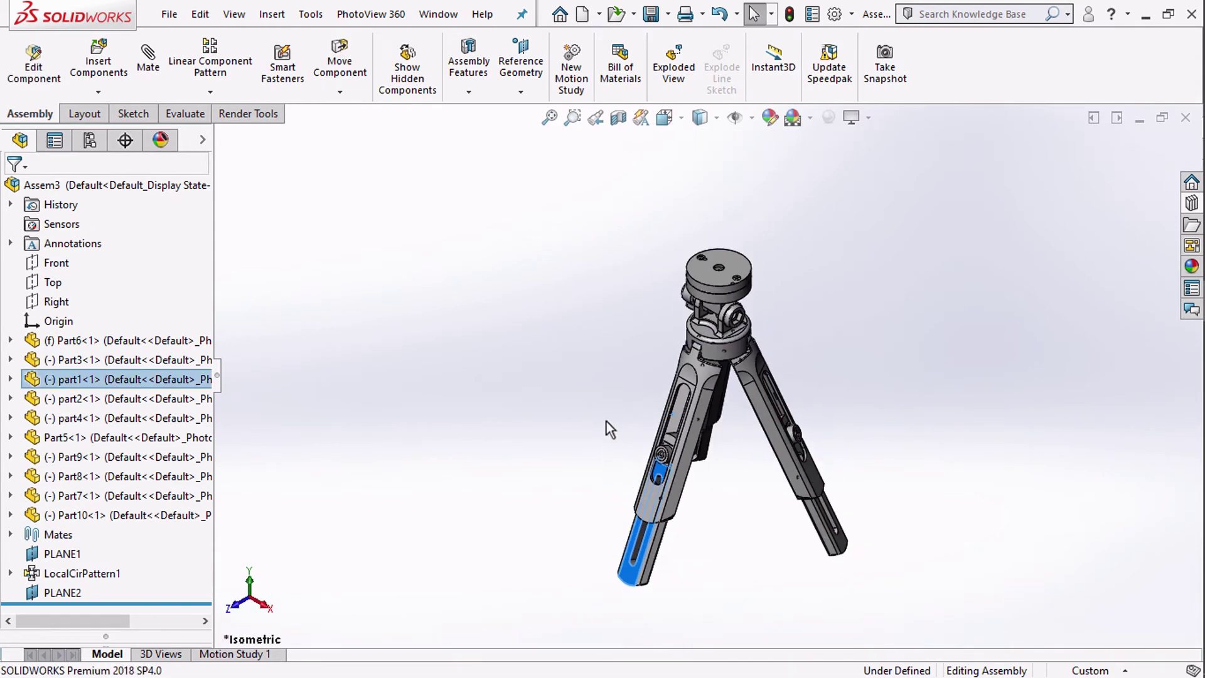
click(680, 290)
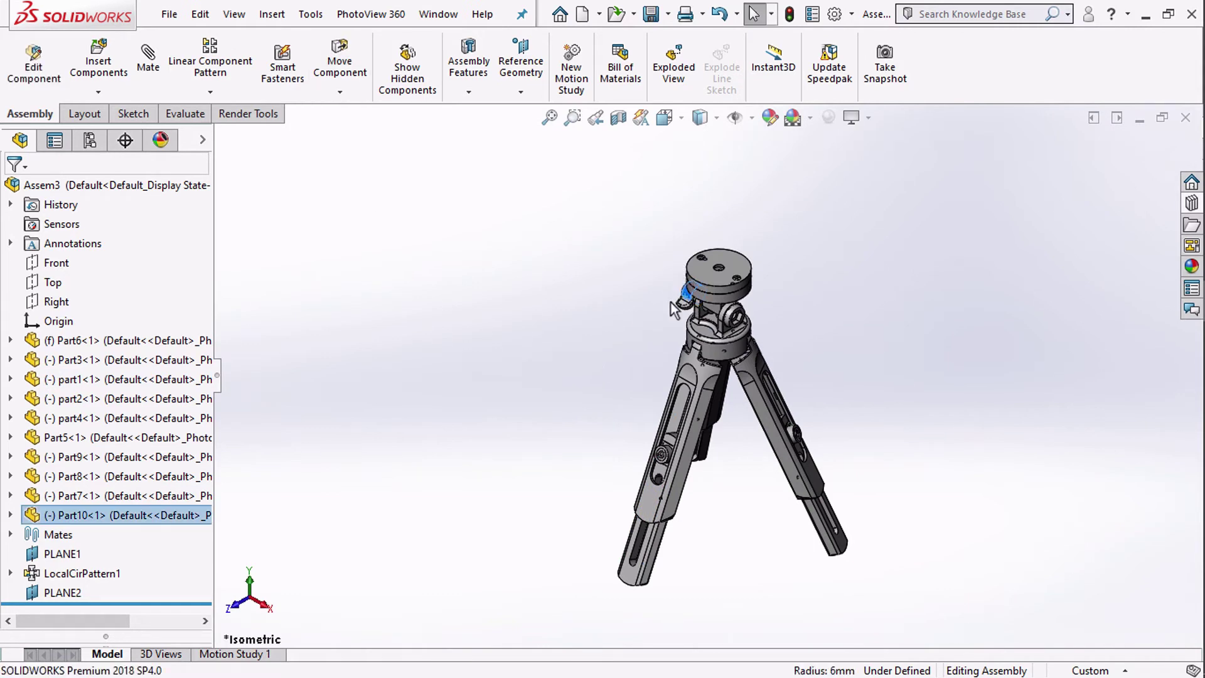
scroll(675, 309, down, 5)
drag(751, 280, 650, 358)
key(Escape)
scroll(728, 272, up, 2)
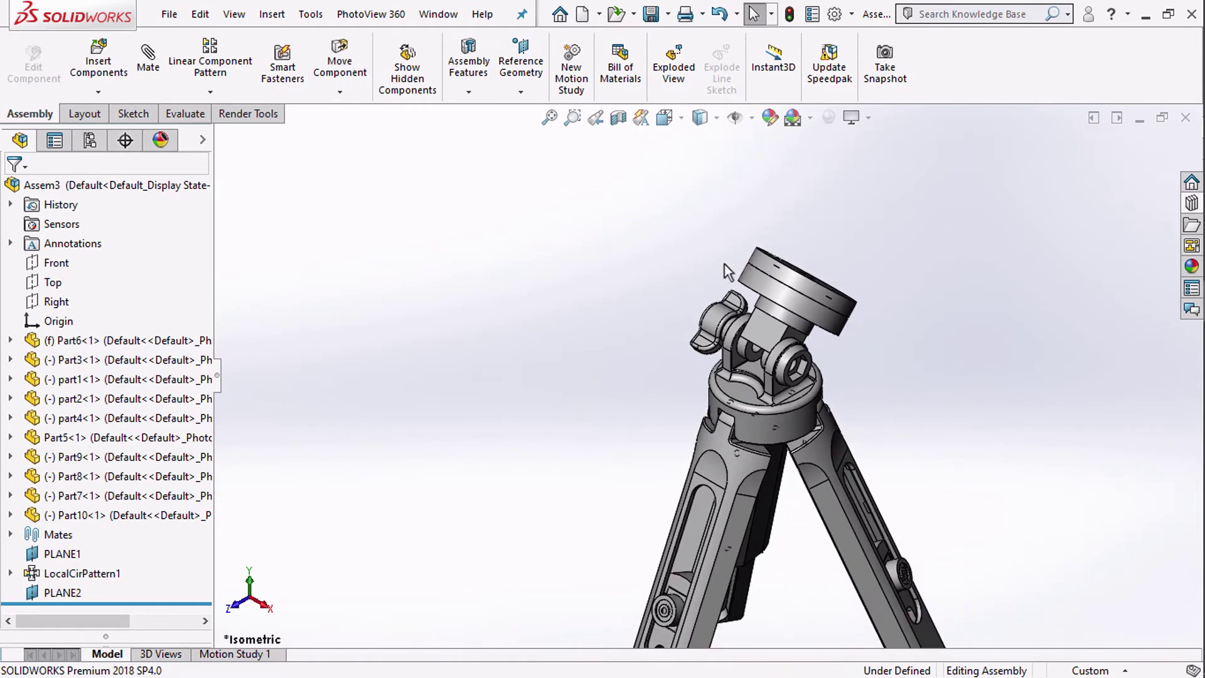
Tilt the tripod head back to level and view the whole assembly in isometric orientation.
drag(776, 267, 703, 258)
scroll(596, 314, up, 4)
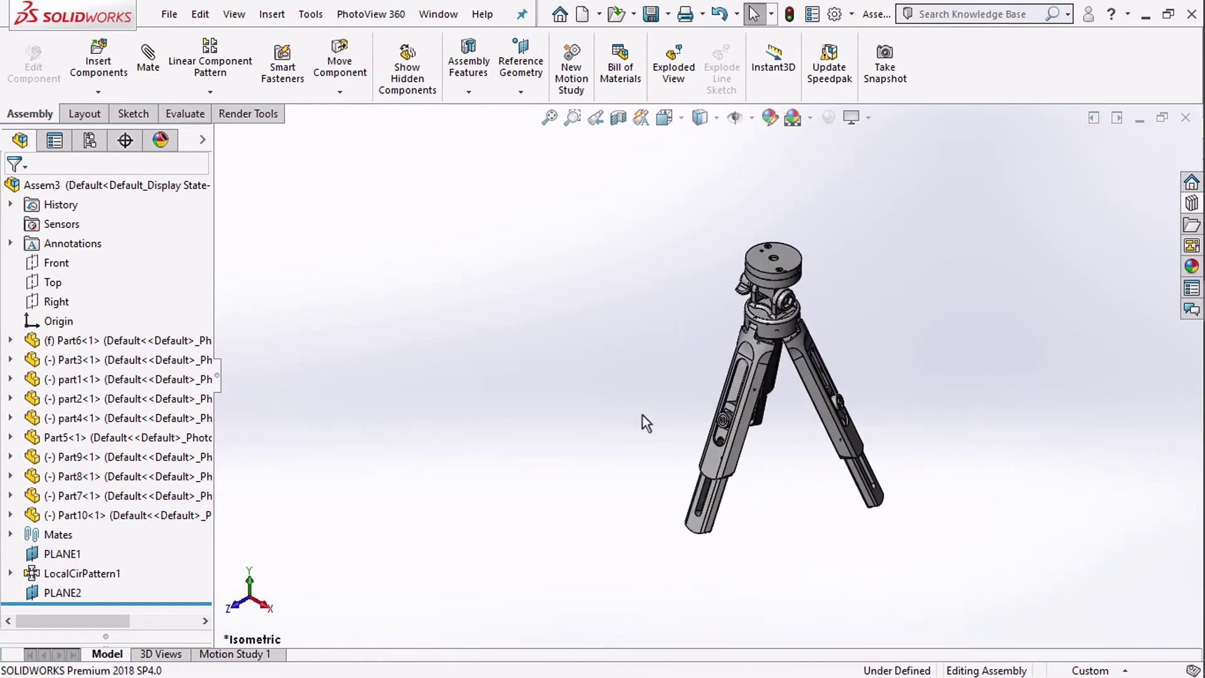
click(671, 125)
click(767, 170)
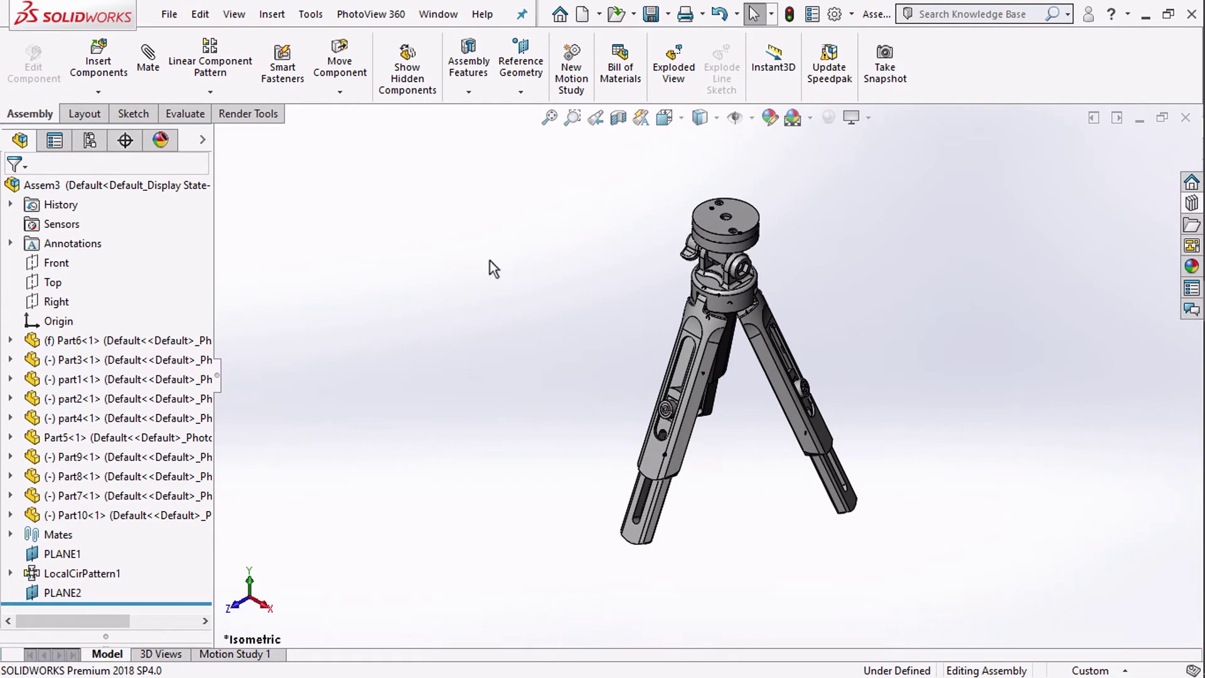
middle_drag(522, 284, 533, 439)
click(666, 123)
click(758, 167)
Start an exploded view and move the front leg's Part3, part1, part2 and part4 together about 95 mm outward along Z.
click(674, 72)
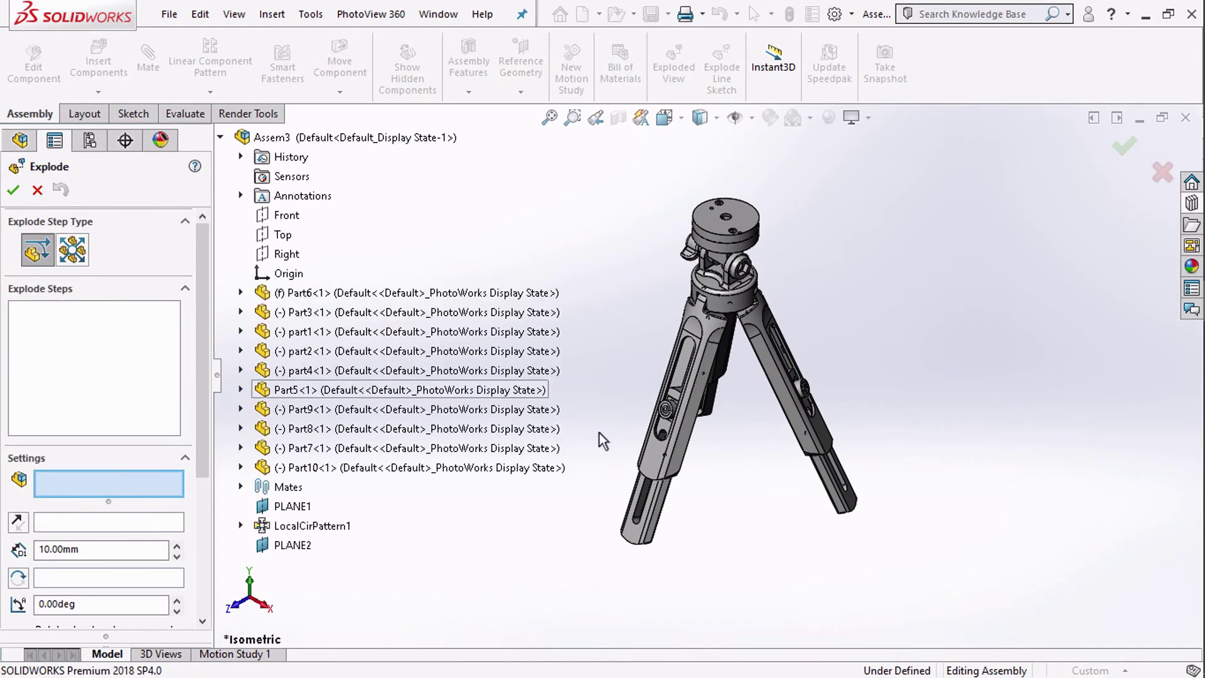
scroll(683, 451, down, 2)
click(712, 268)
scroll(661, 347, down, 3)
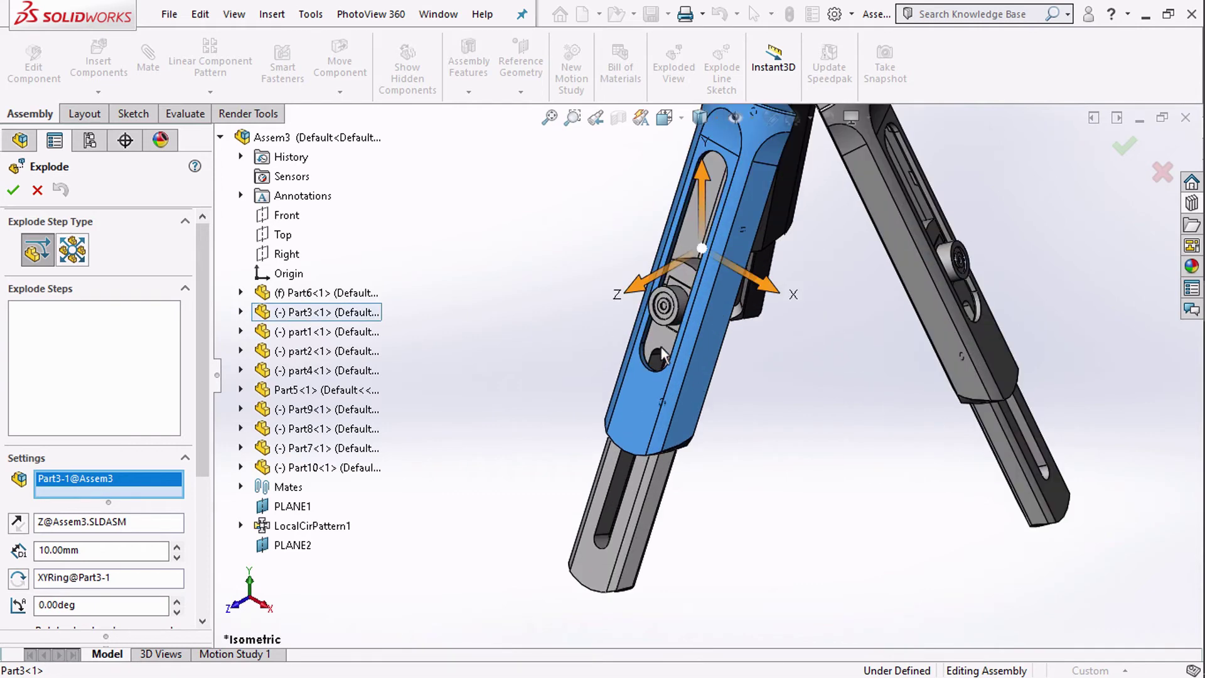
click(619, 502)
click(705, 230)
click(705, 230)
scroll(694, 276, up, 5)
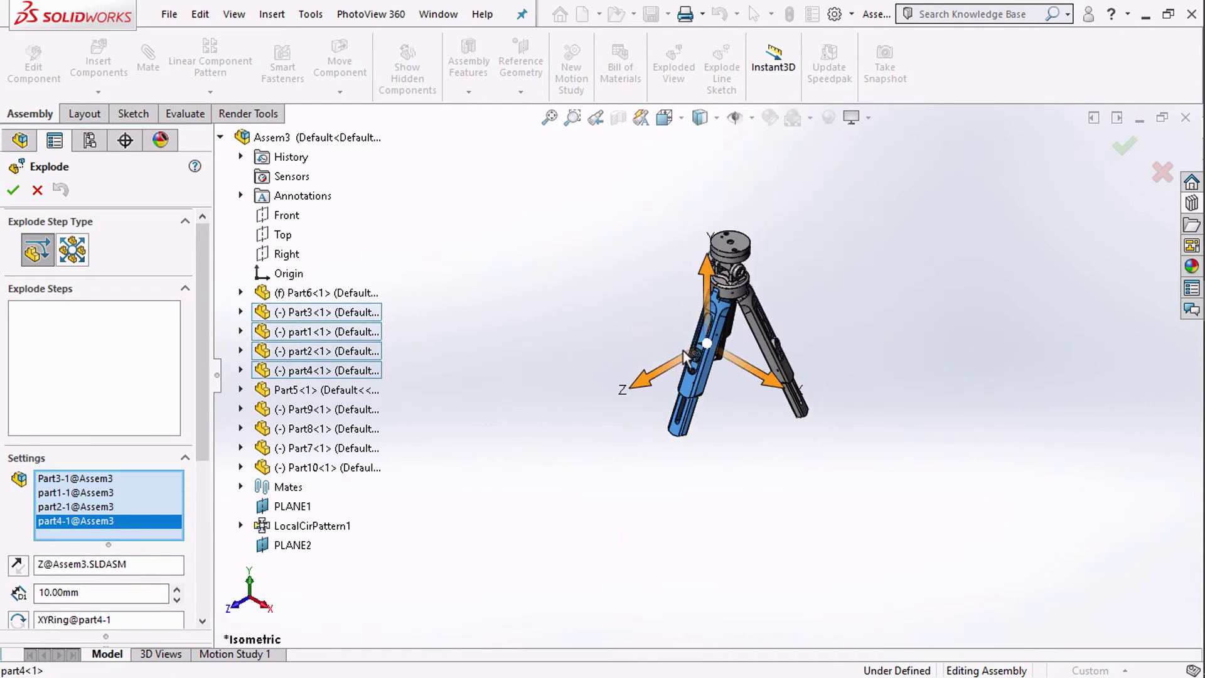
drag(634, 385, 592, 408)
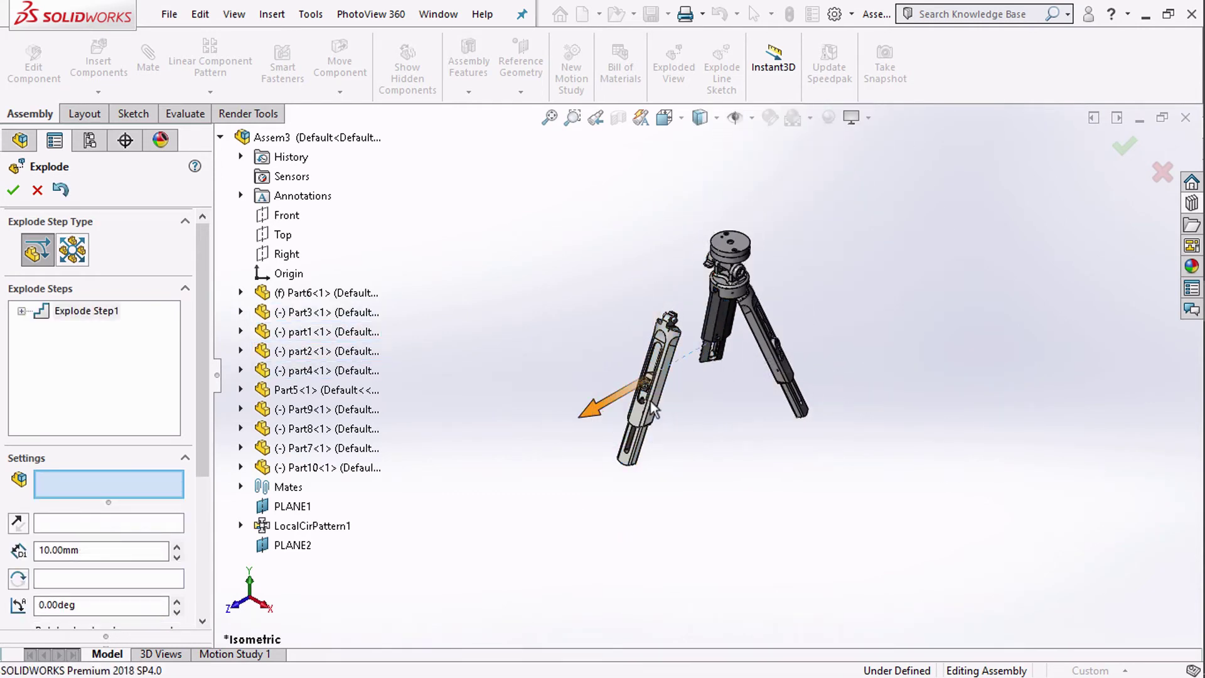
scroll(665, 405, down, 4)
scroll(672, 343, down, 2)
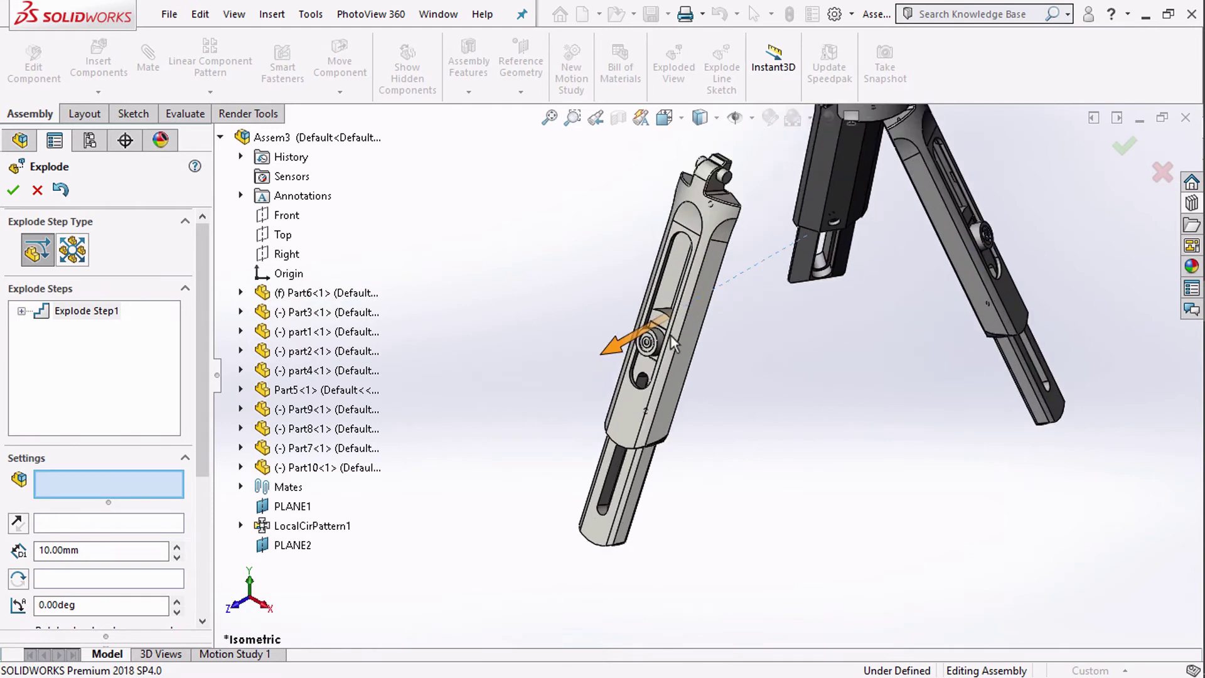
click(601, 360)
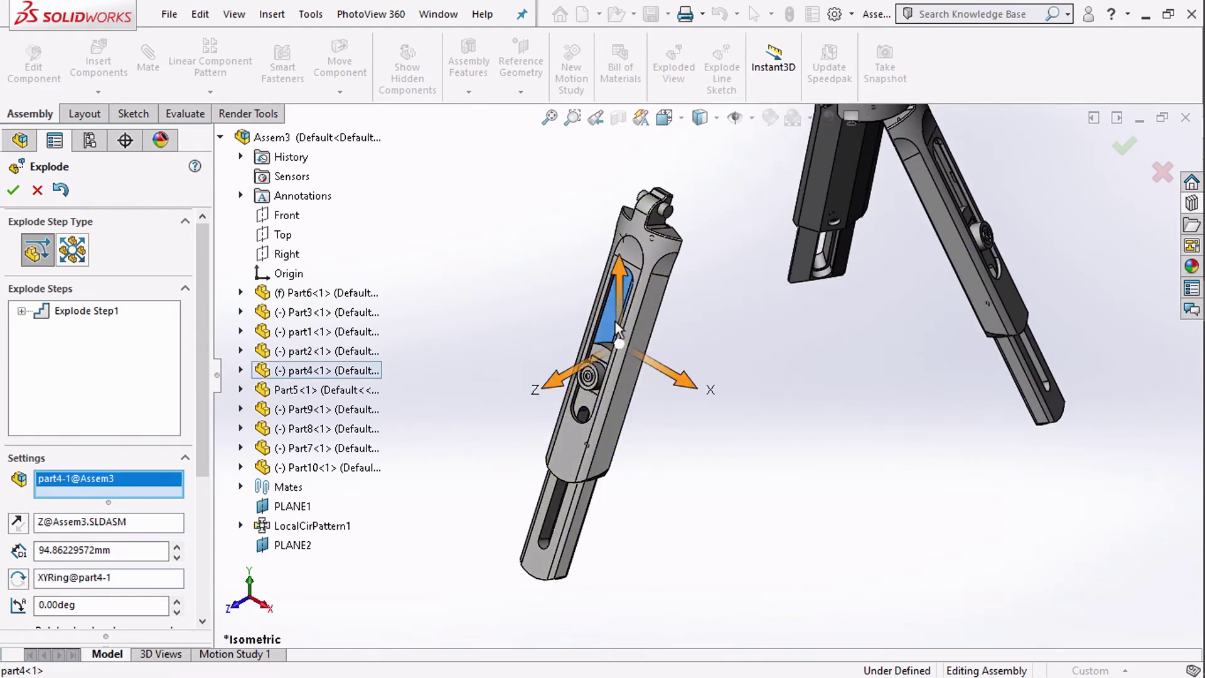
mouse_move(704, 385)
mouse_down()
mouse_move(741, 399)
mouse_move(708, 384)
mouse_up()
right_click(62, 327)
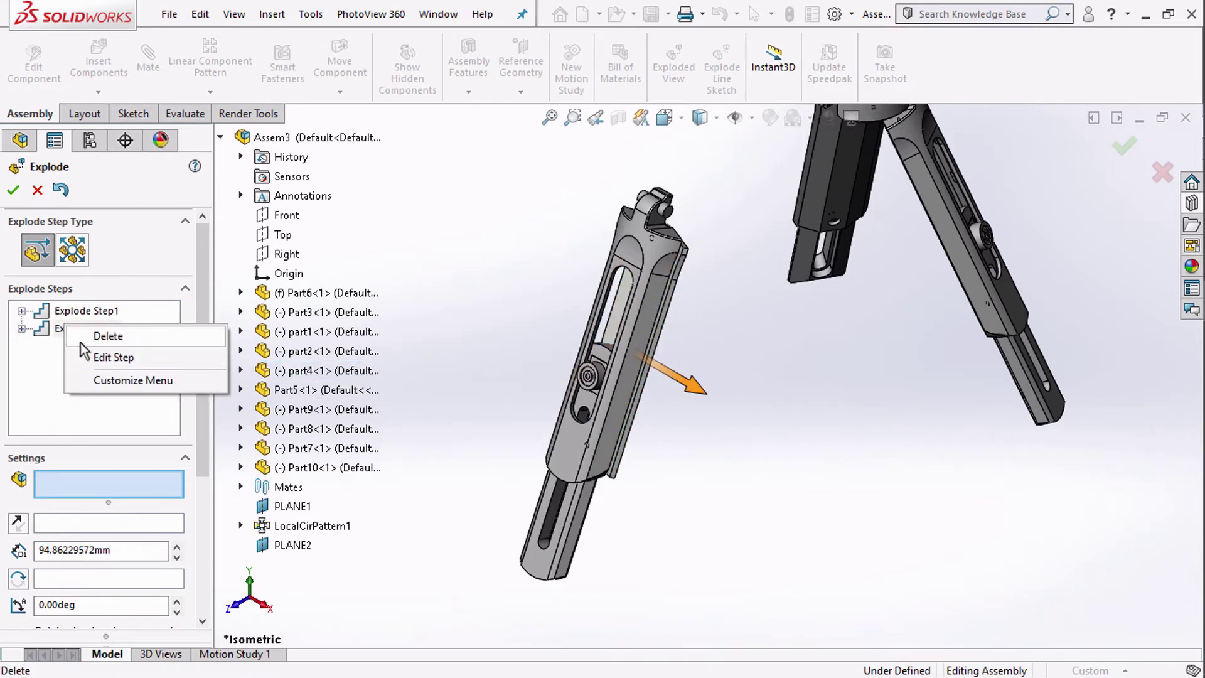
click(81, 337)
Explode leg cover part4 off the inner side of Part3 along Z and lower it along Y.
click(567, 379)
drag(567, 379, 695, 369)
click(689, 353)
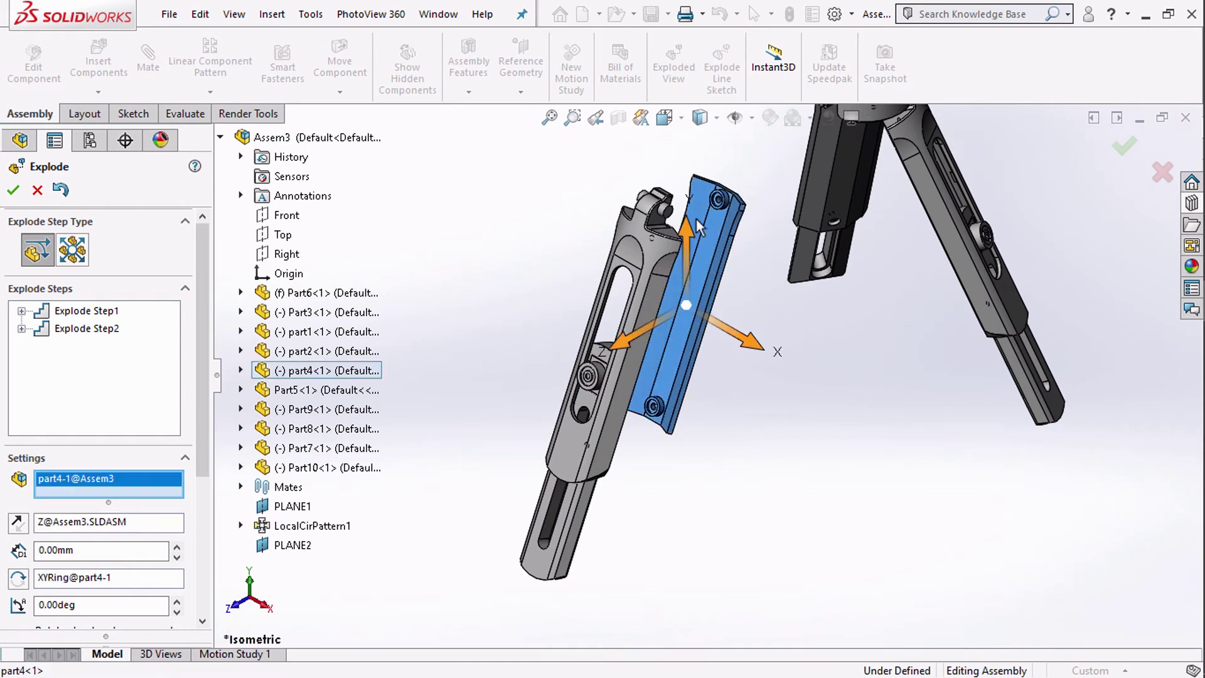
drag(690, 231, 691, 333)
scroll(684, 364, up, 4)
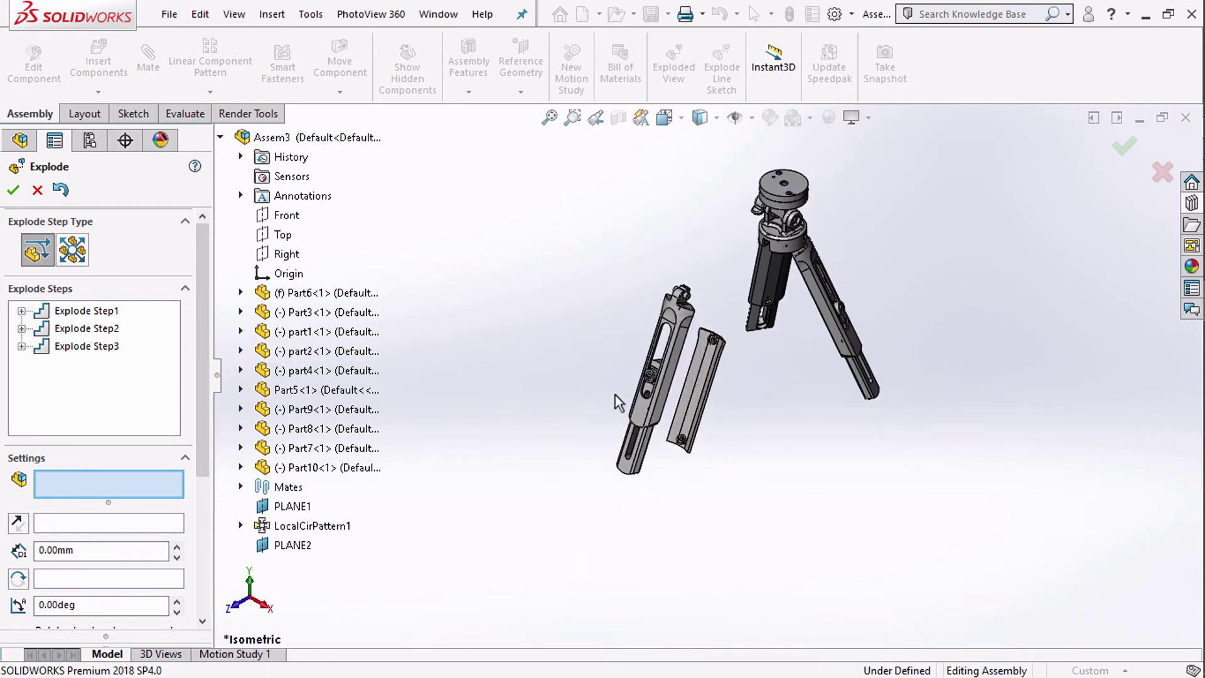
Explode inner leg part1 together with its knob part2 out of Part3 along Z and down along Y.
scroll(616, 405, down, 3)
click(639, 476)
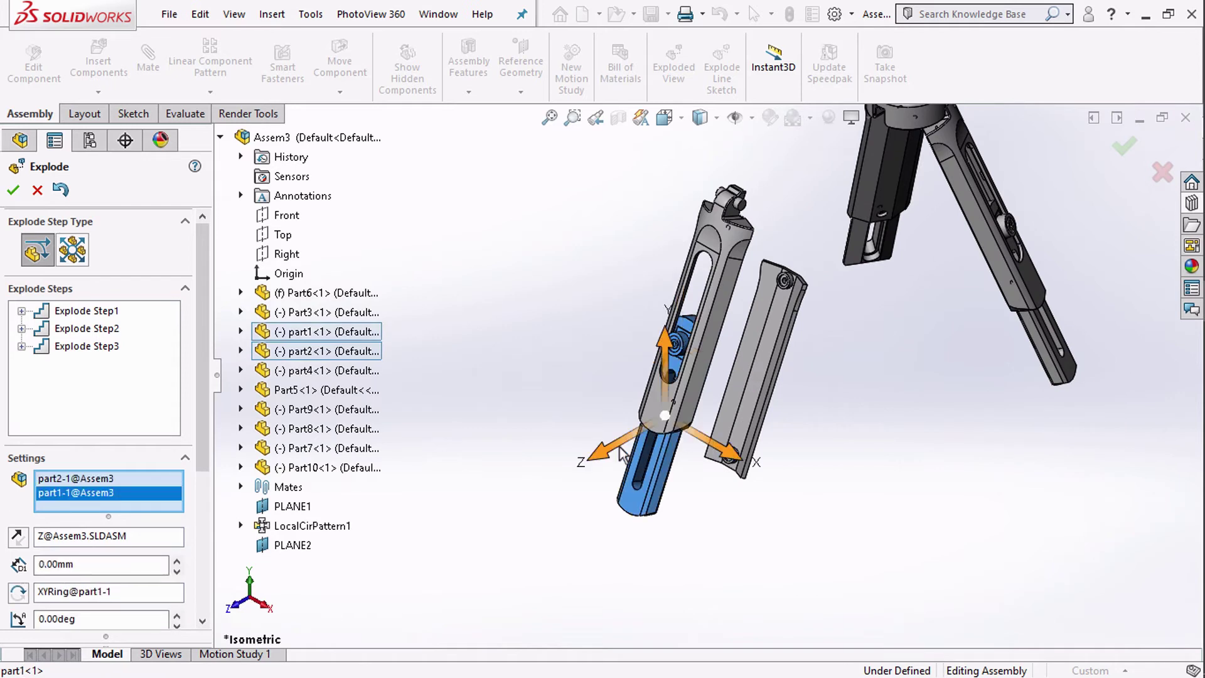
drag(617, 446, 665, 420)
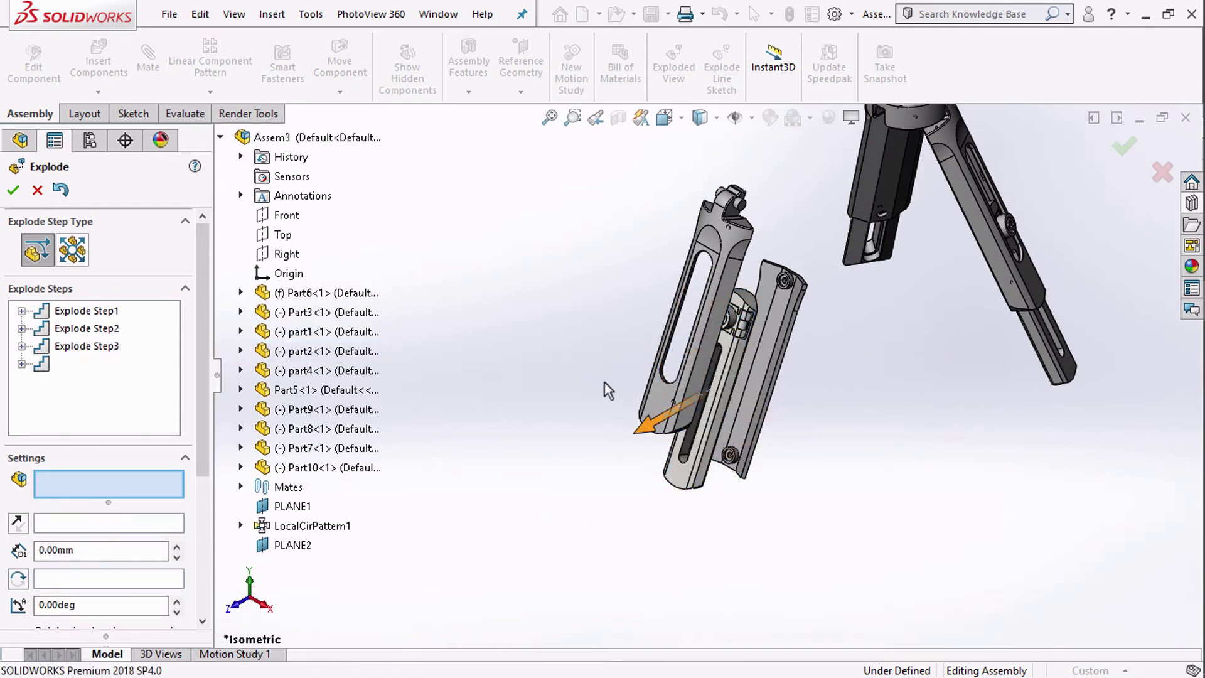
click(739, 349)
click(734, 320)
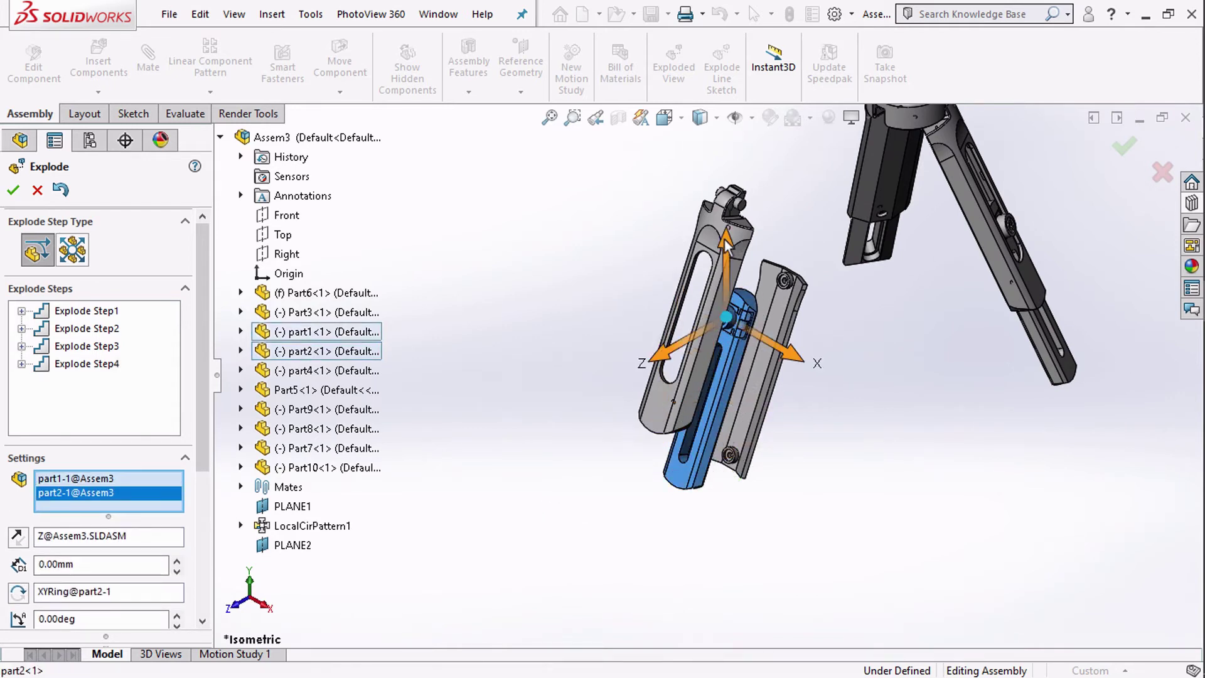
drag(725, 245, 640, 376)
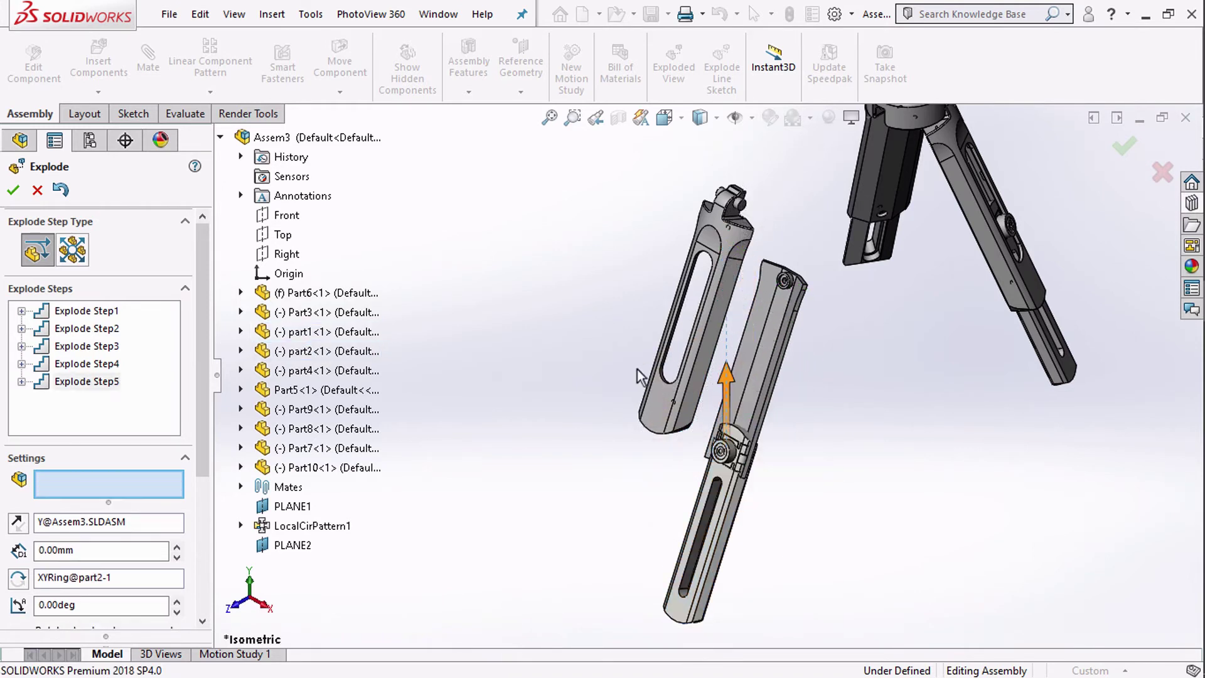
Explode knob part2 forward along Z off the inner leg, and bring part1 forward beneath Part3.
click(734, 453)
drag(663, 493, 552, 541)
click(675, 483)
scroll(602, 439, up, 3)
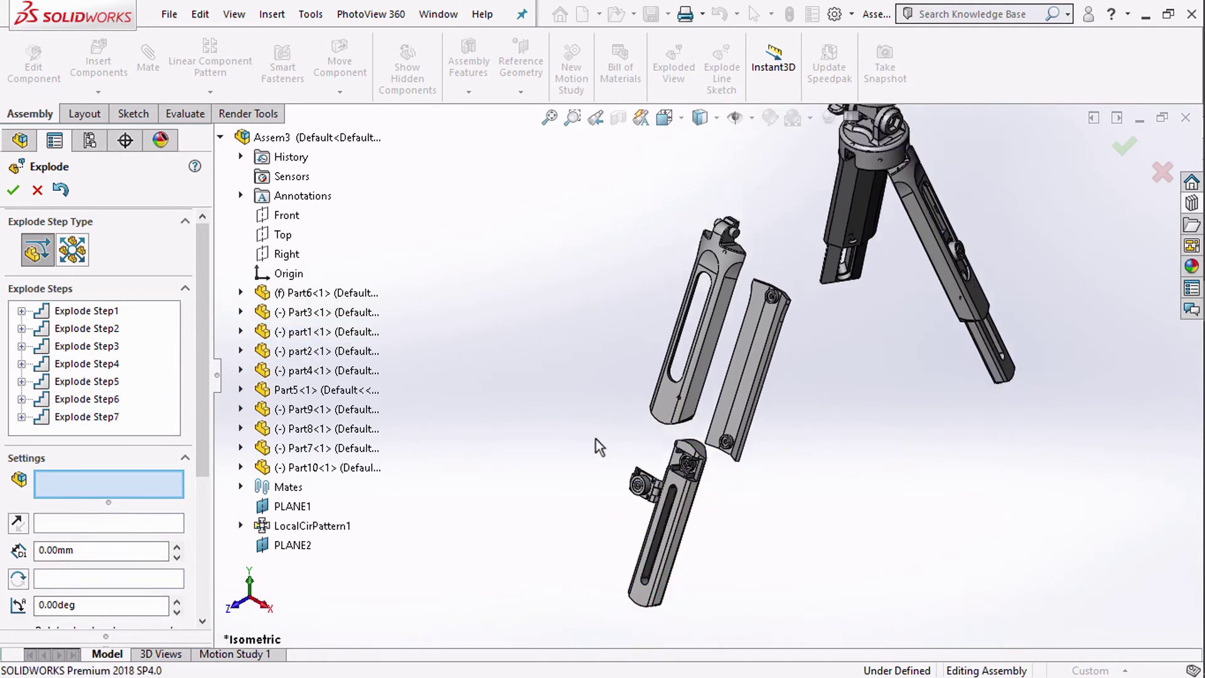
scroll(798, 281, down, 2)
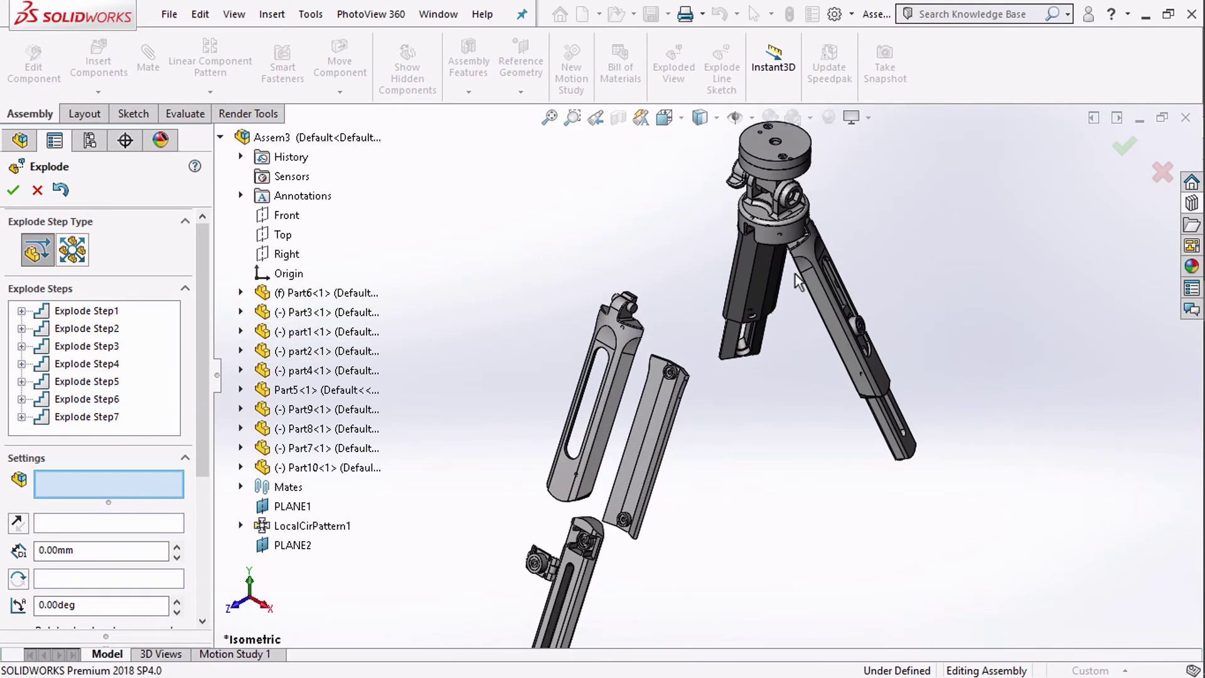
scroll(766, 251, down, 2)
click(716, 254)
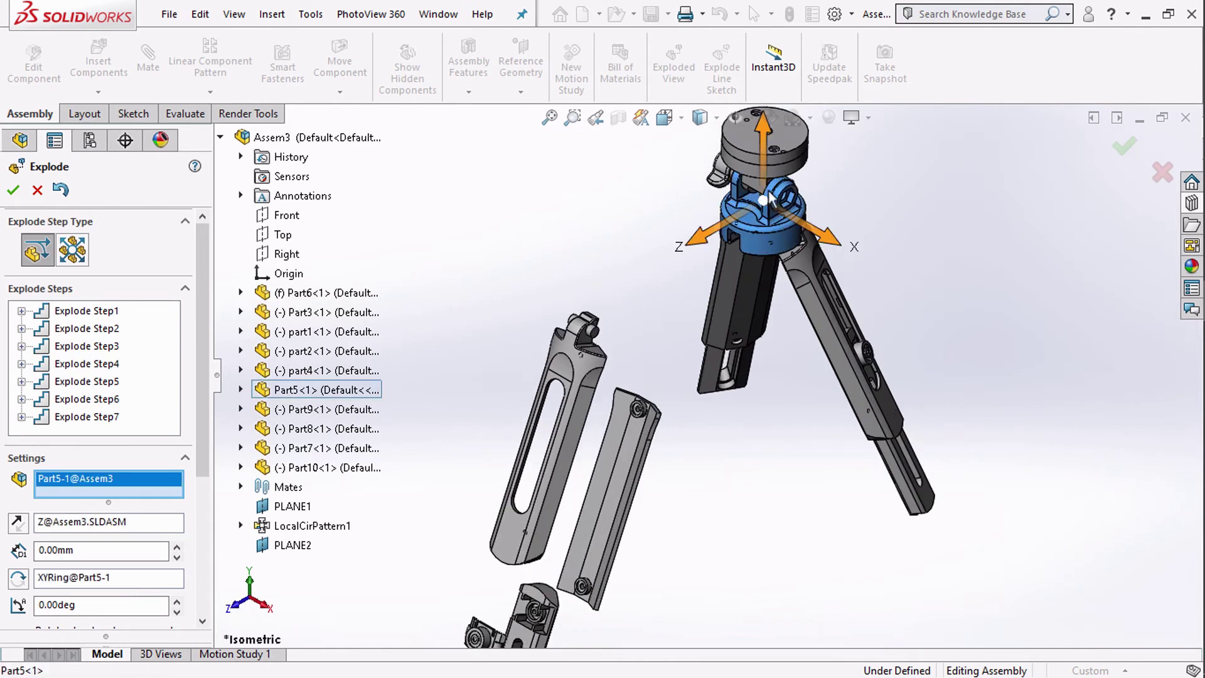
scroll(716, 254, down, 4)
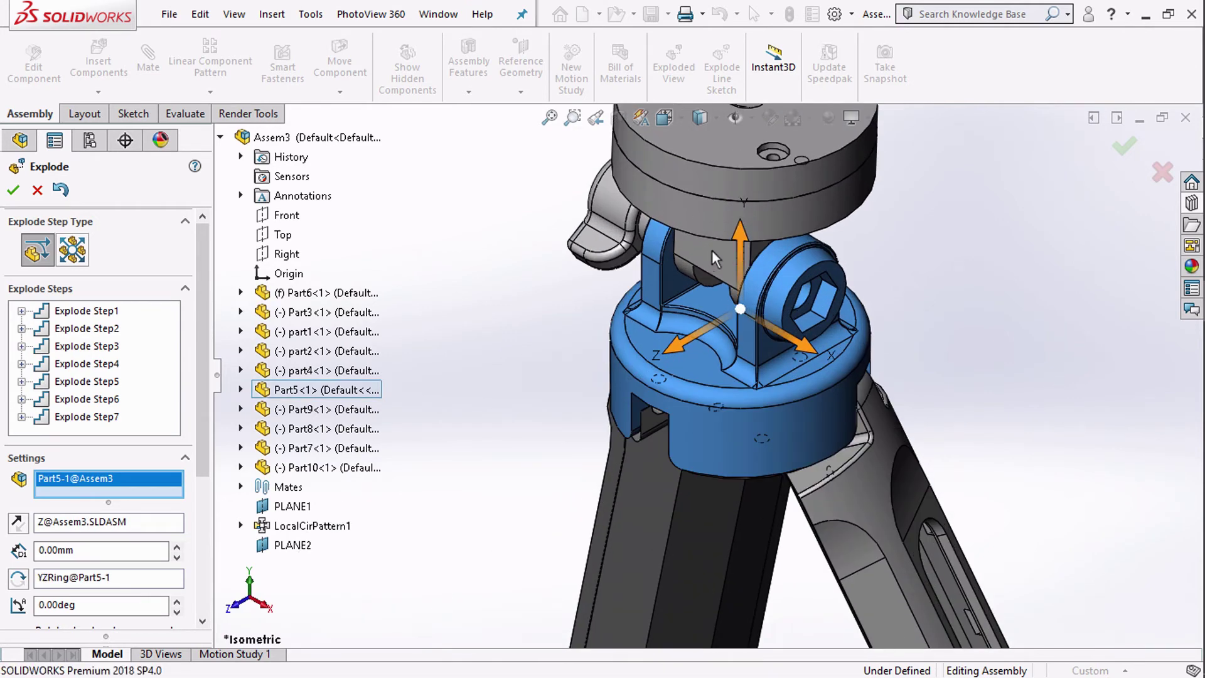
click(129, 511)
click(295, 390)
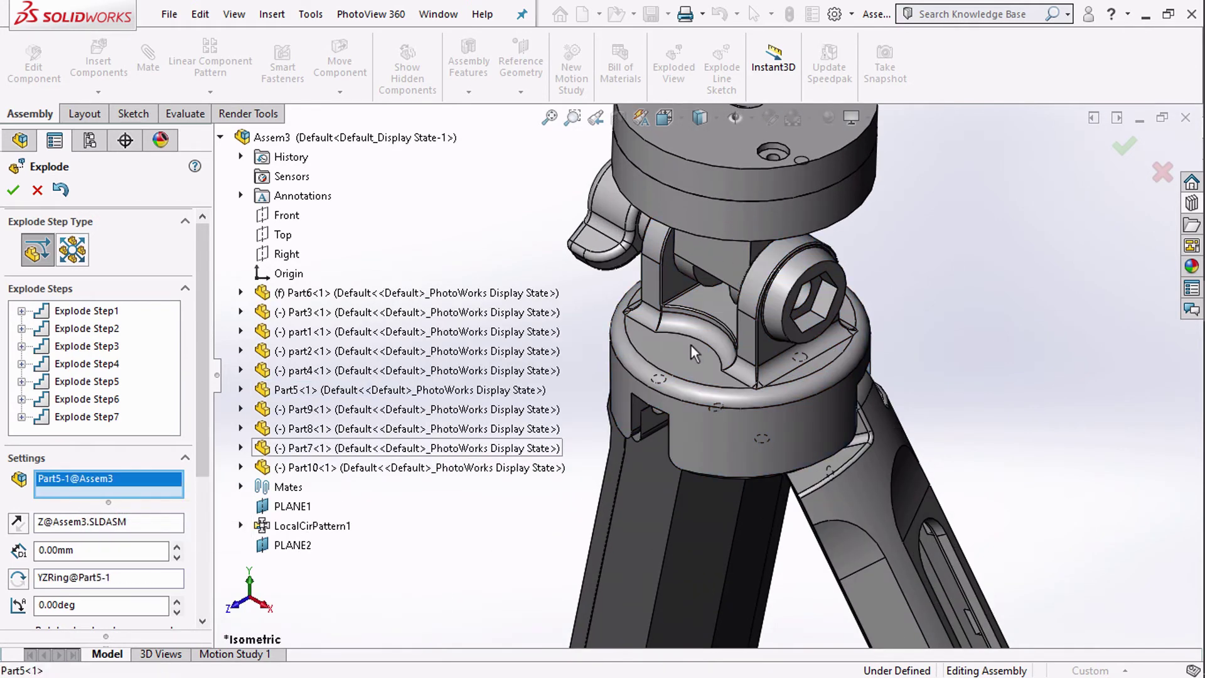
click(668, 211)
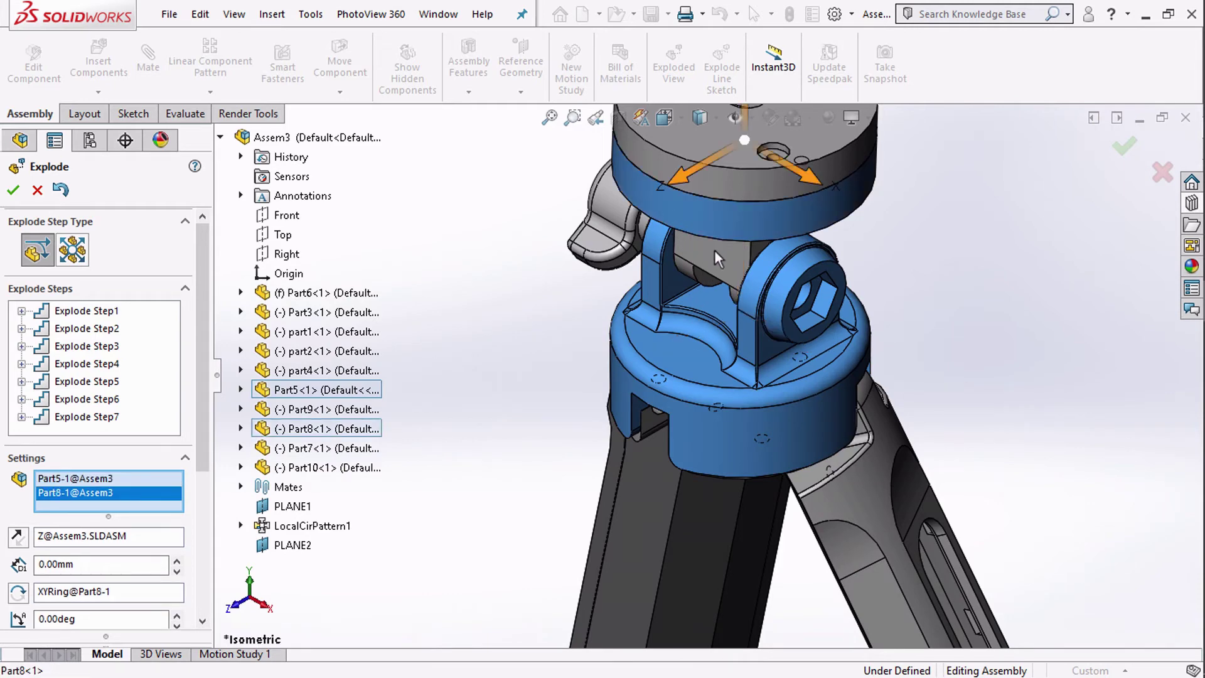
middle_drag(714, 250, 783, 191)
drag(730, 148, 733, 147)
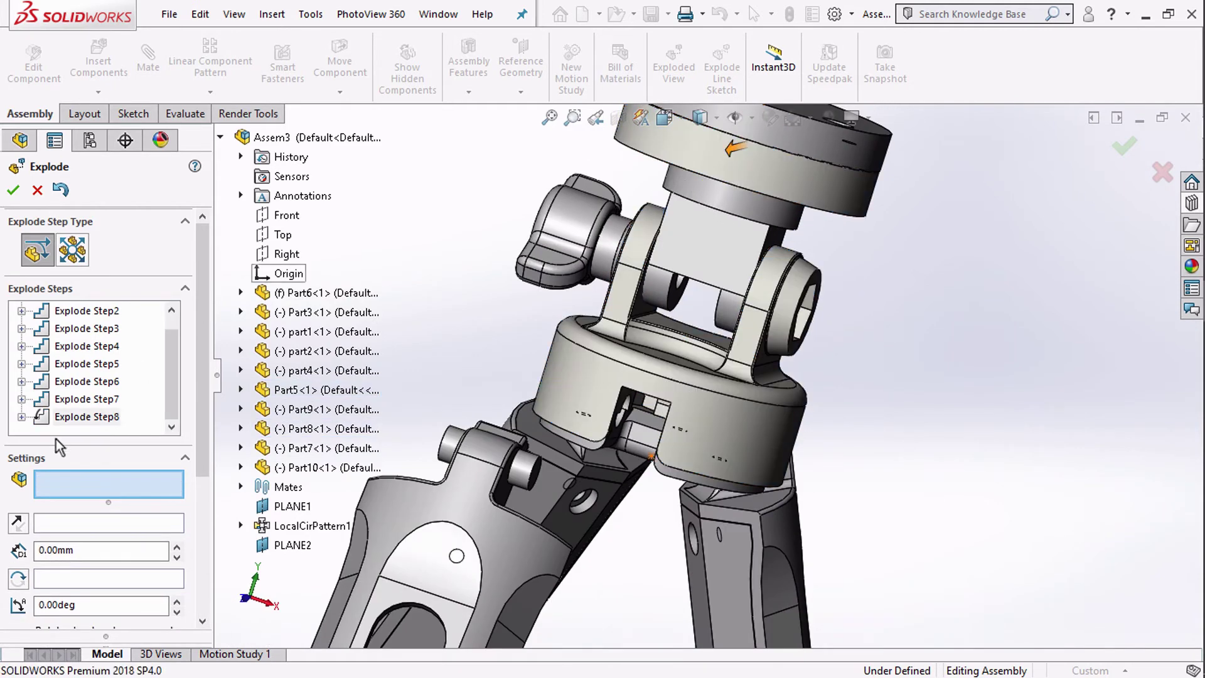
right_click(91, 418)
click(123, 425)
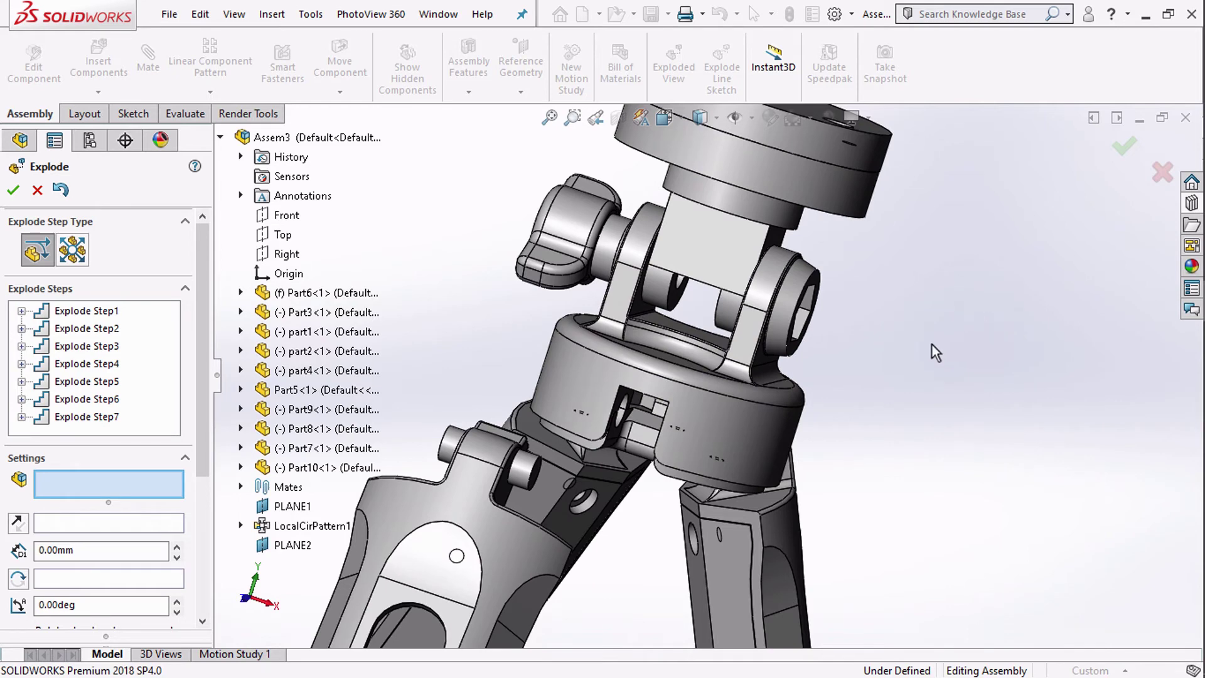
Try exploding cap Part5 with head parts Part9, Part8 and Part7 upward along Y, and delete that explode step.
click(571, 371)
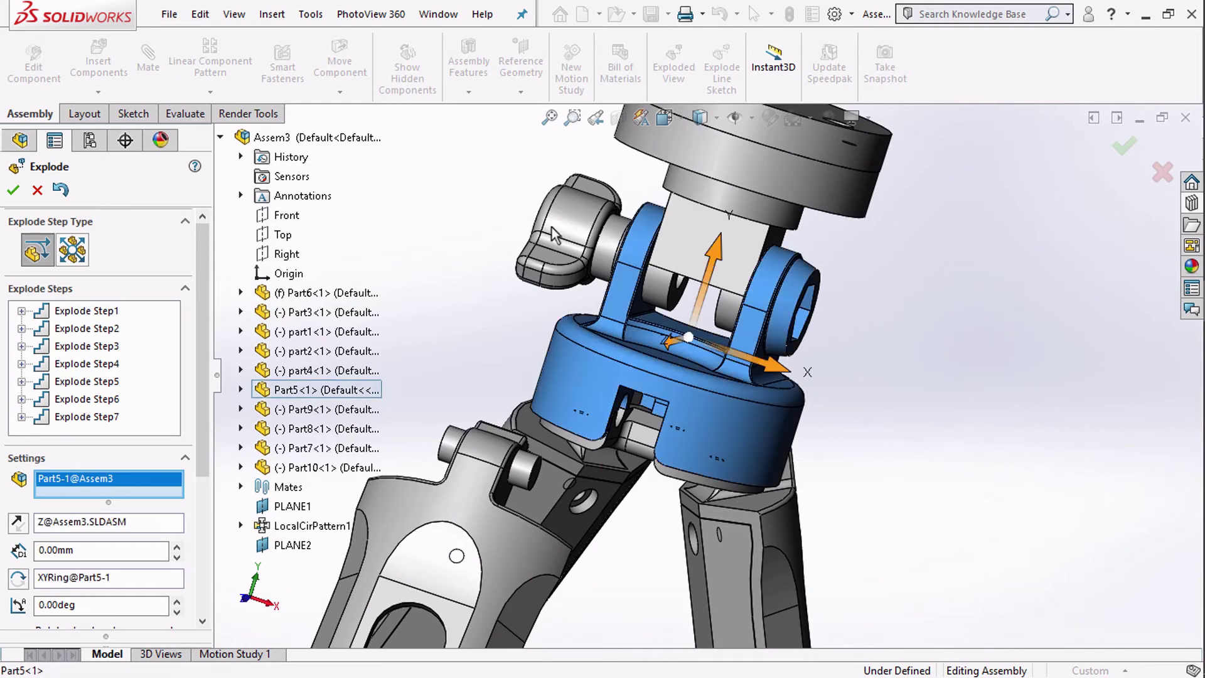
middle_drag(760, 224, 790, 213)
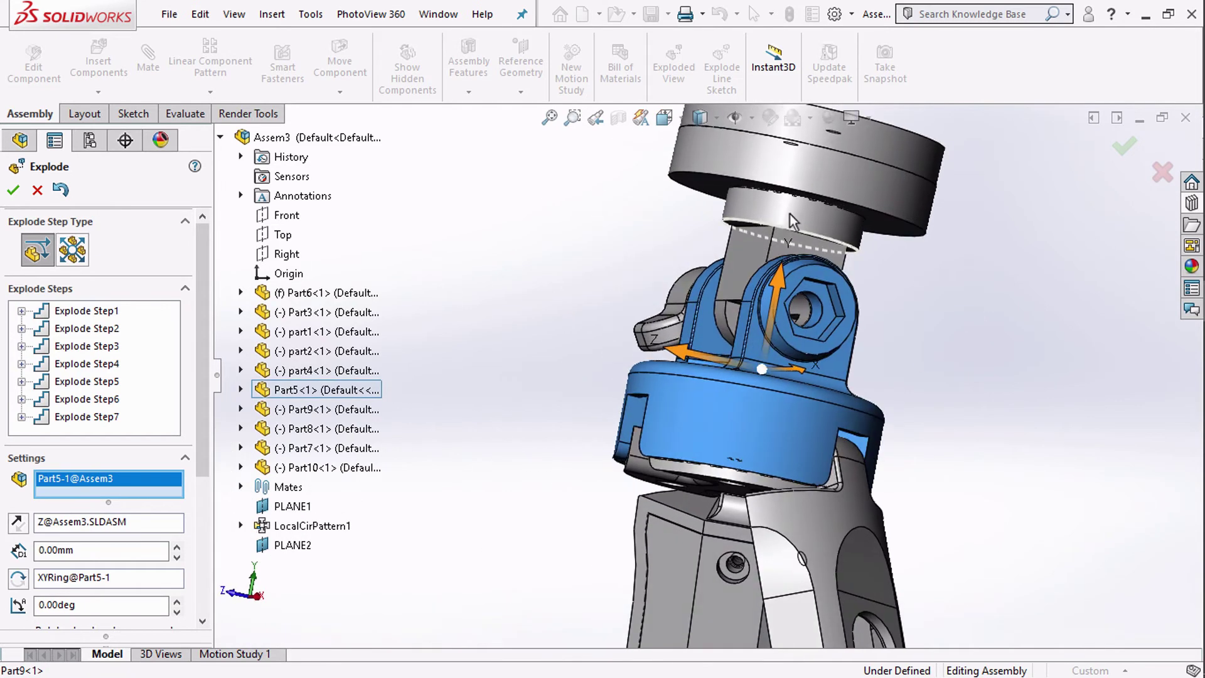
click(791, 214)
scroll(806, 210, up, 3)
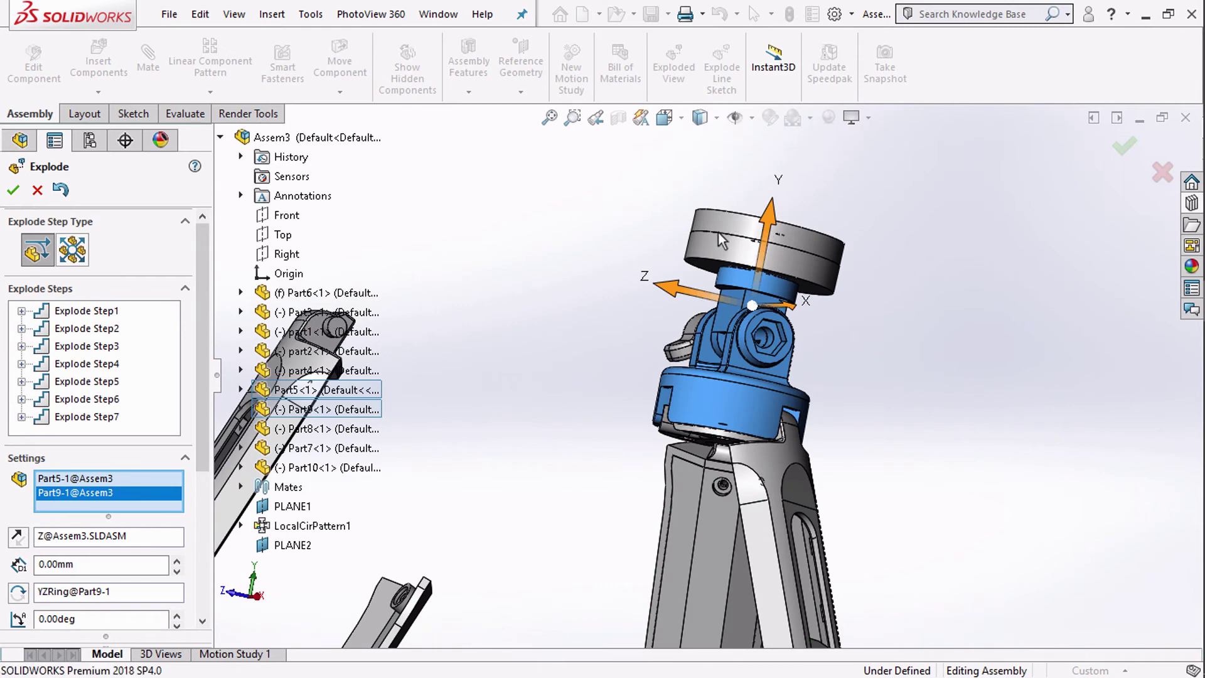
middle_drag(717, 233, 737, 347)
click(806, 238)
scroll(786, 198, down, 2)
click(786, 197)
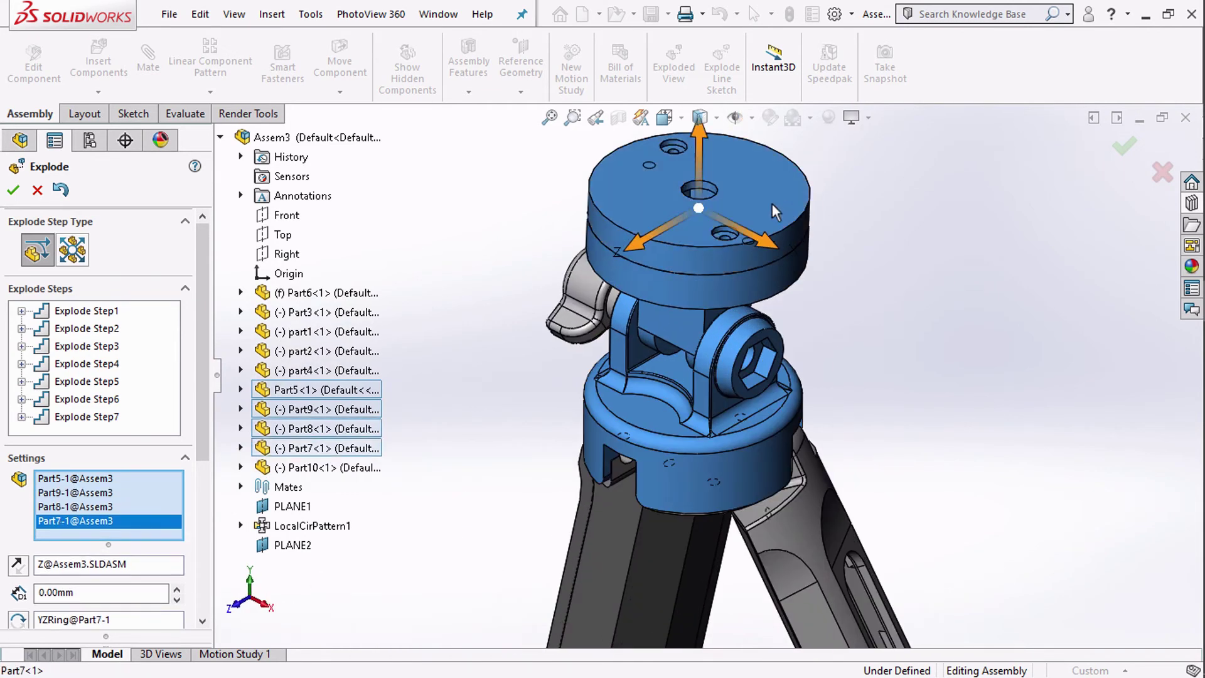
scroll(772, 203, up, 3)
click(665, 117)
click(766, 168)
scroll(769, 188, up, 3)
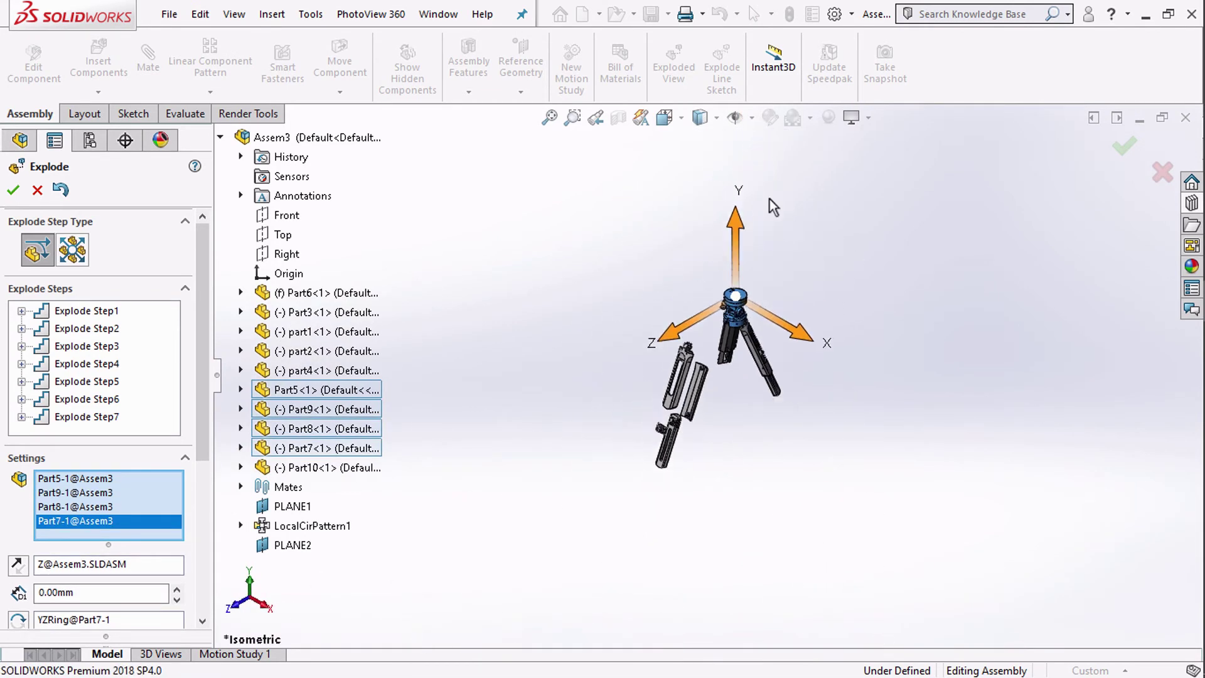
scroll(732, 277, down, 3)
mouse_move(718, 334)
mouse_down()
mouse_move(709, 267)
mouse_move(711, 320)
mouse_up()
right_click(113, 418)
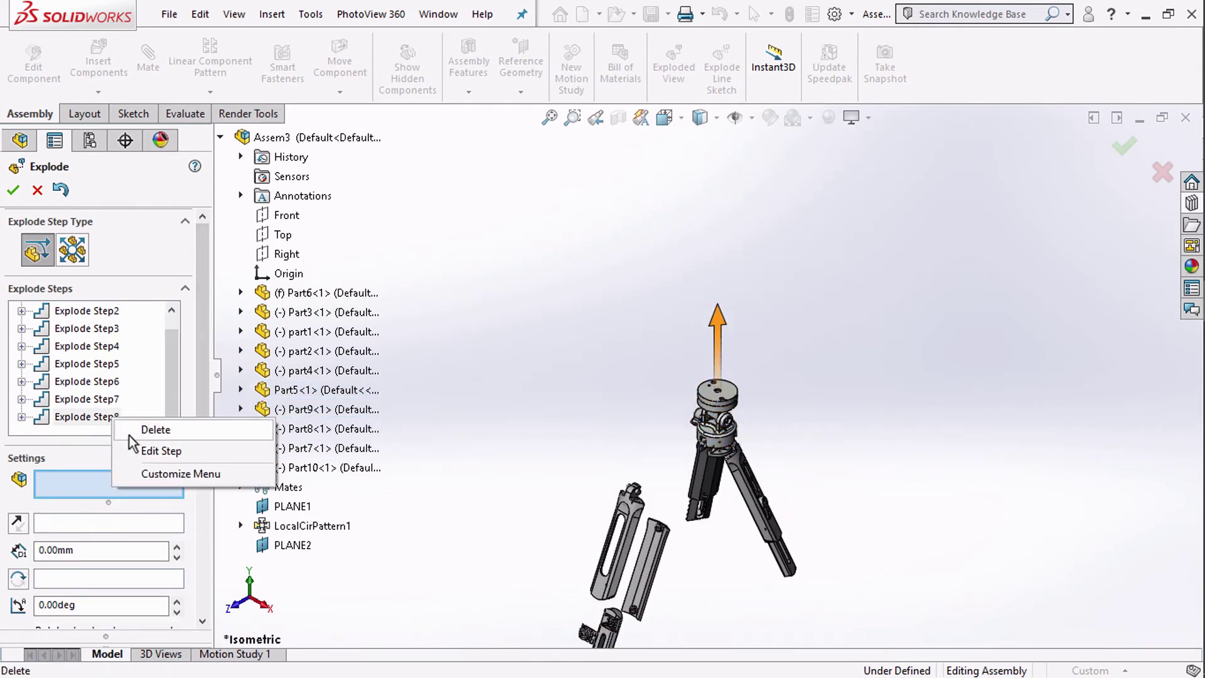
click(129, 432)
Explode cap Part5 with Part9, Part8, Part7 and wing knob Part10 upward along Y off the legs.
scroll(728, 411, down, 5)
click(582, 459)
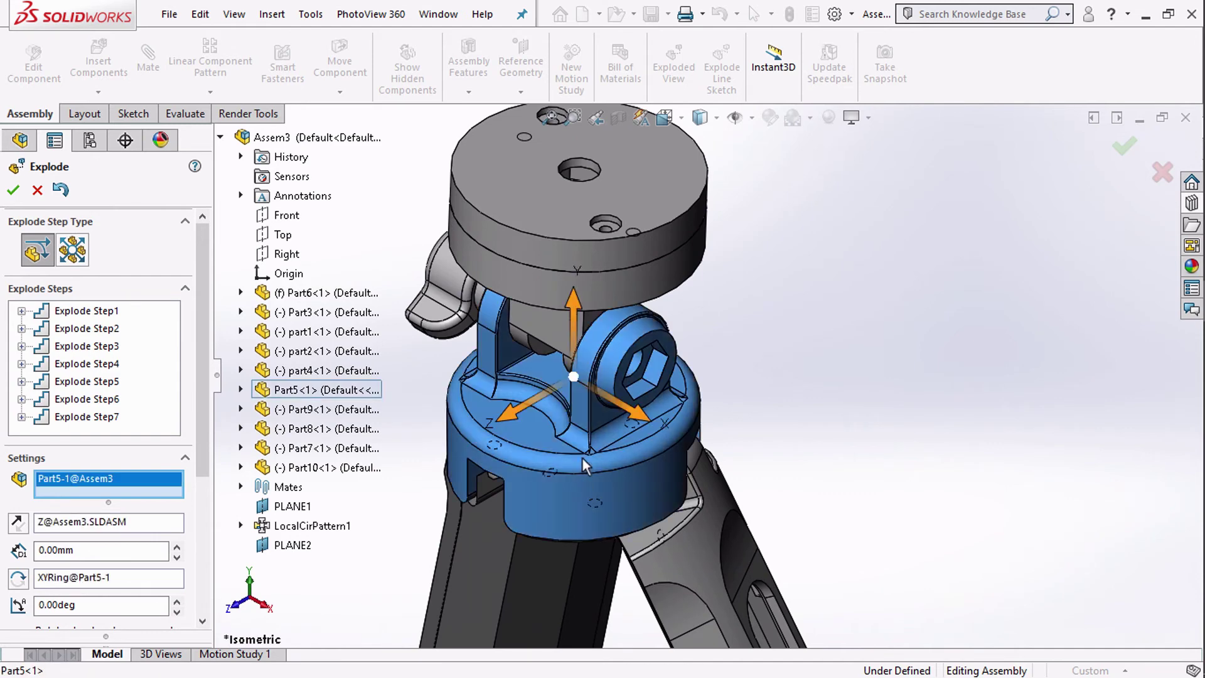
click(546, 325)
click(491, 267)
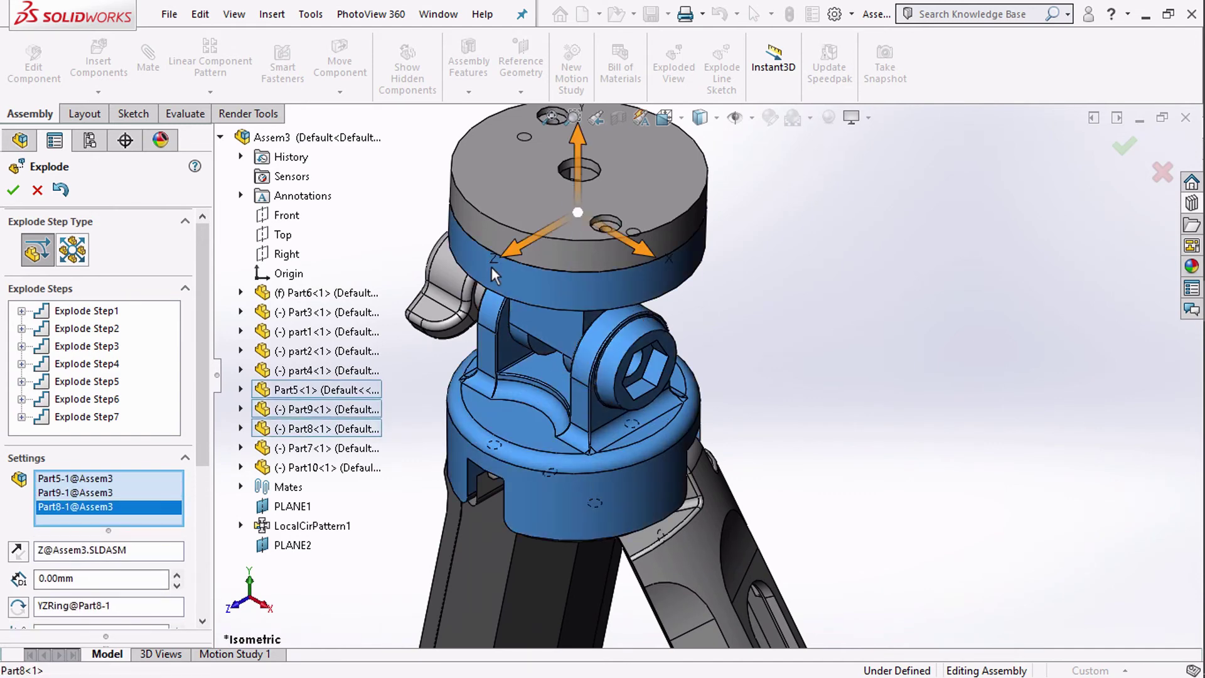
click(470, 146)
click(440, 275)
scroll(464, 288, up, 5)
drag(633, 276, 639, 213)
Explode head parts Part9, Part8 and Part7 together upward along Y out of cap Part5's lugs.
scroll(657, 342, down, 6)
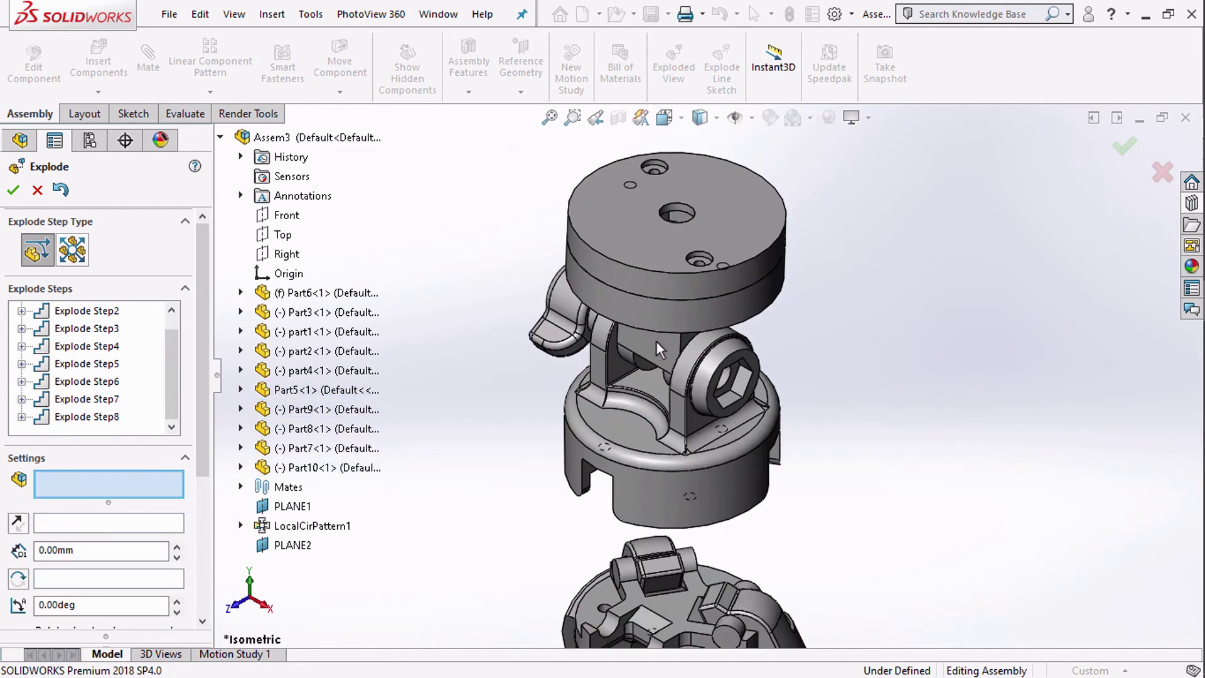
click(656, 342)
click(584, 278)
click(587, 234)
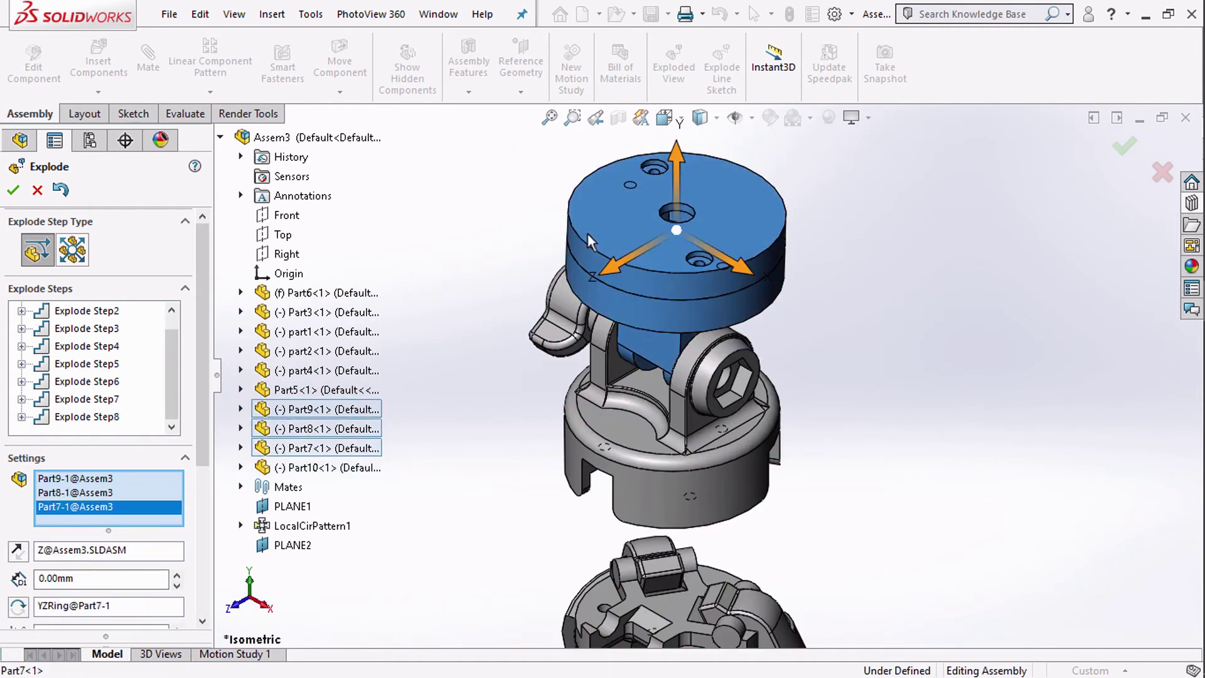
scroll(588, 234, up, 2)
drag(712, 253, 719, 150)
scroll(694, 317, up, 2)
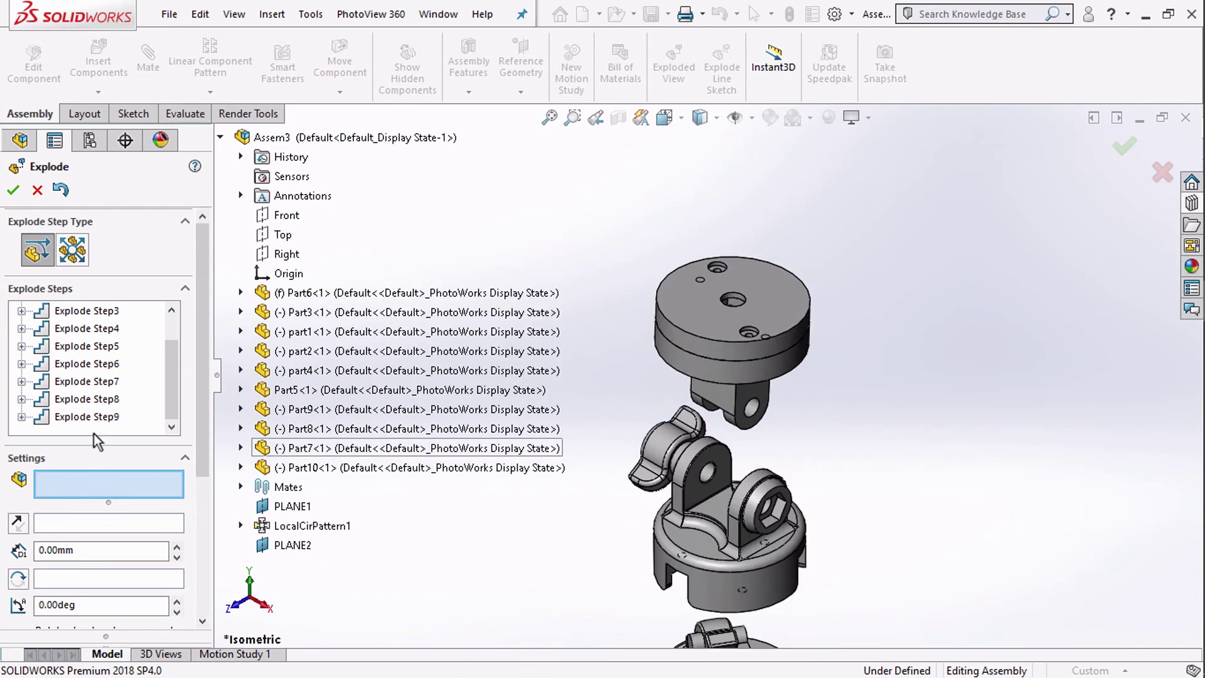
Explode the head along Y so that plate Part7, hinge Part9 and ring Part8 are spaced apart vertically.
click(86, 417)
drag(731, 259, 709, 276)
click(710, 287)
click(698, 246)
drag(729, 167, 729, 59)
scroll(707, 318, up, 3)
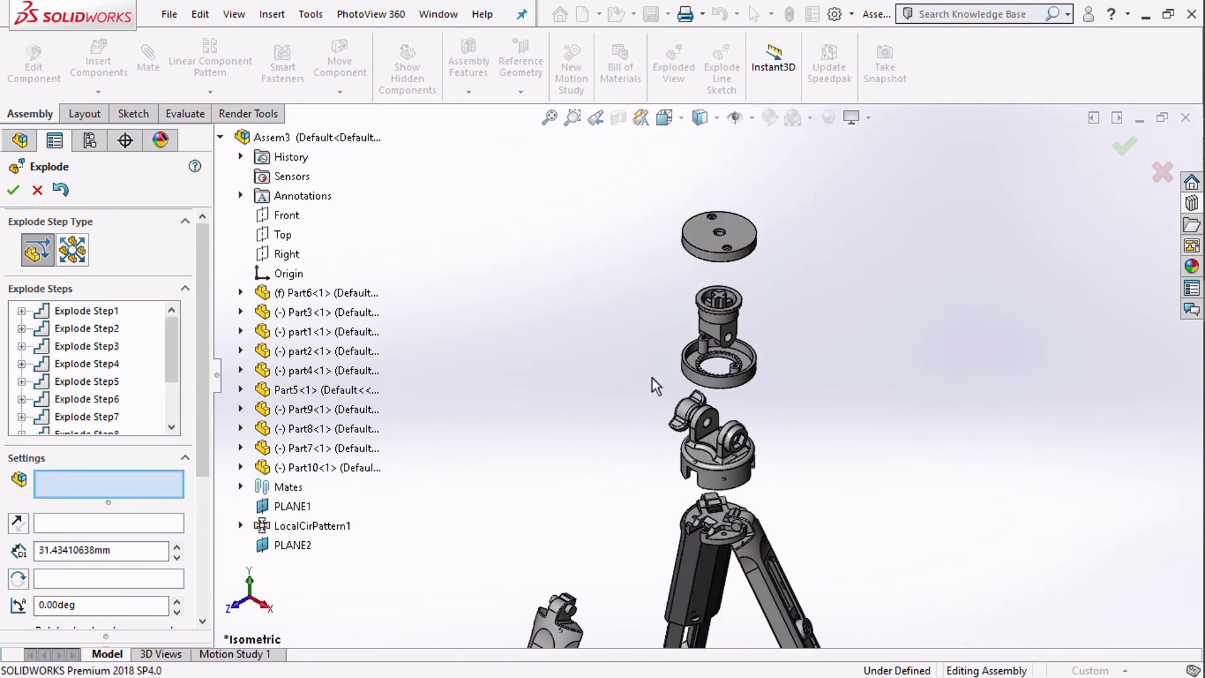
Adjust the head's explode distances along Y so that plate Part7, hinge Part9 and ring Part8 are clearly spaced apart.
scroll(653, 384, down, 2)
click(92, 431)
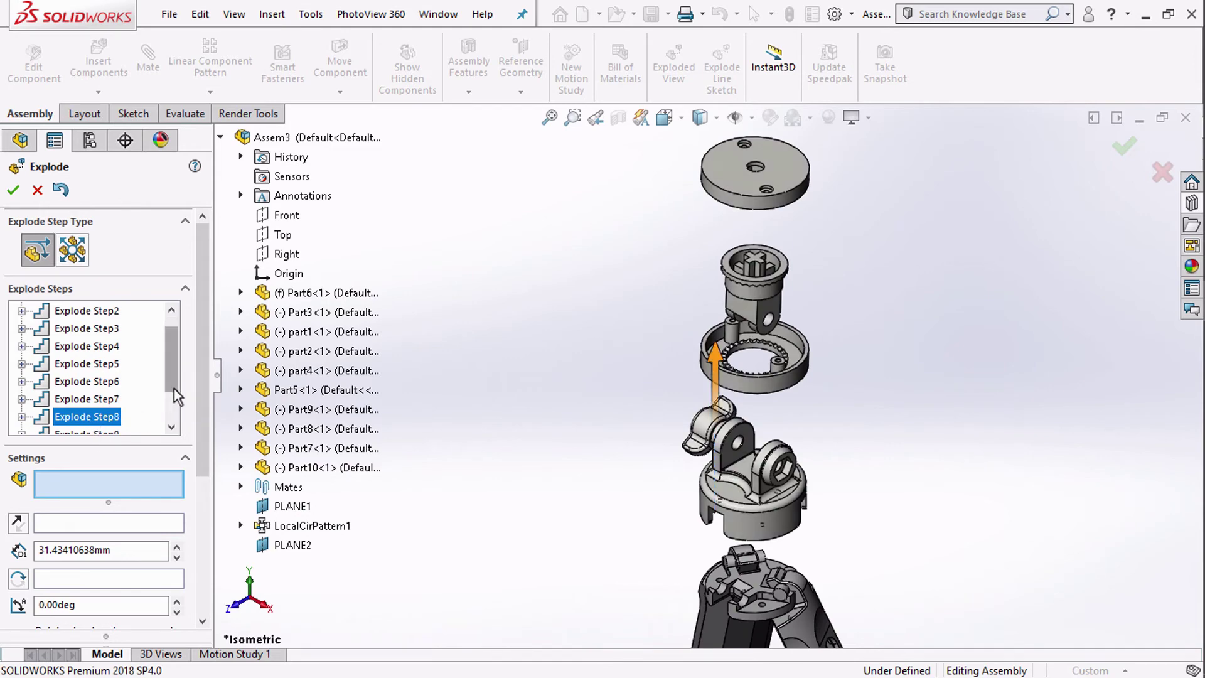
drag(174, 389, 174, 398)
click(100, 422)
scroll(775, 228, up, 2)
drag(743, 229, 742, 200)
click(88, 399)
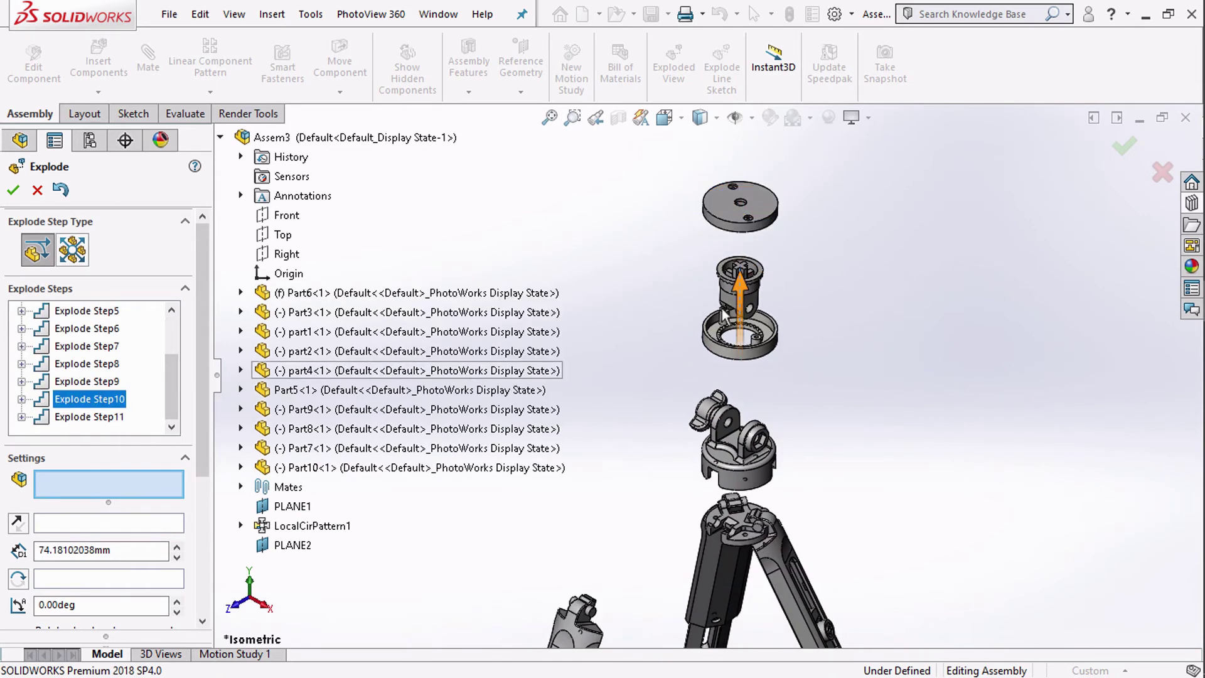
drag(743, 309, 744, 327)
Explode wing knob Part10 along X, away from the lugs of cap Part5.
click(706, 413)
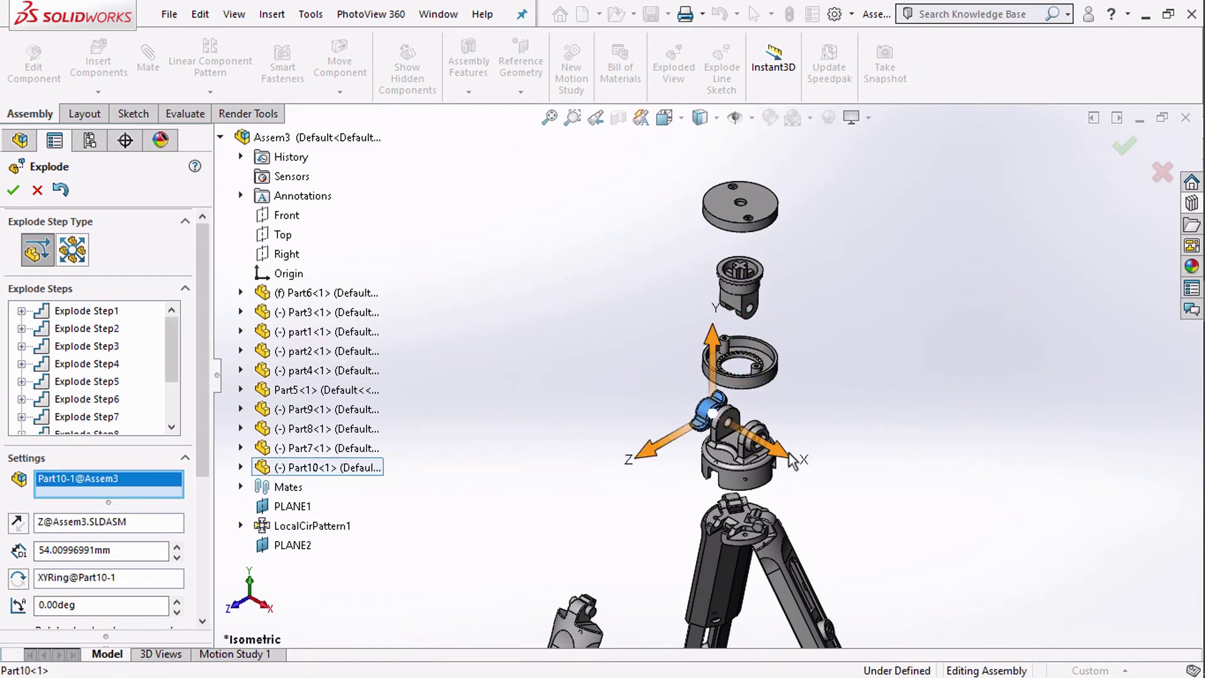
drag(790, 455, 703, 409)
click(582, 453)
Examine the spacing of the exploded head parts, cap, leg hub and separated leg parts up close and from several sides.
scroll(649, 401, up, 5)
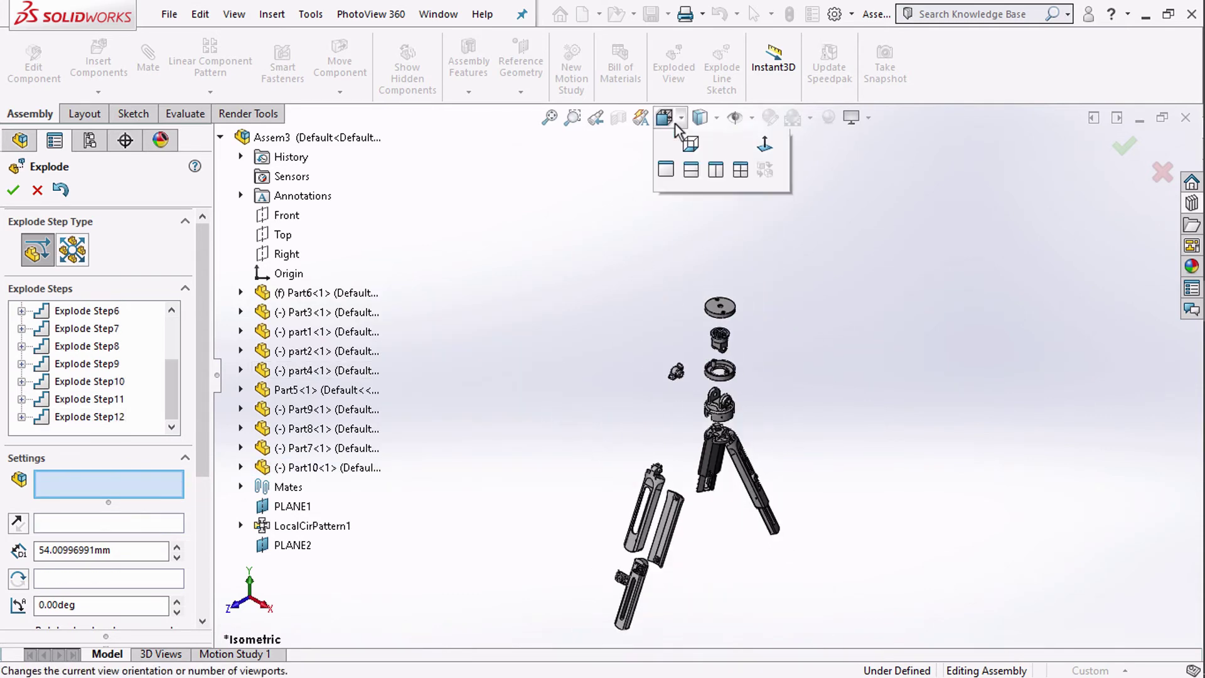
scroll(745, 301, down, 8)
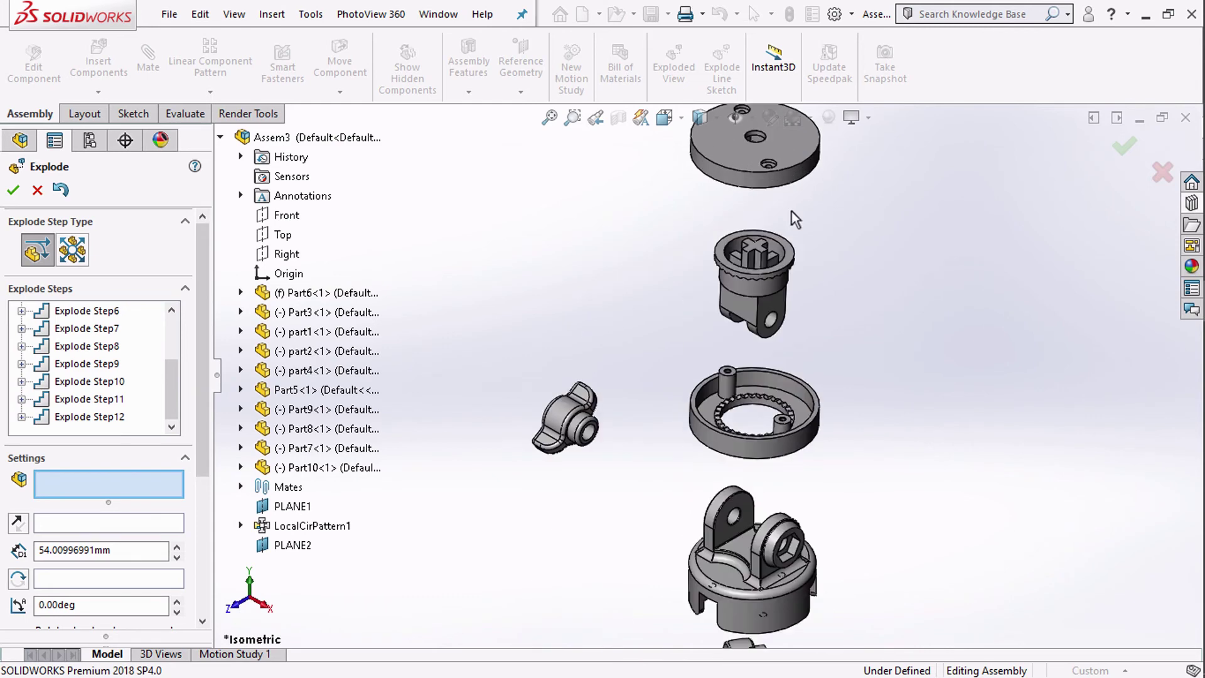
scroll(795, 219, down, 3)
scroll(778, 283, up, 3)
scroll(740, 506, down, 2)
scroll(731, 521, up, 5)
scroll(714, 556, down, 5)
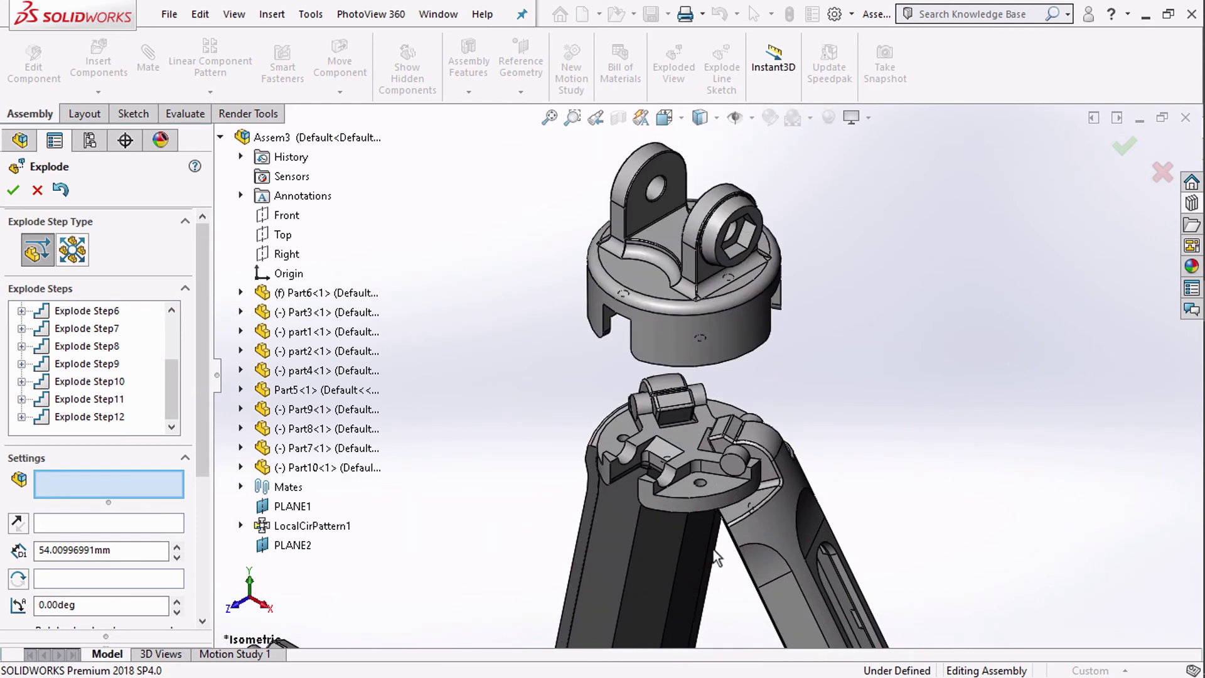
scroll(714, 549, up, 4)
scroll(636, 559, down, 7)
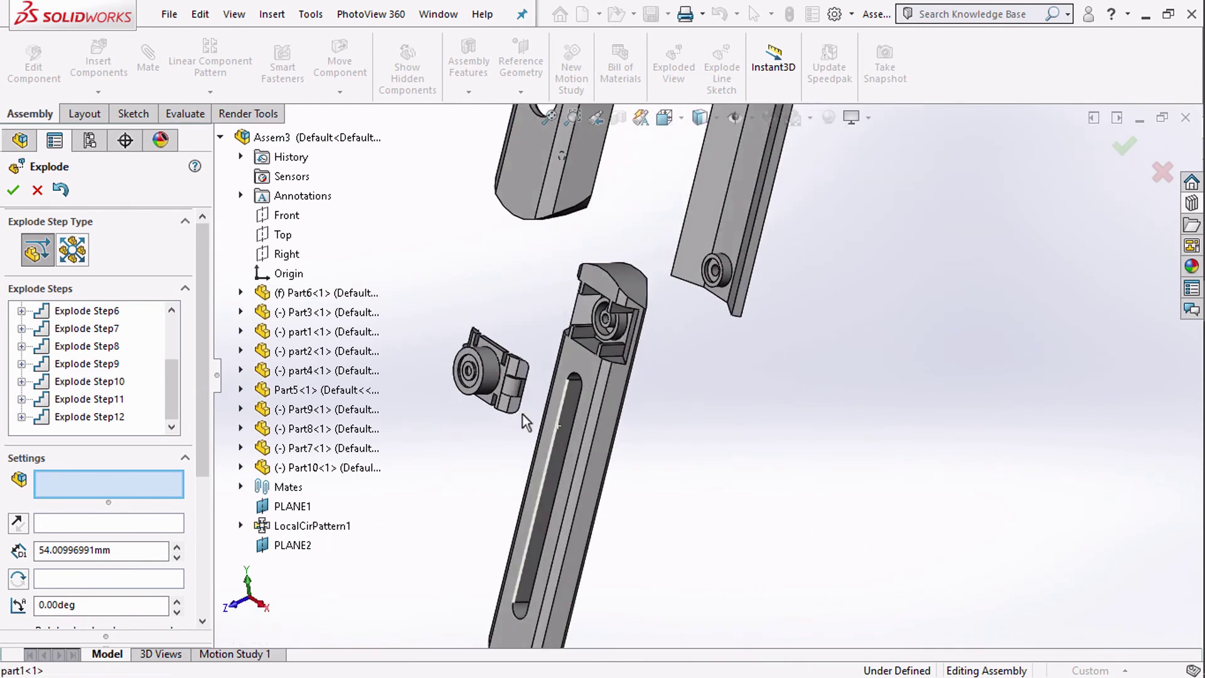
scroll(582, 447, up, 6)
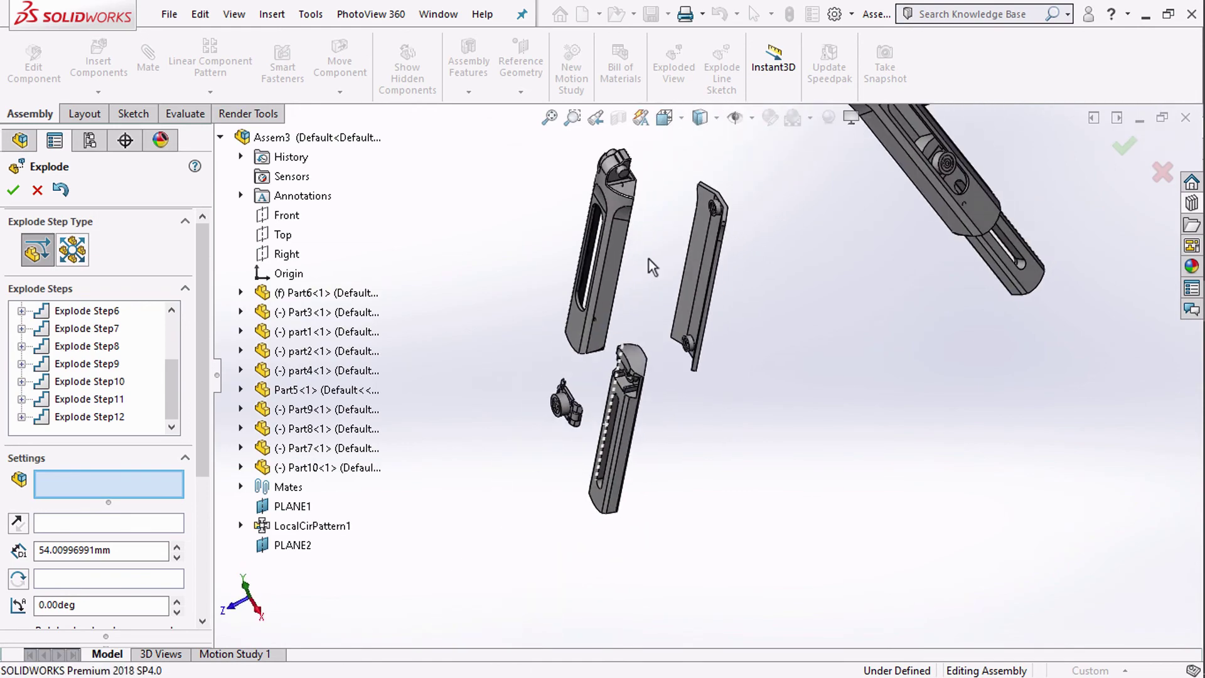
scroll(650, 270, up, 4)
scroll(692, 457, down, 7)
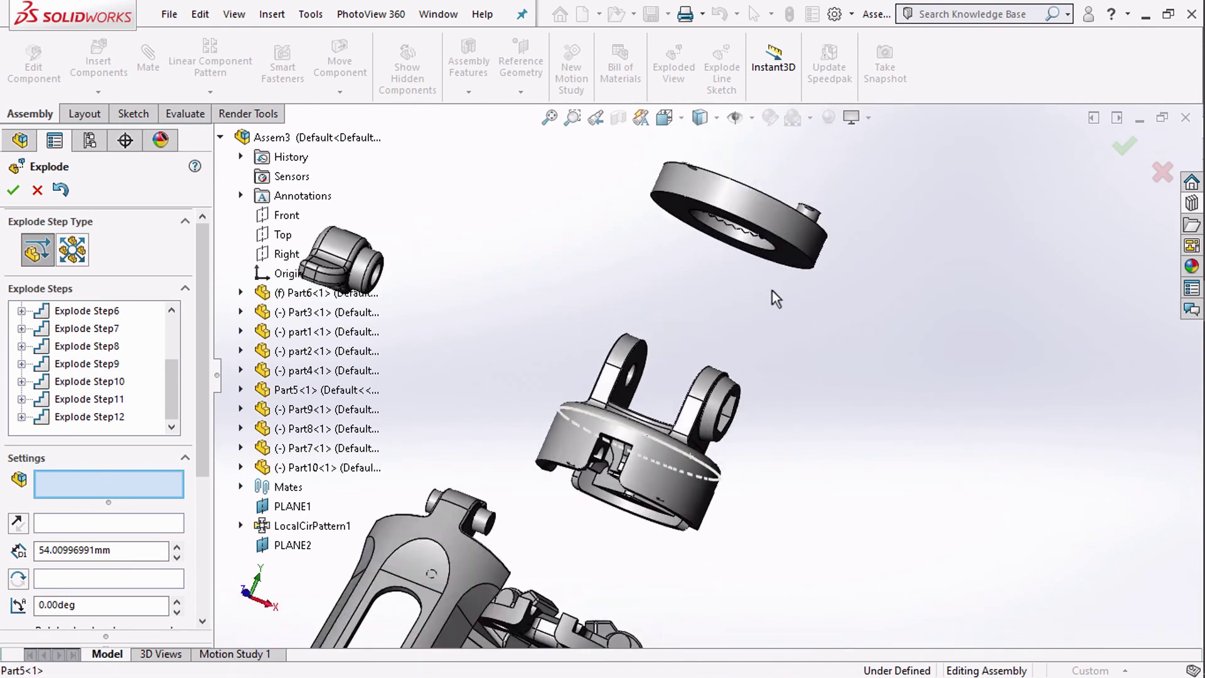
middle_drag(772, 291, 678, 433)
scroll(678, 440, up, 3)
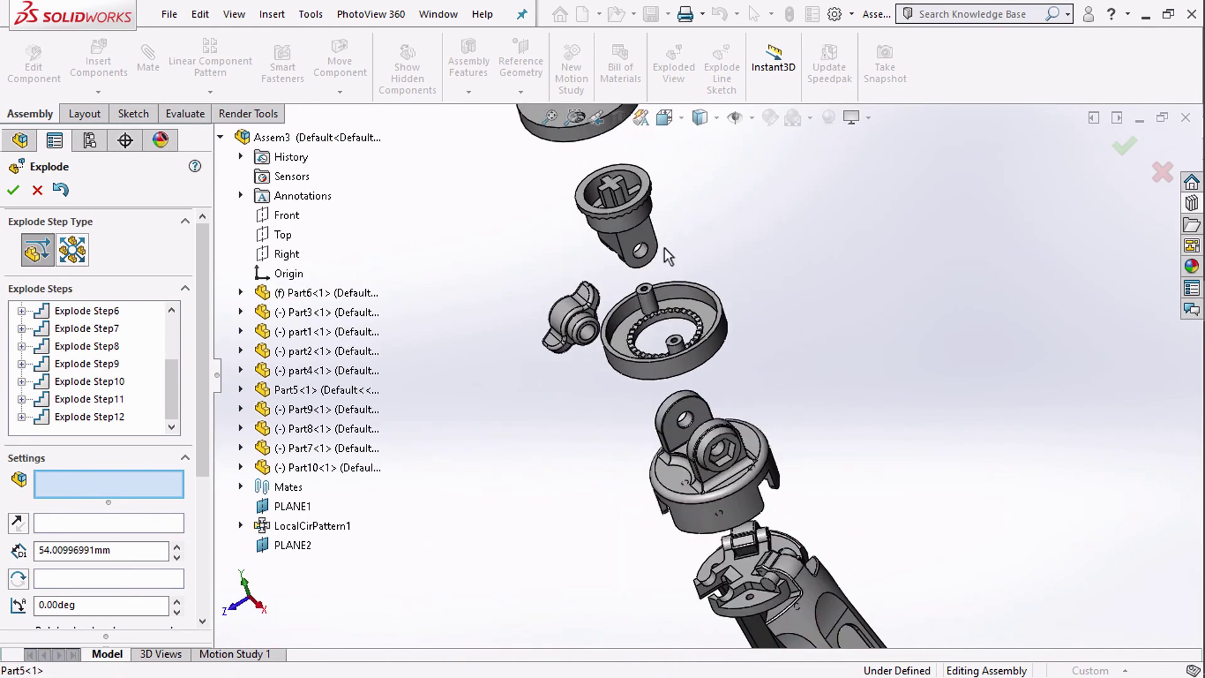
middle_drag(665, 249, 590, 463)
scroll(609, 486, up, 3)
scroll(608, 486, down, 3)
scroll(590, 463, up, 5)
middle_drag(695, 530, 729, 535)
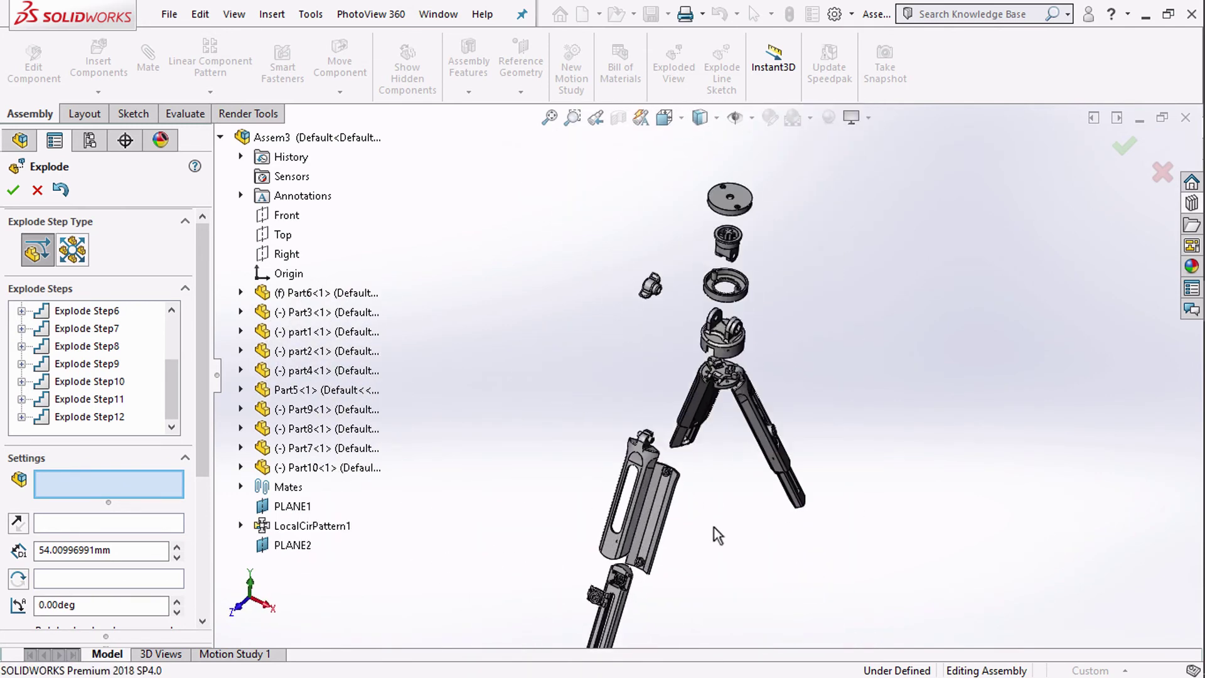
Accept the exploded view and set the assembly to the isometric orientation.
click(13, 190)
click(664, 118)
click(766, 169)
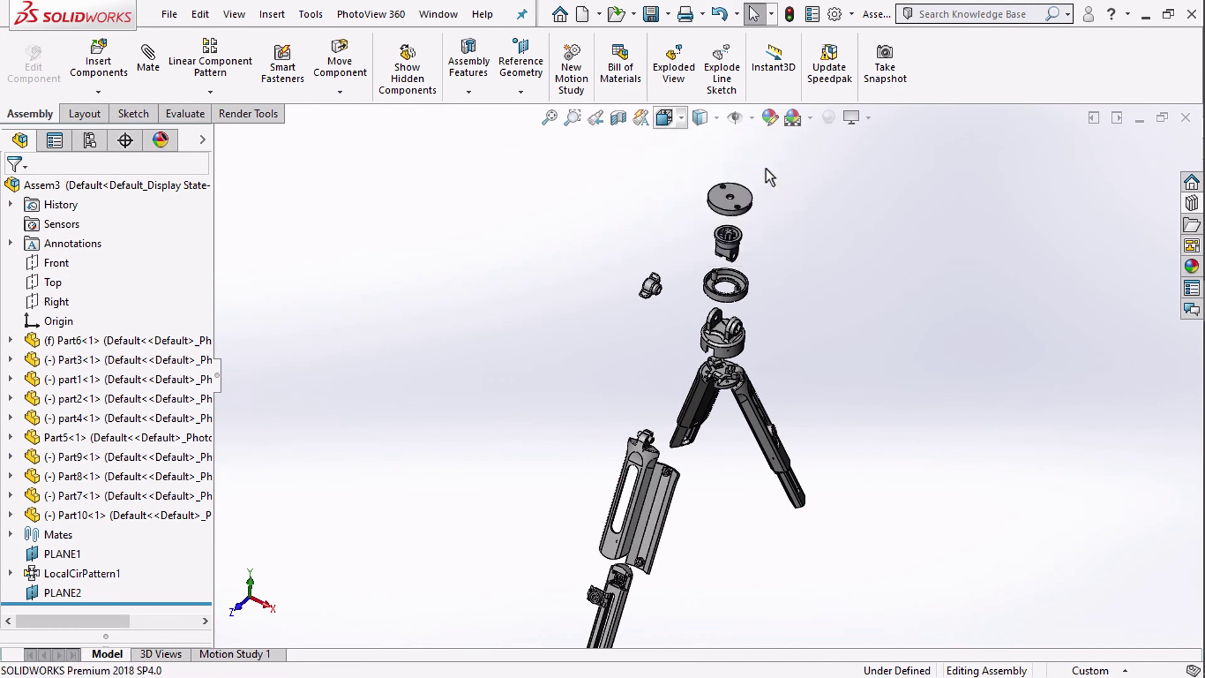
Play the animated collapse of exploded view ExplView1 in the Default configuration at half speed.
click(89, 140)
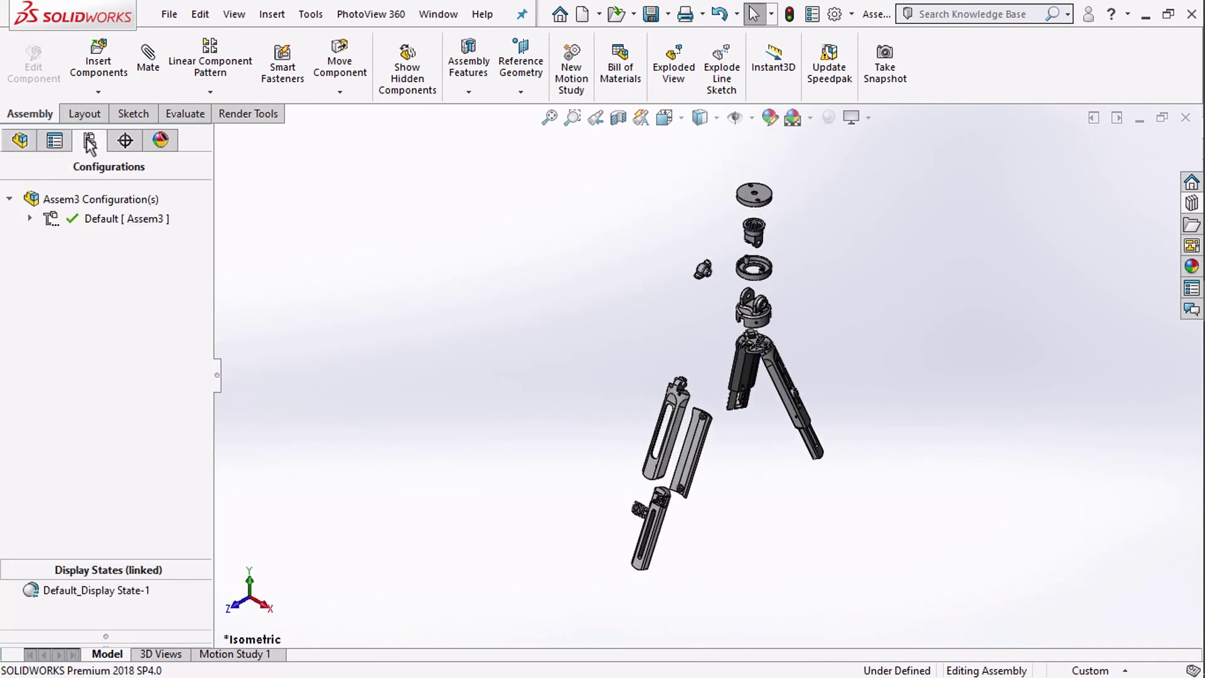
double_click(81, 236)
double_click(80, 236)
right_click(81, 236)
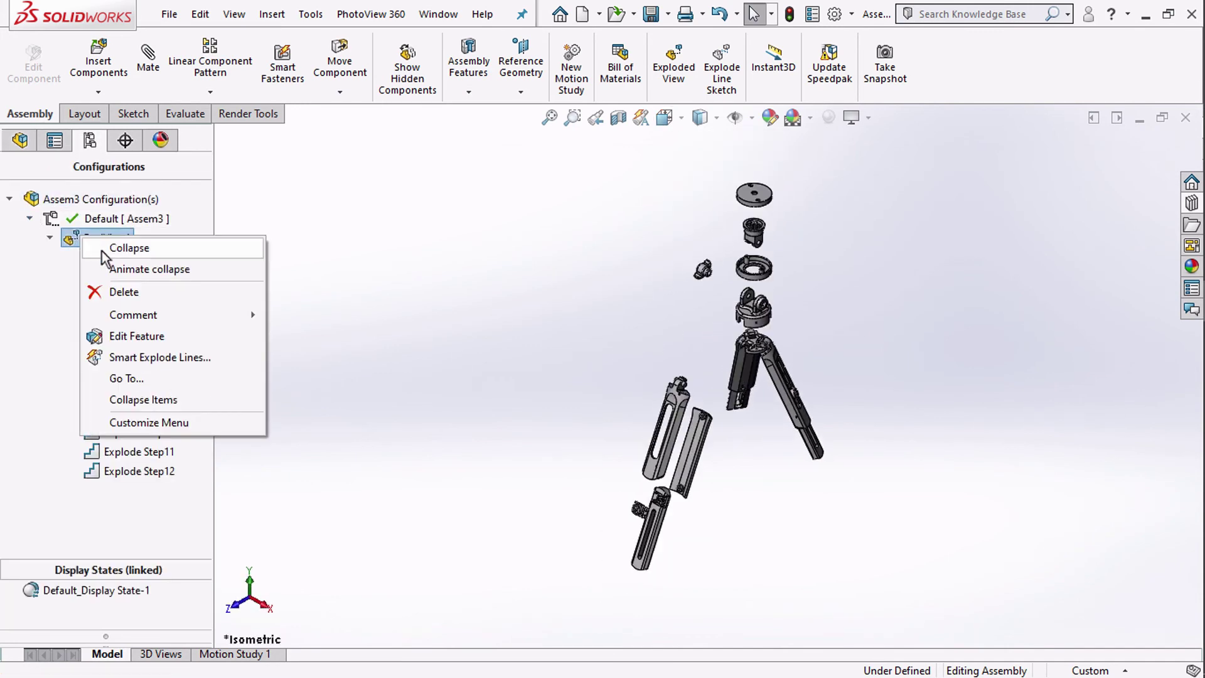
click(111, 262)
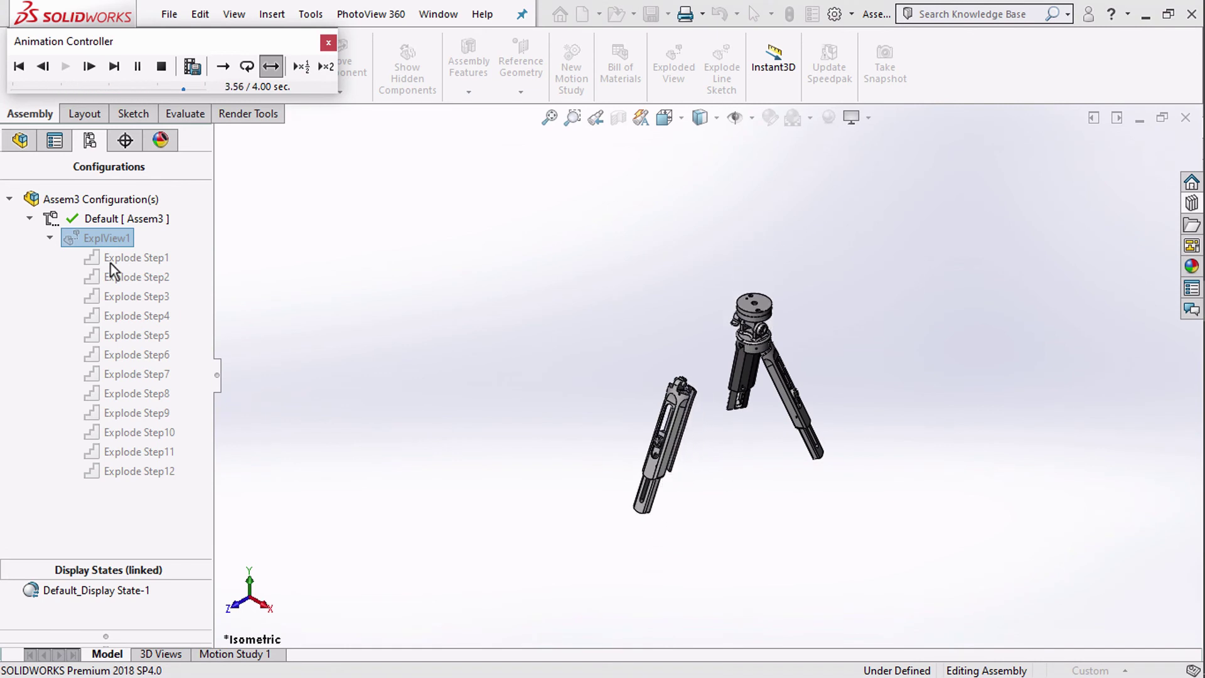
click(324, 69)
click(296, 71)
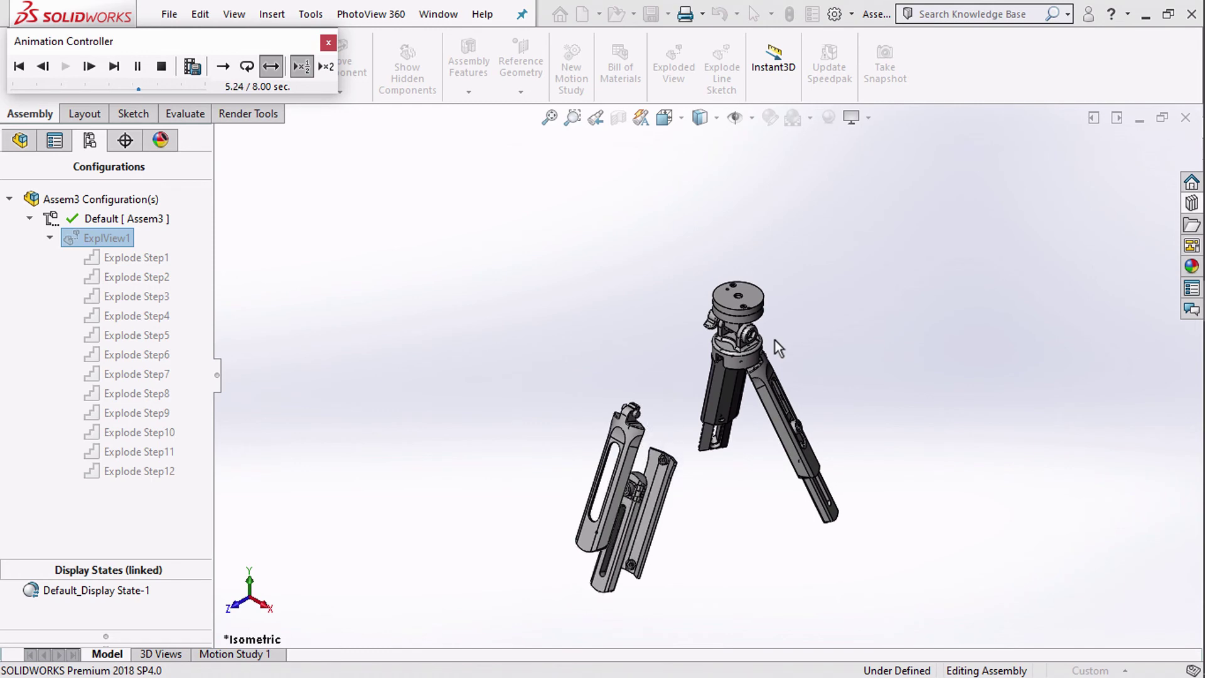
Watch the running collapse animation from another side and in isometric orientation, and close the animation.
scroll(658, 405, down, 3)
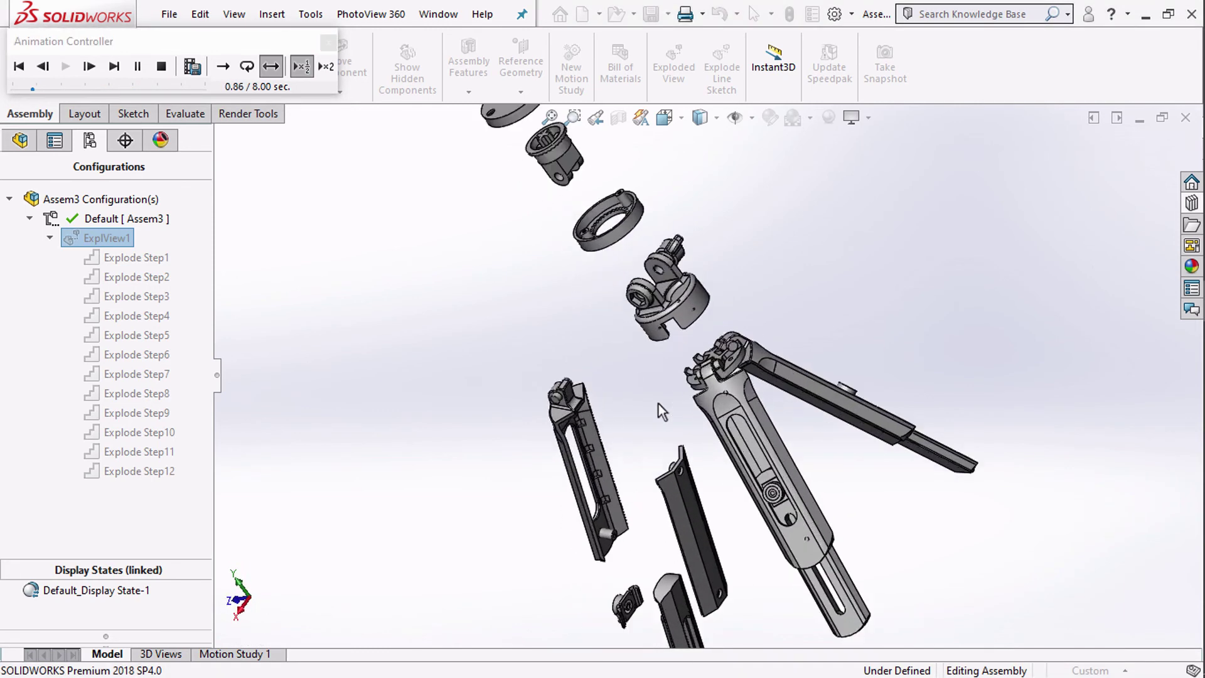
middle_drag(683, 407, 713, 445)
click(665, 117)
click(764, 168)
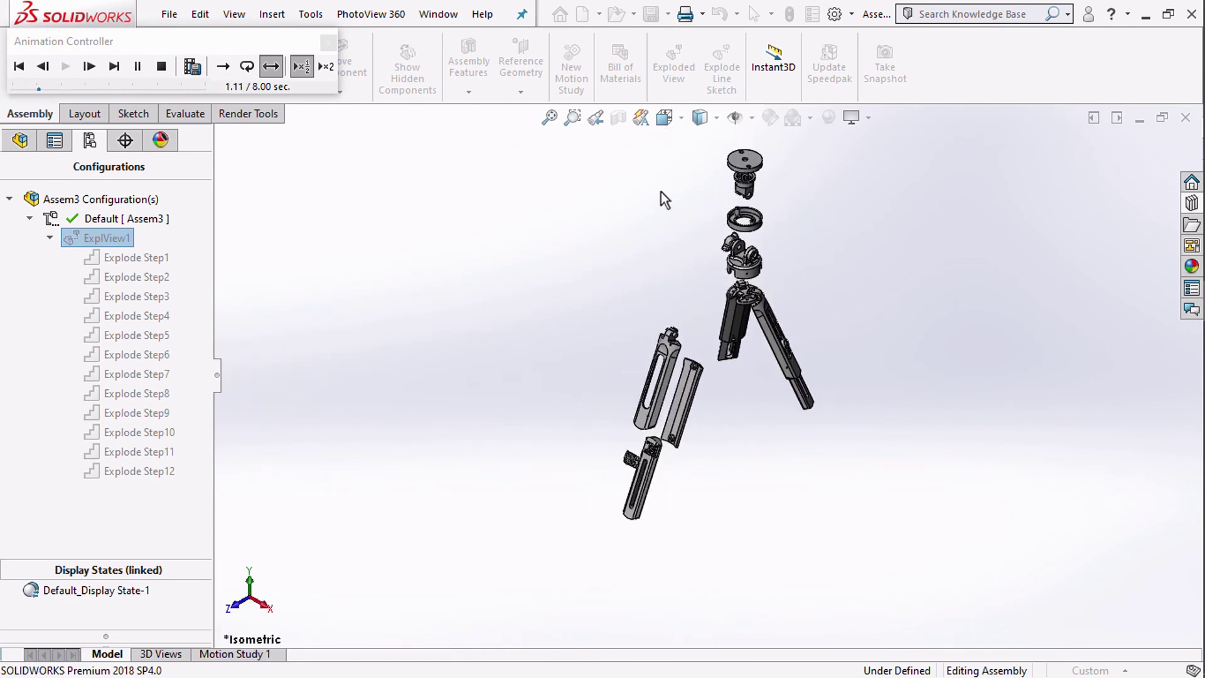
scroll(728, 285, down, 4)
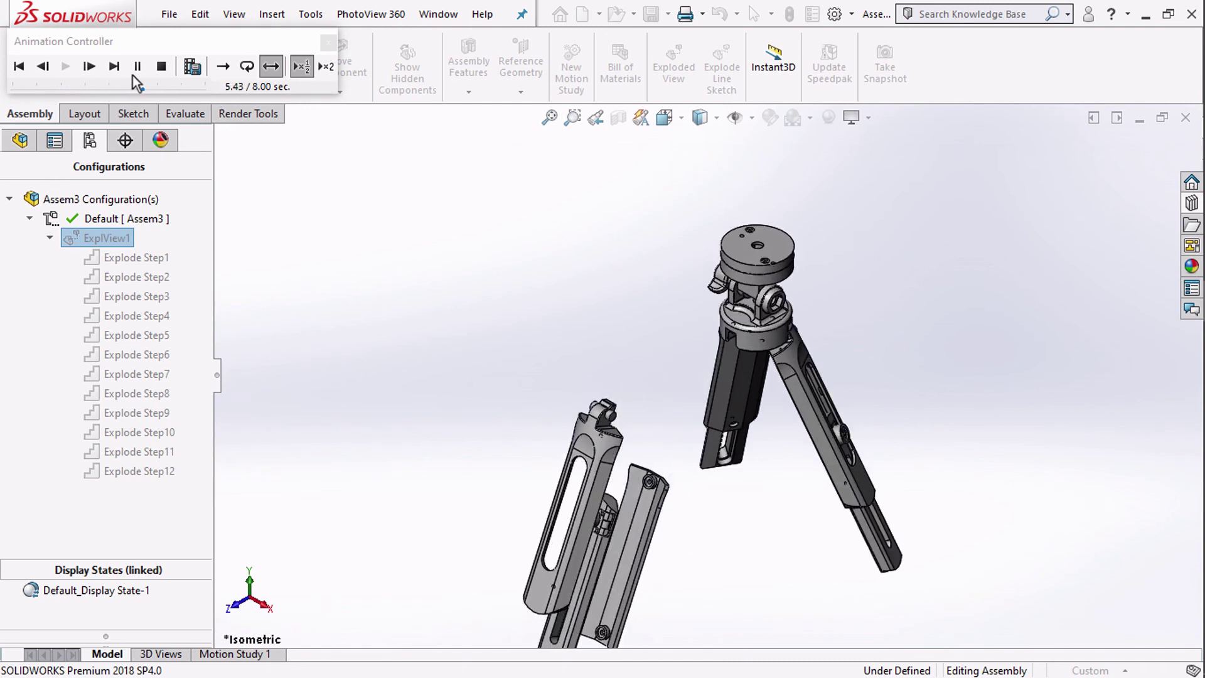
click(327, 43)
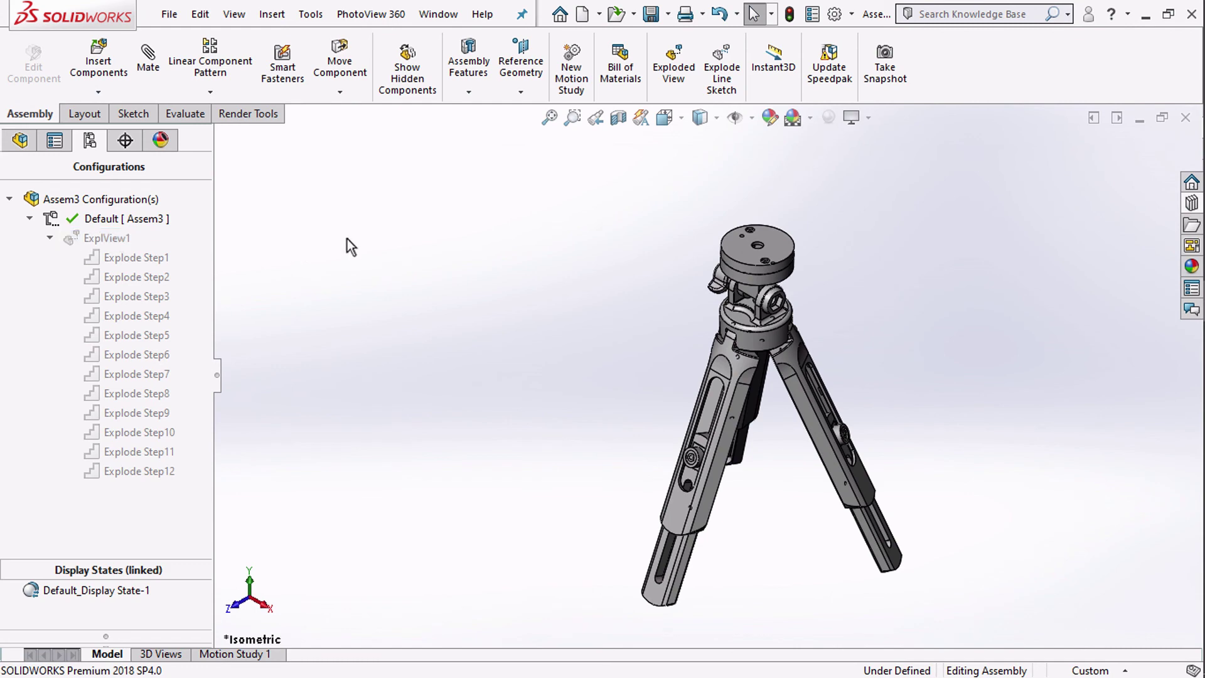
Slide the leg extensions in and fold the tripod's legs inward by moving the front leg.
scroll(839, 408, down, 1)
scroll(835, 427, up, 1)
scroll(828, 489, down, 2)
scroll(631, 516, up, 2)
drag(597, 553, 608, 473)
scroll(679, 487, down, 3)
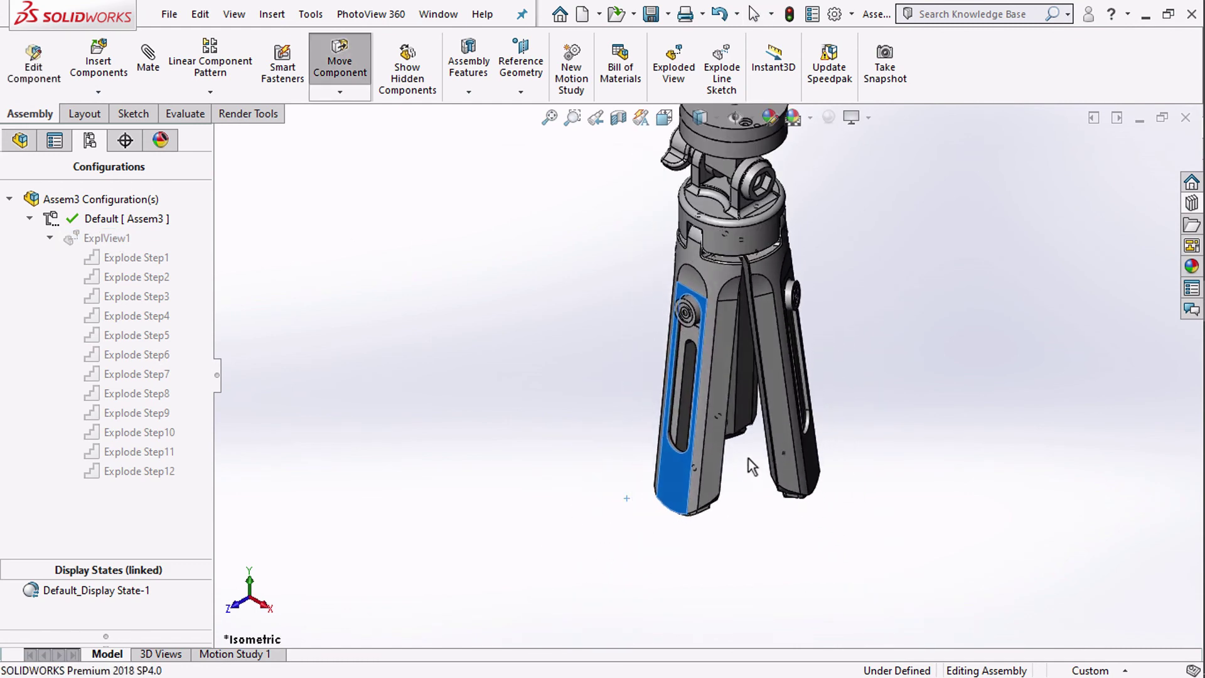
key(Escape)
Move top plate Part7 to check how the tripod's head turns.
scroll(641, 338, down, 4)
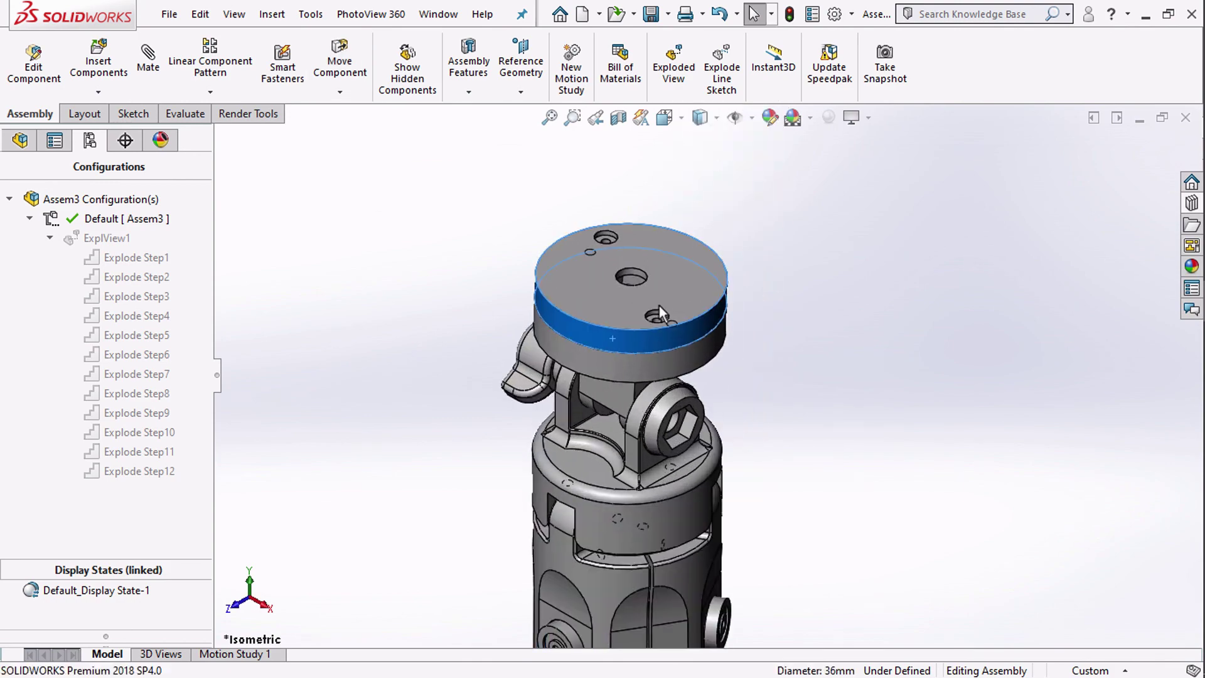
drag(660, 305, 615, 304)
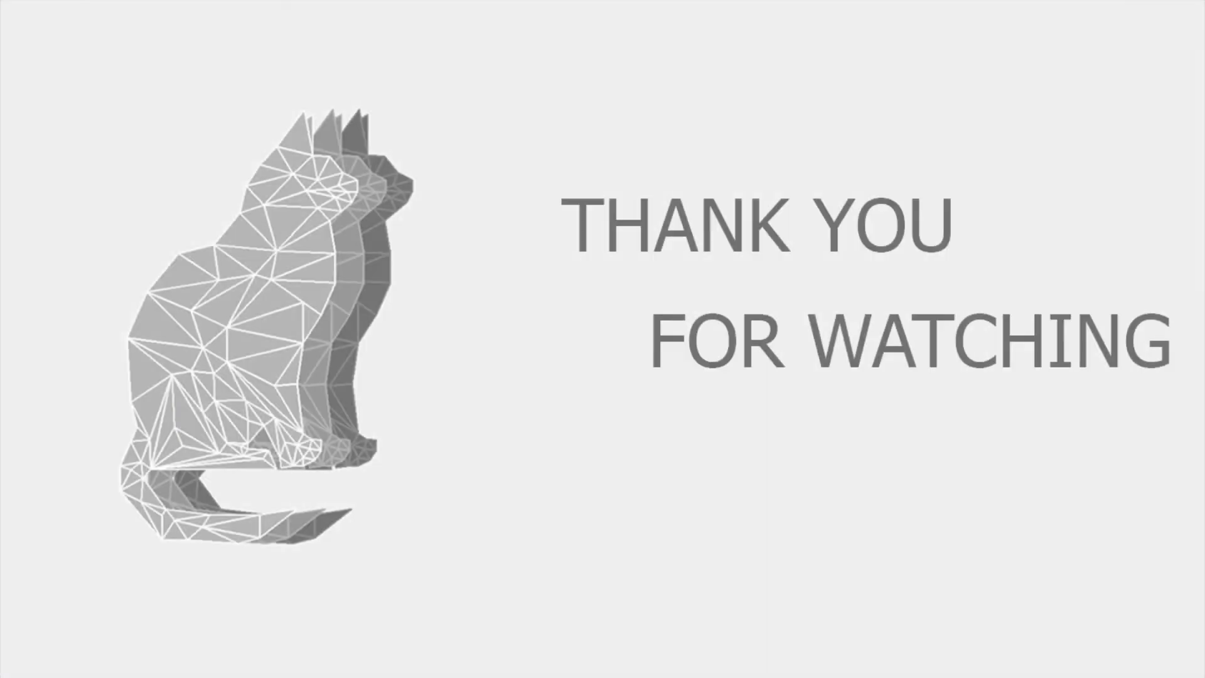